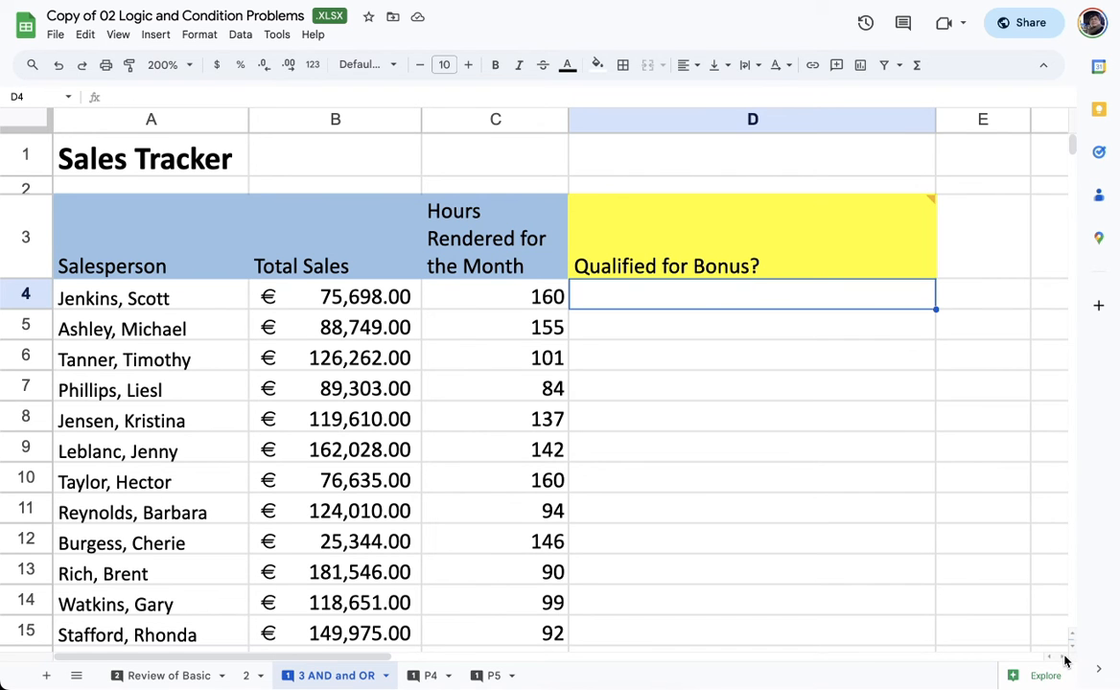
Start an IF formula in D4, under Qualified for Bonus?, with an empty AND() function as its logical expression
click(978, 537)
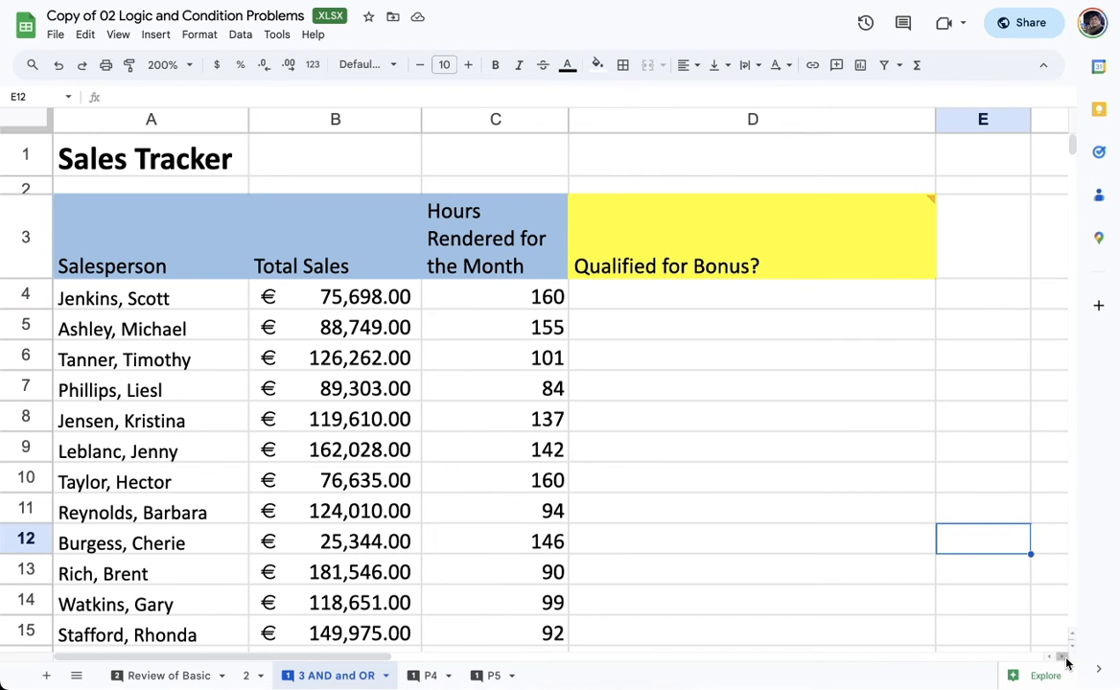
scroll(1065, 655, right, 2)
mouse_move(676, 257)
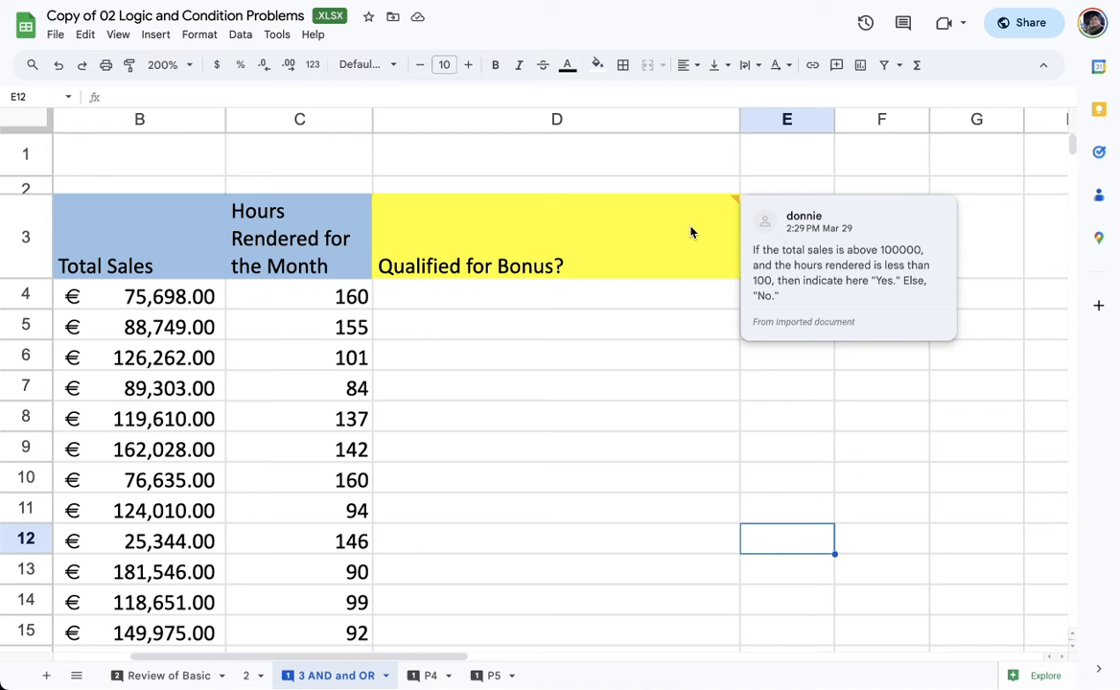
click(660, 295)
text(=IF()
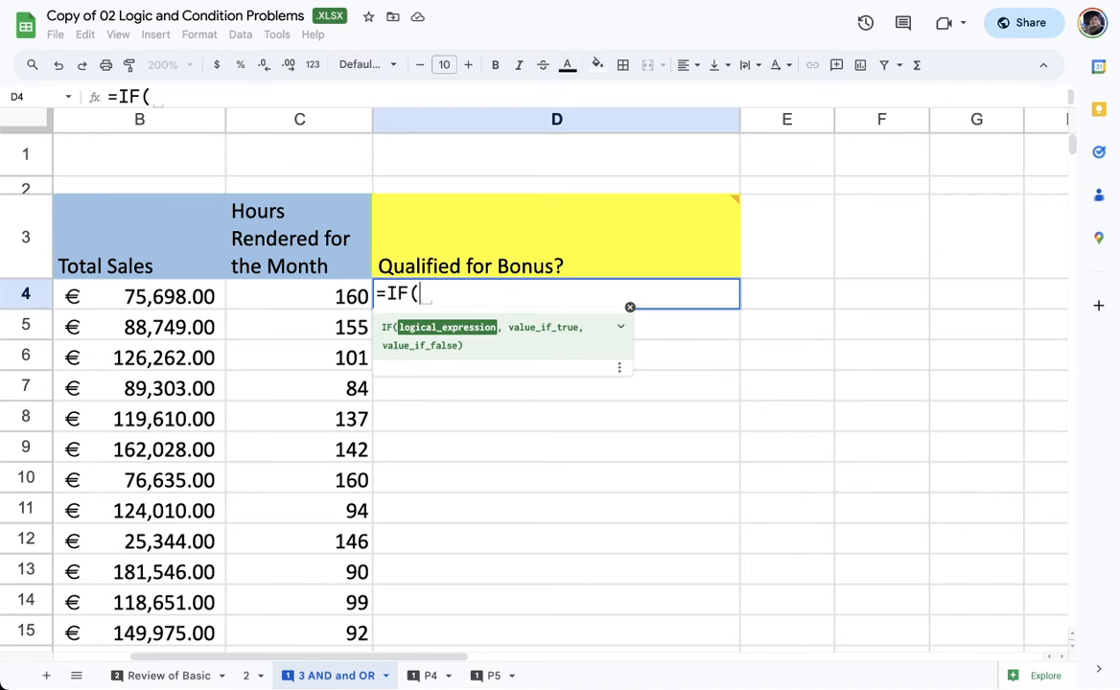
text(AND)
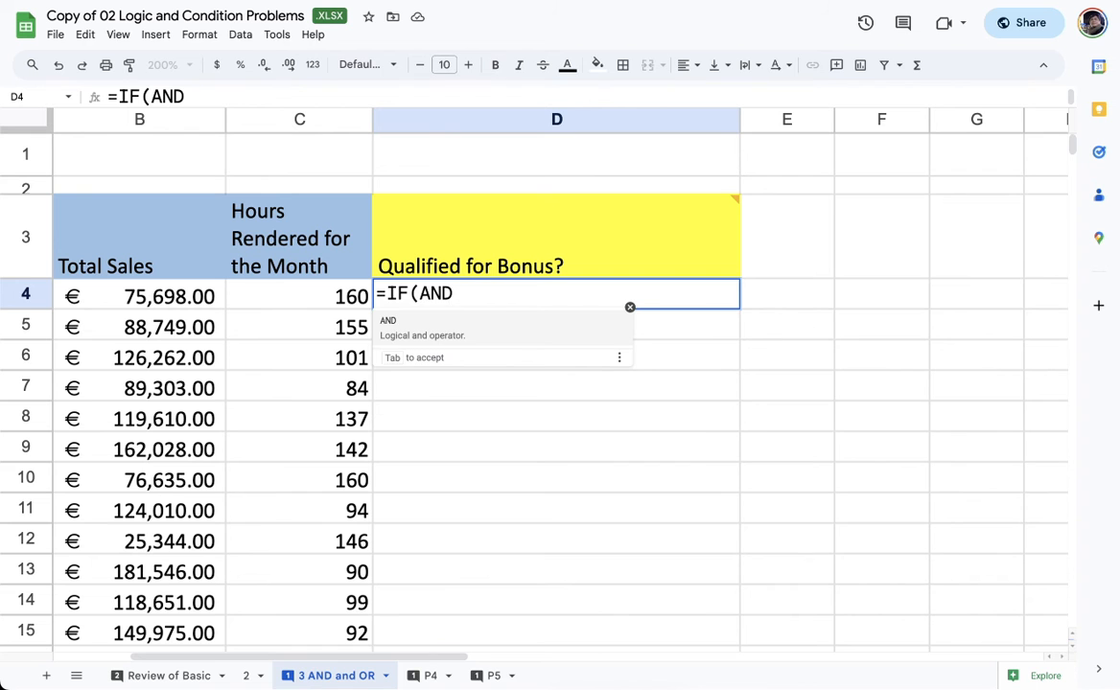
text(())
click(466, 294)
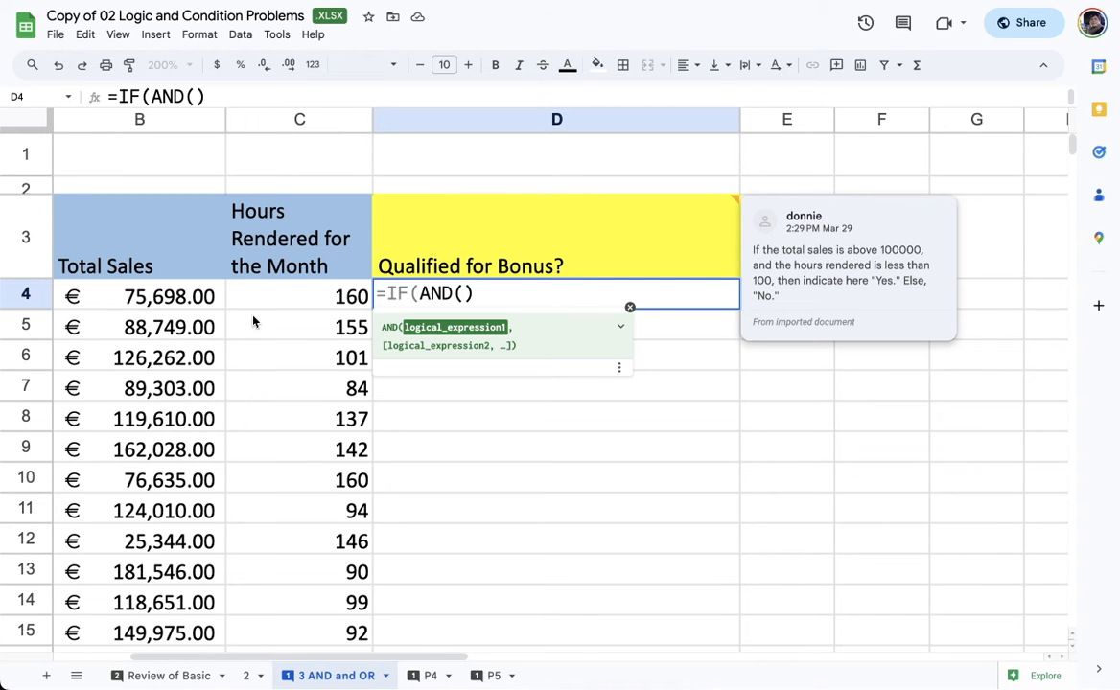
Fill the AND function in D4 with the two conditions B4>100000 and C4<100
click(165, 296)
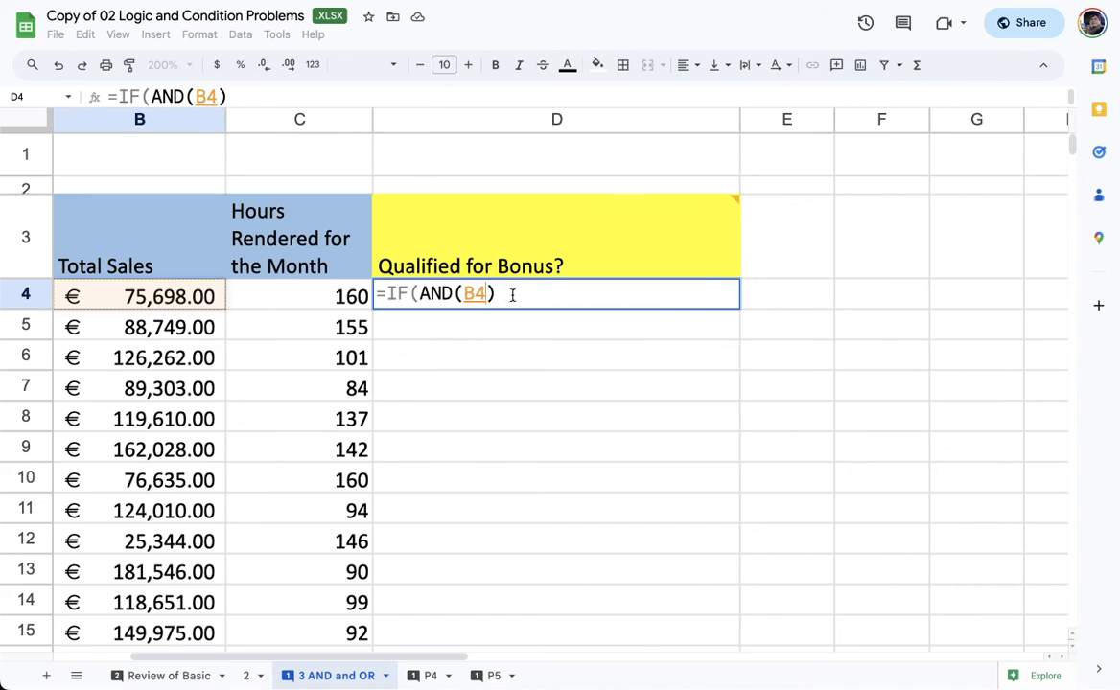
mouse_move(448, 265)
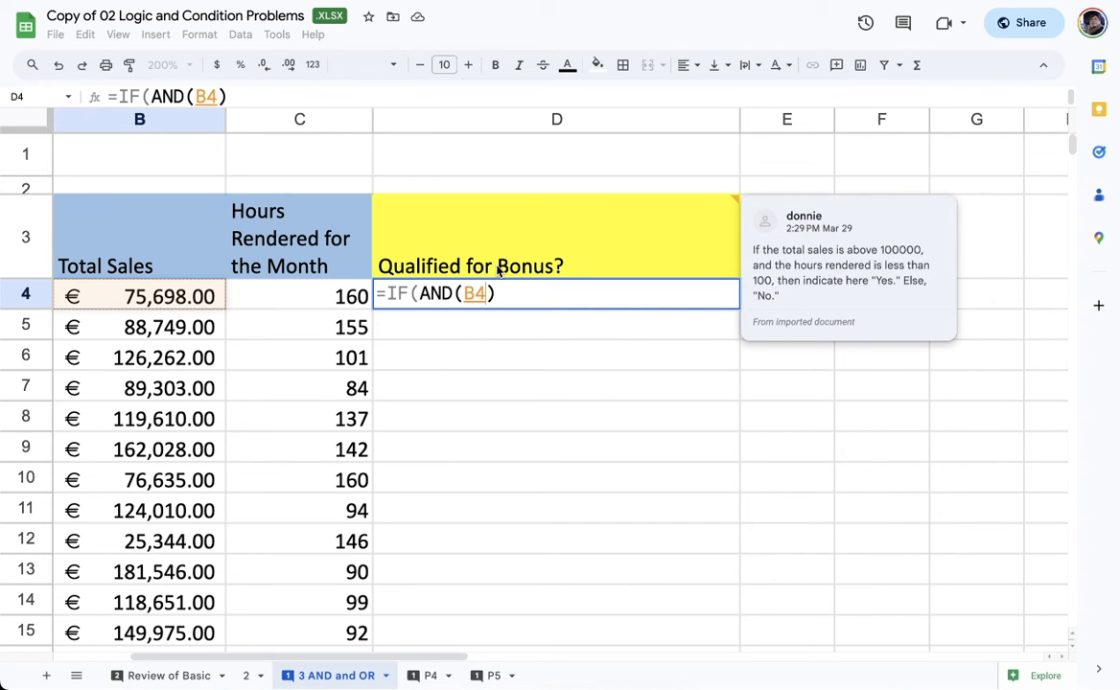
text(> )
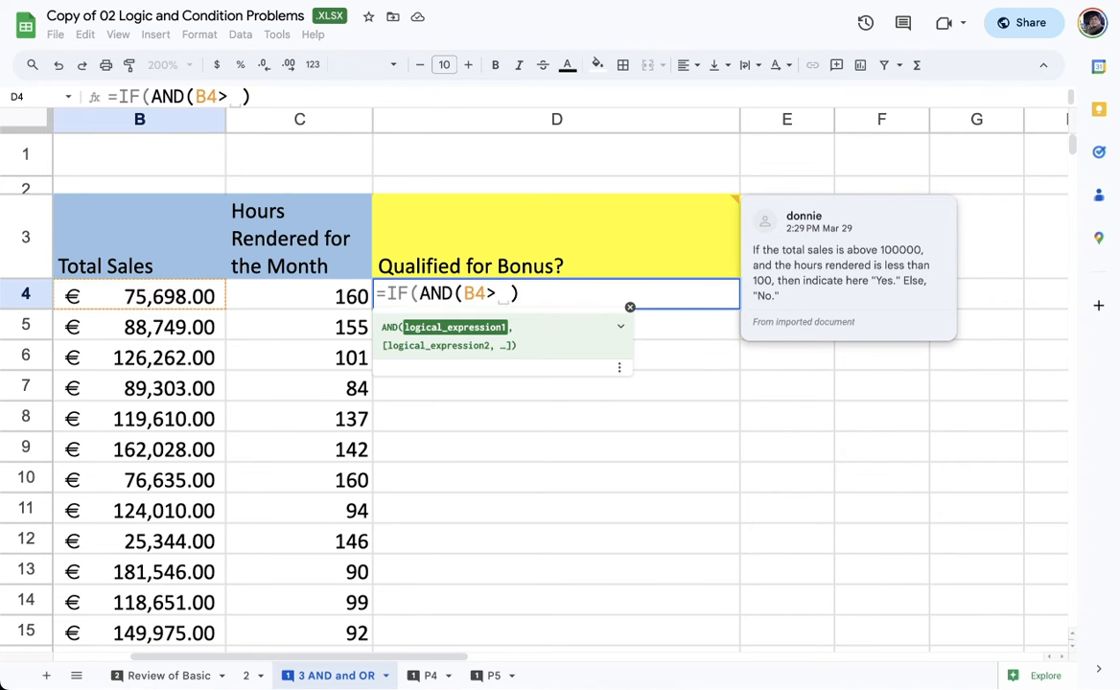
text(100000)
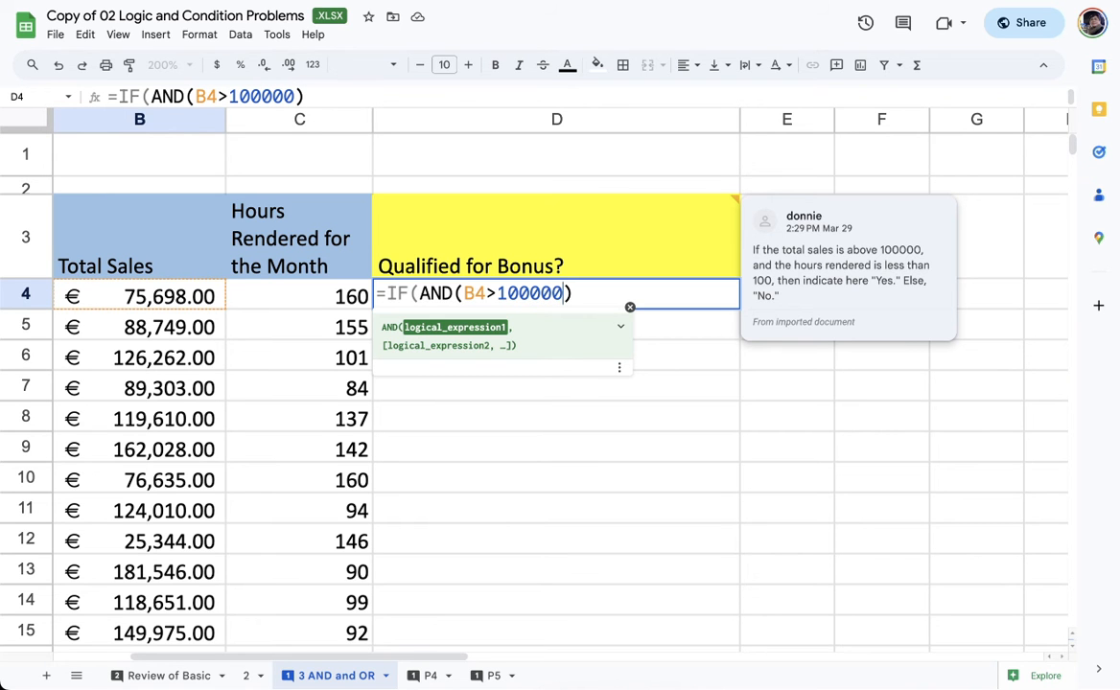
text(,)
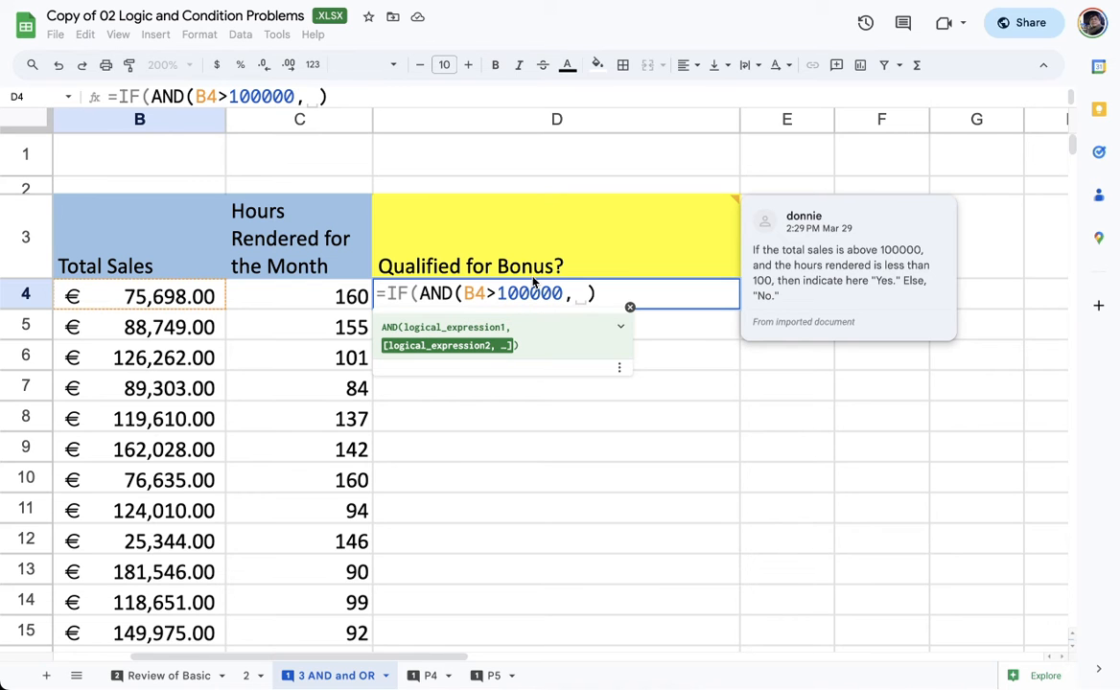
click(294, 294)
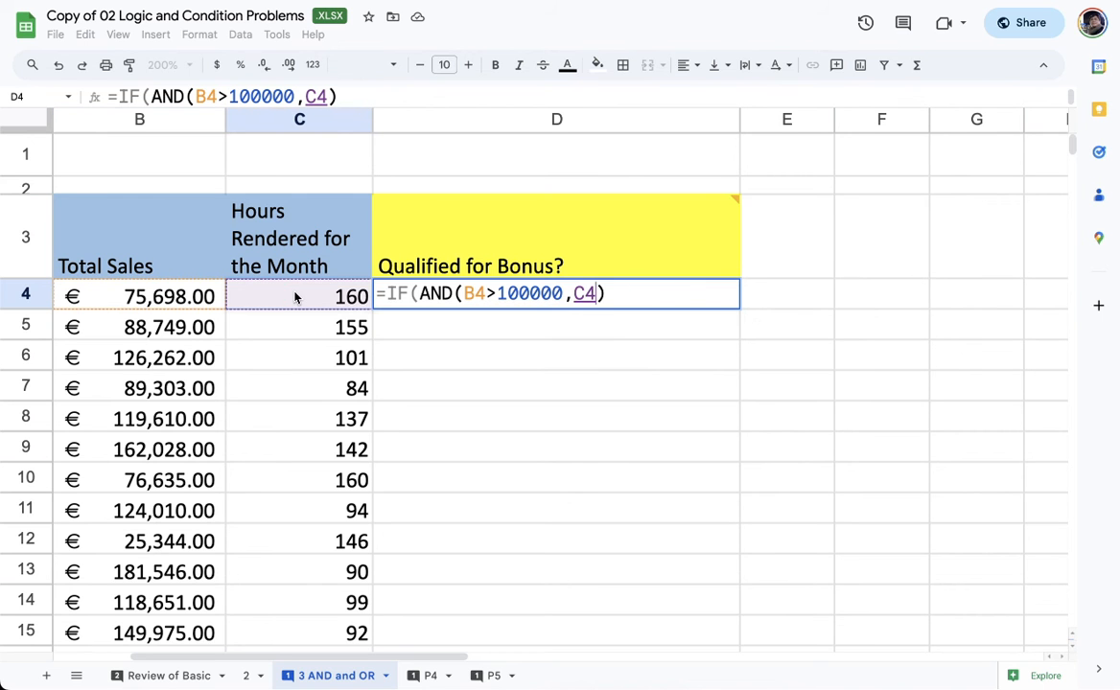
text(<100)
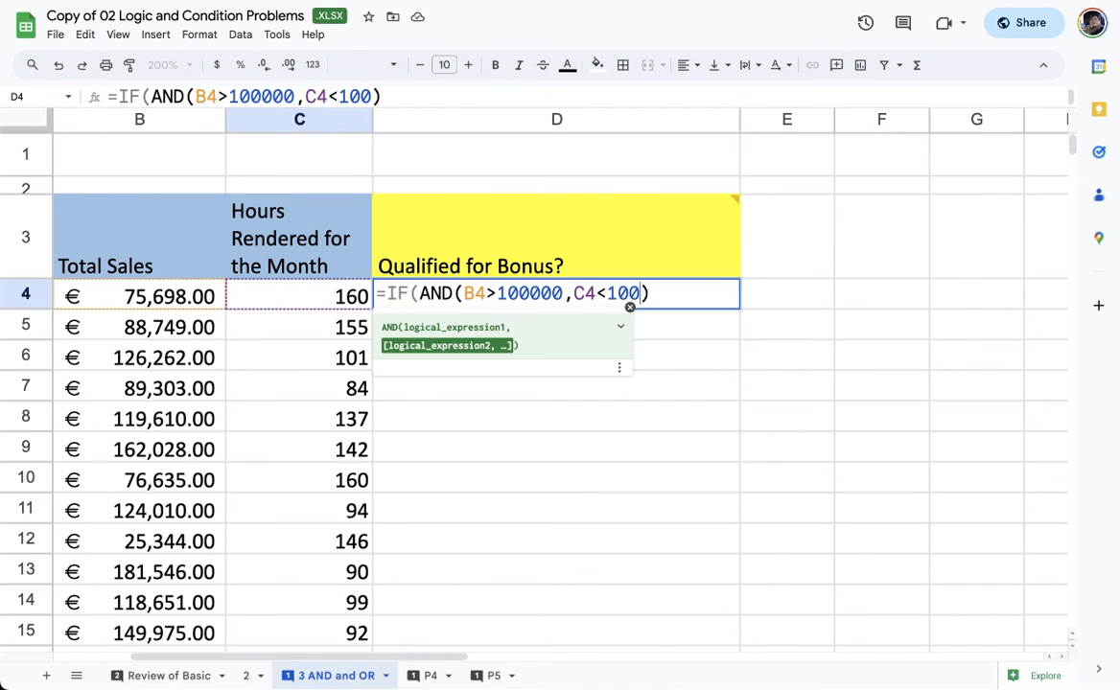
mouse_move(688, 292)
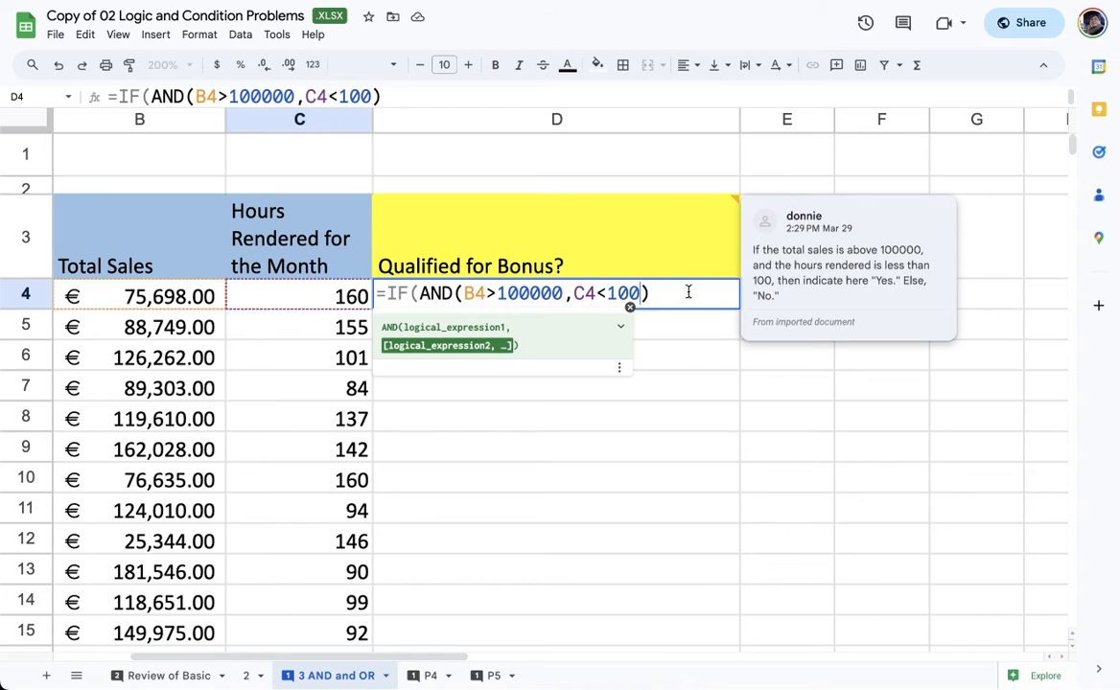
Complete the IF formula in D4 after the AND test with "Yes" if true and "No" if false
drag(417, 290, 704, 300)
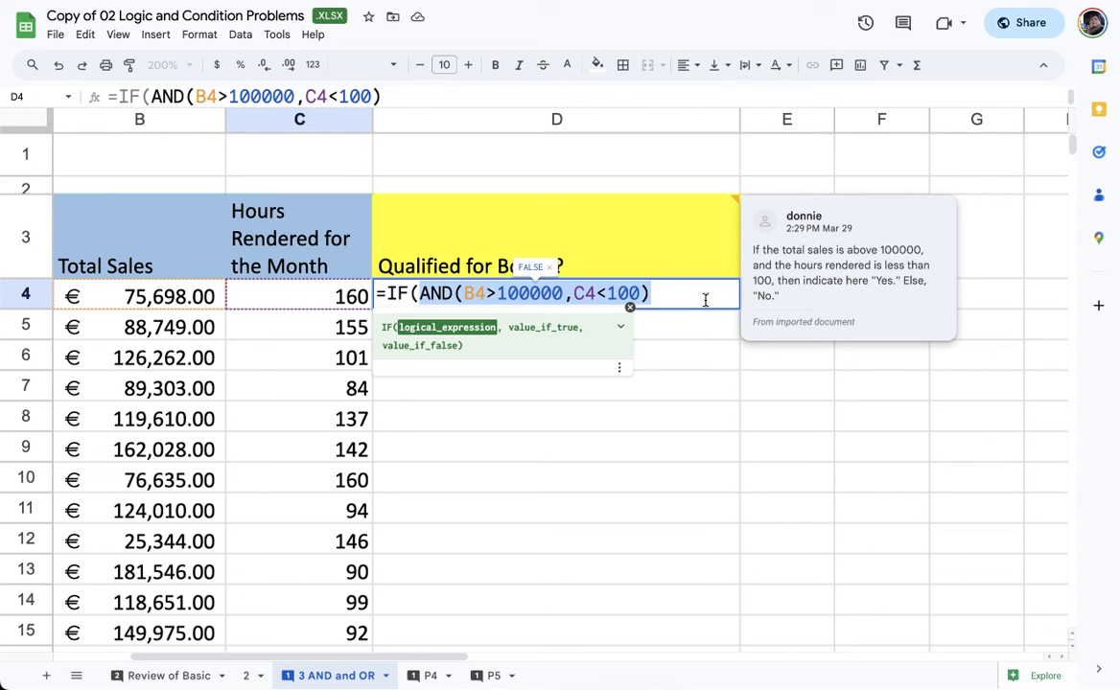
click(705, 300)
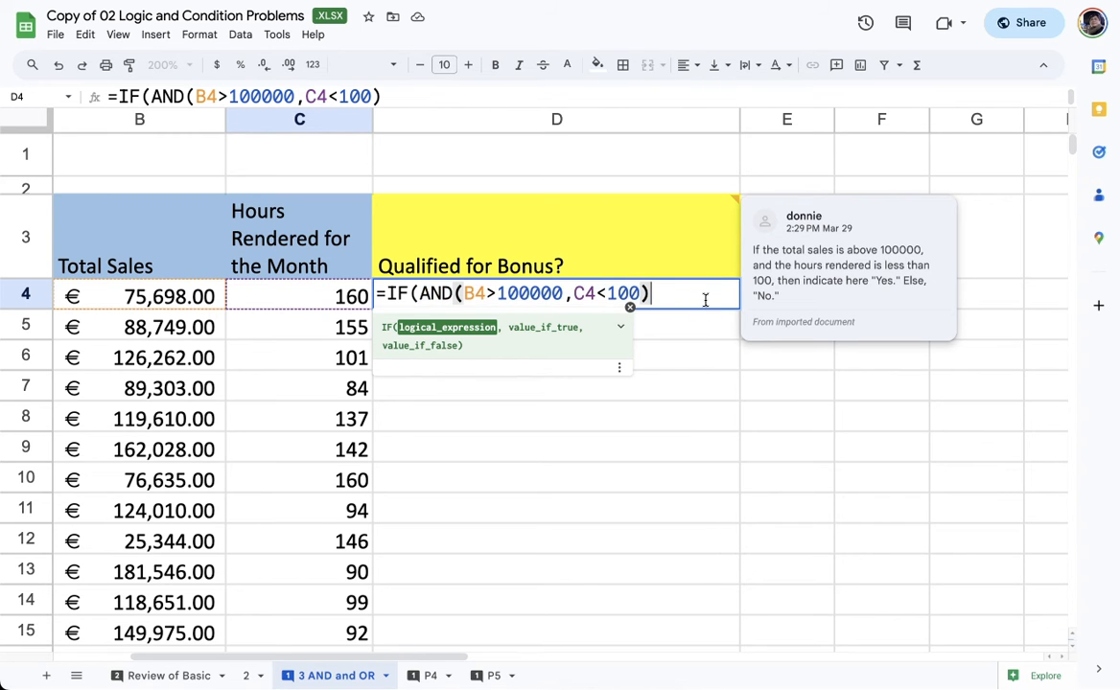
text(,)
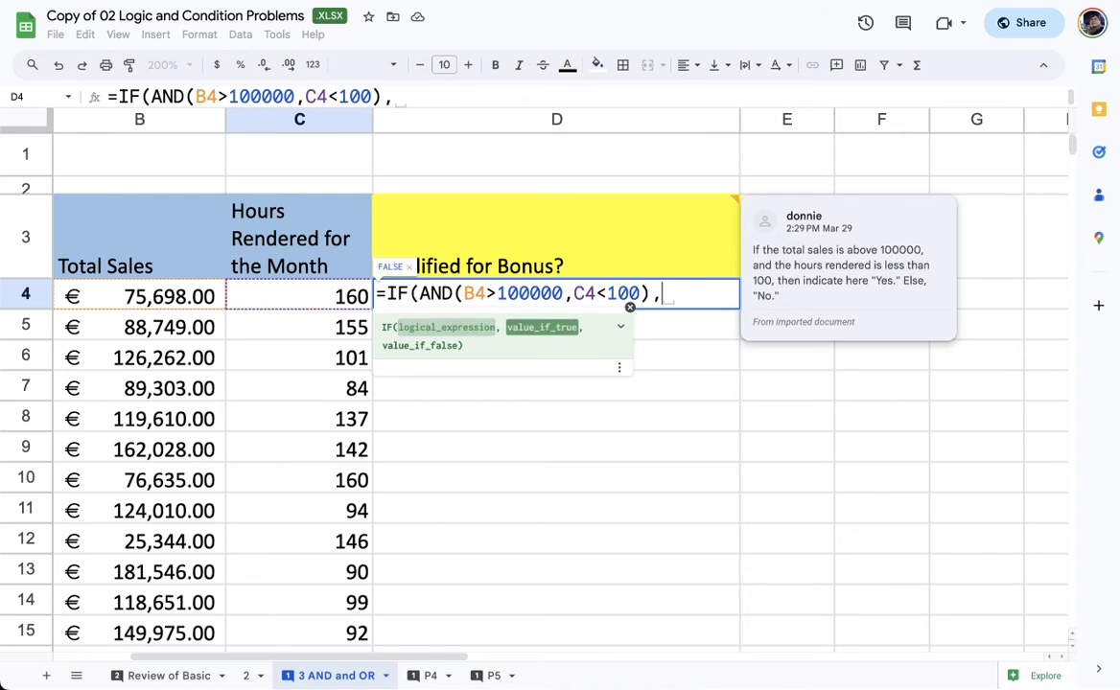
text("Ye)
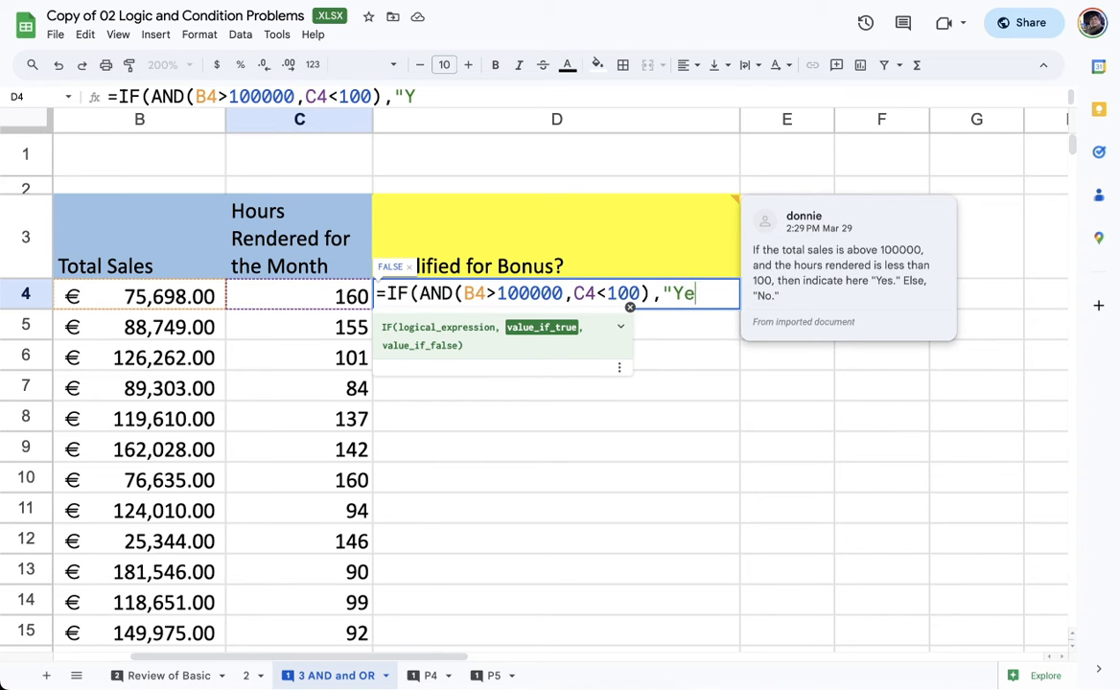
text(s",)
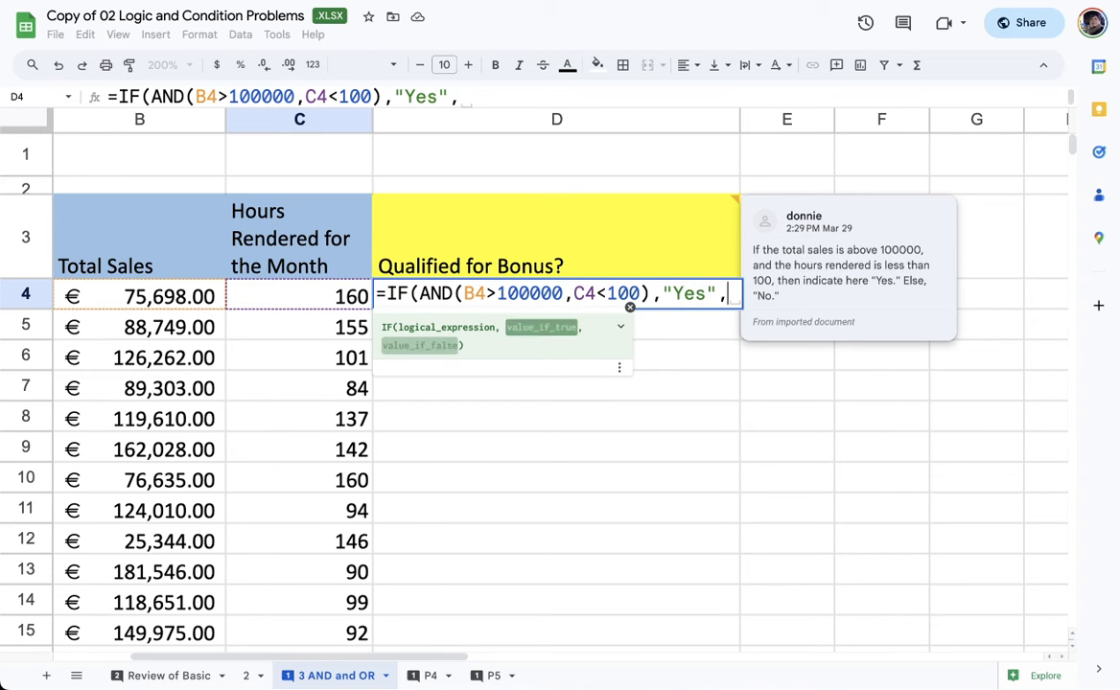
text(")
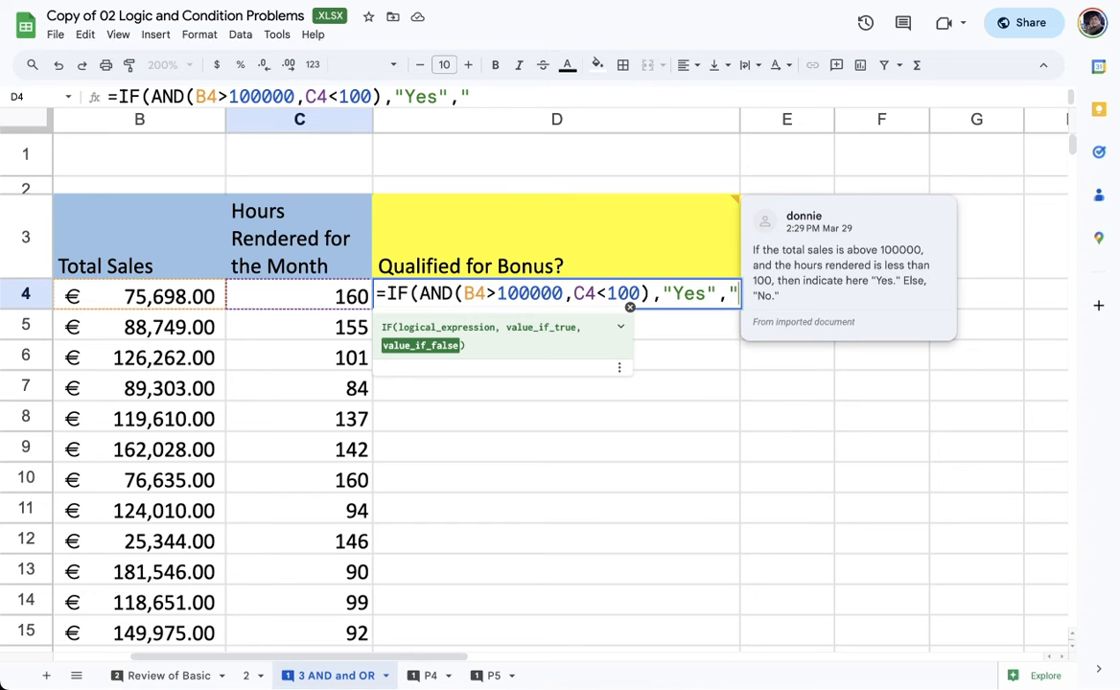
text(No"))
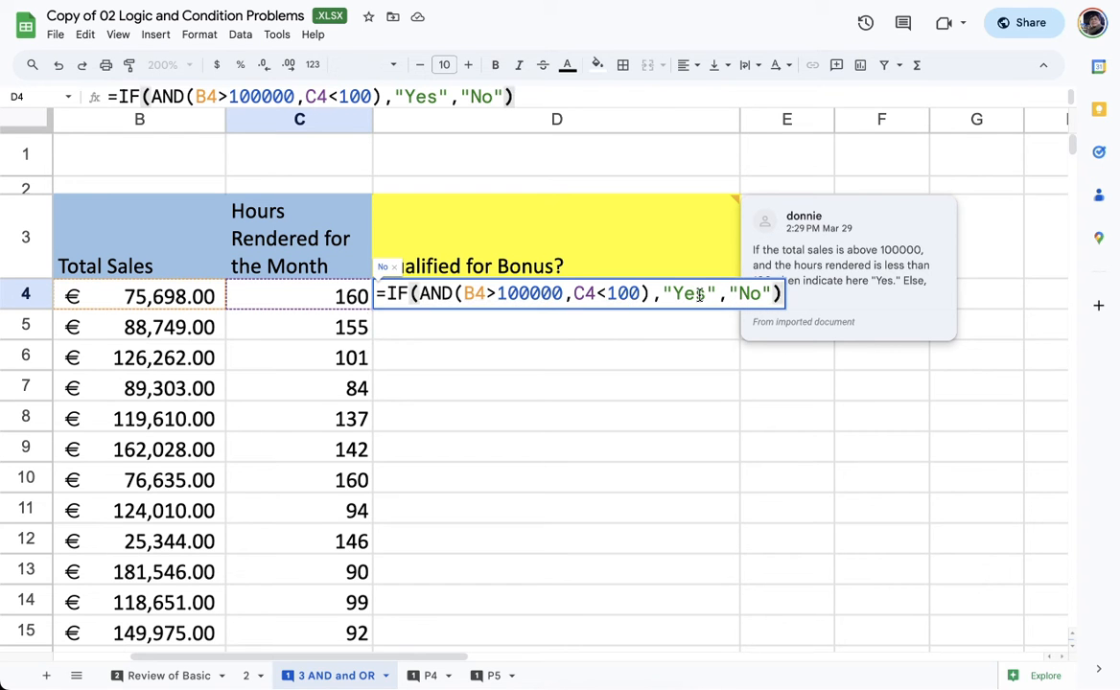
click(645, 294)
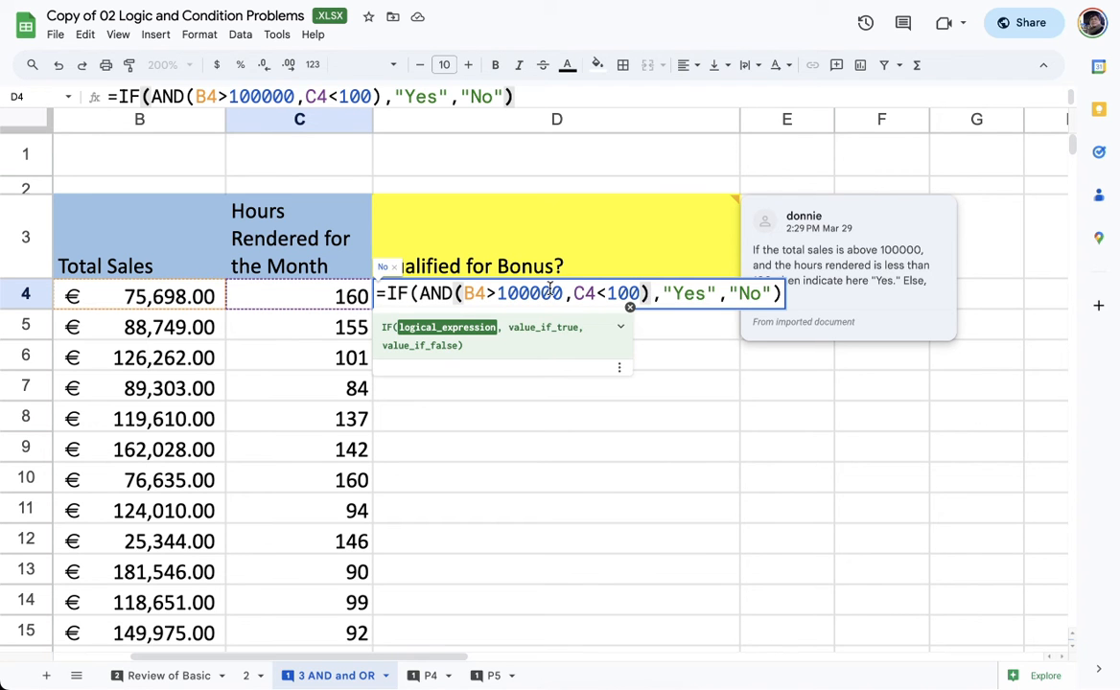
drag(464, 294, 563, 294)
click(635, 295)
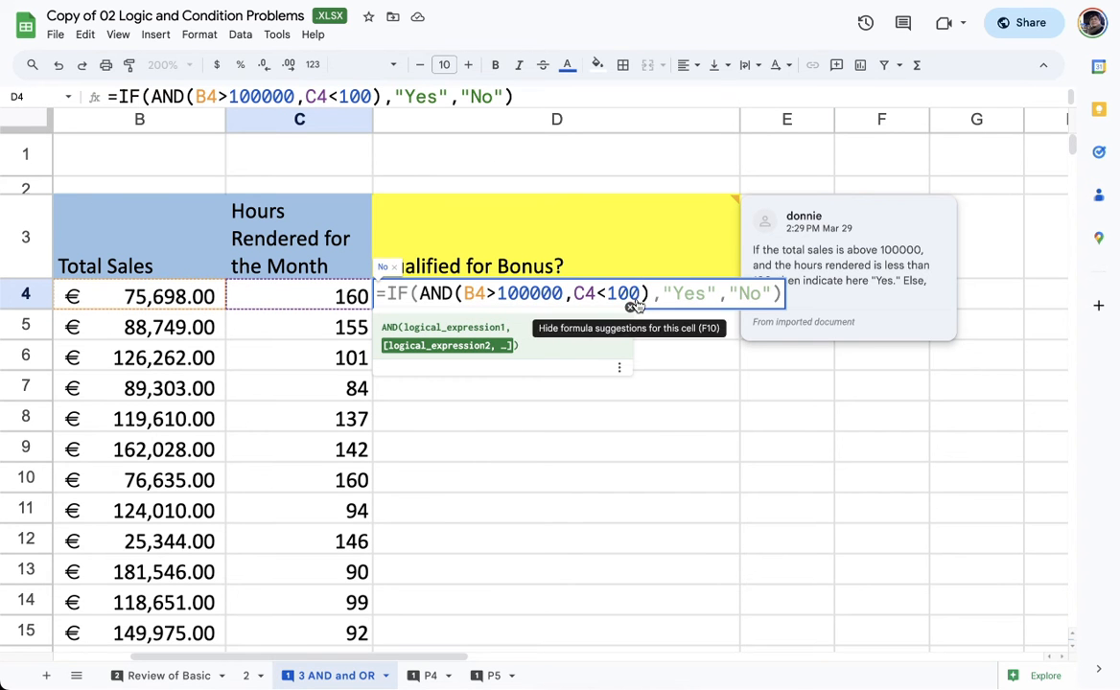
text(,)
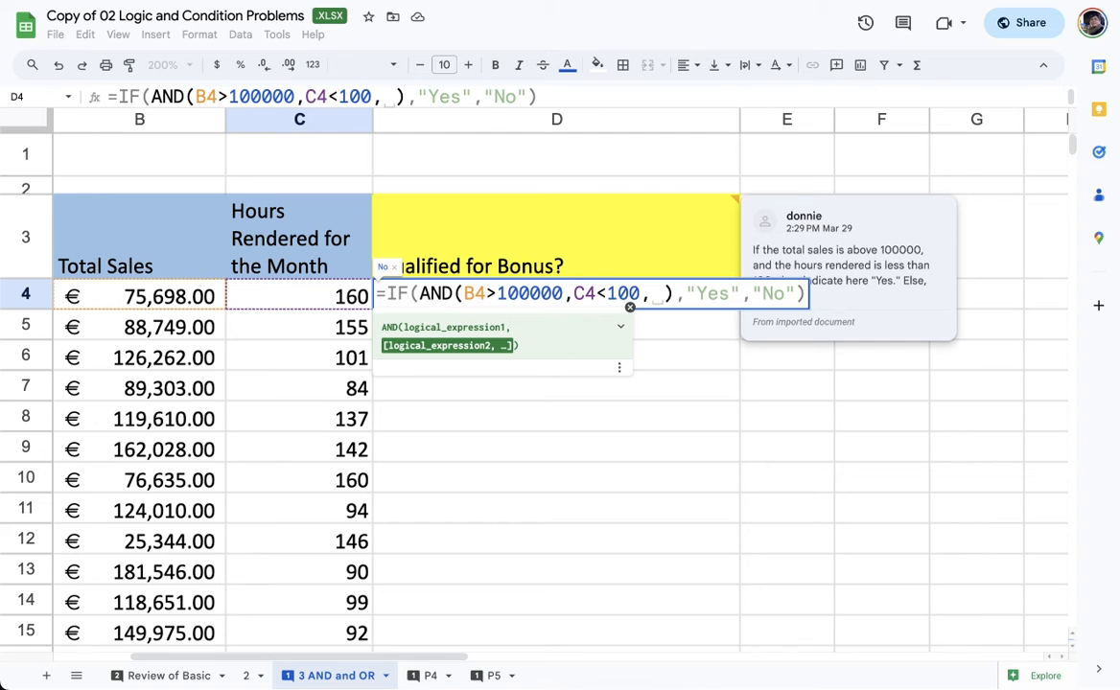
key(BackSpace)
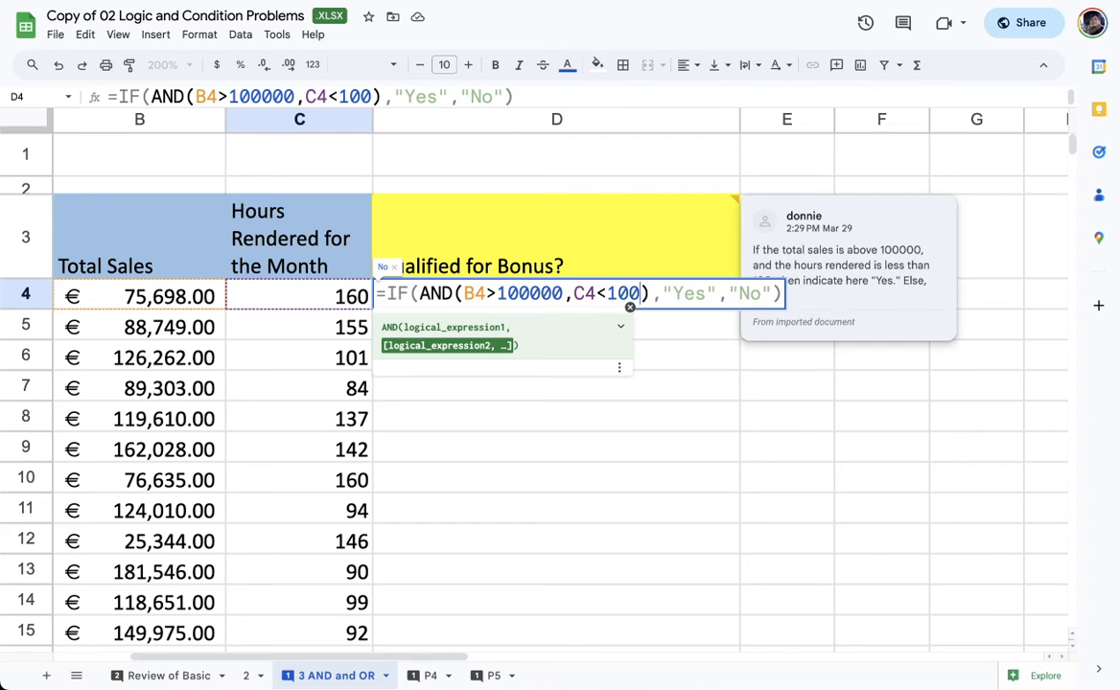
Confirm the D4 formula and accept the suggested autofill for the rest of the Qualified for Bonus? column
click(661, 291)
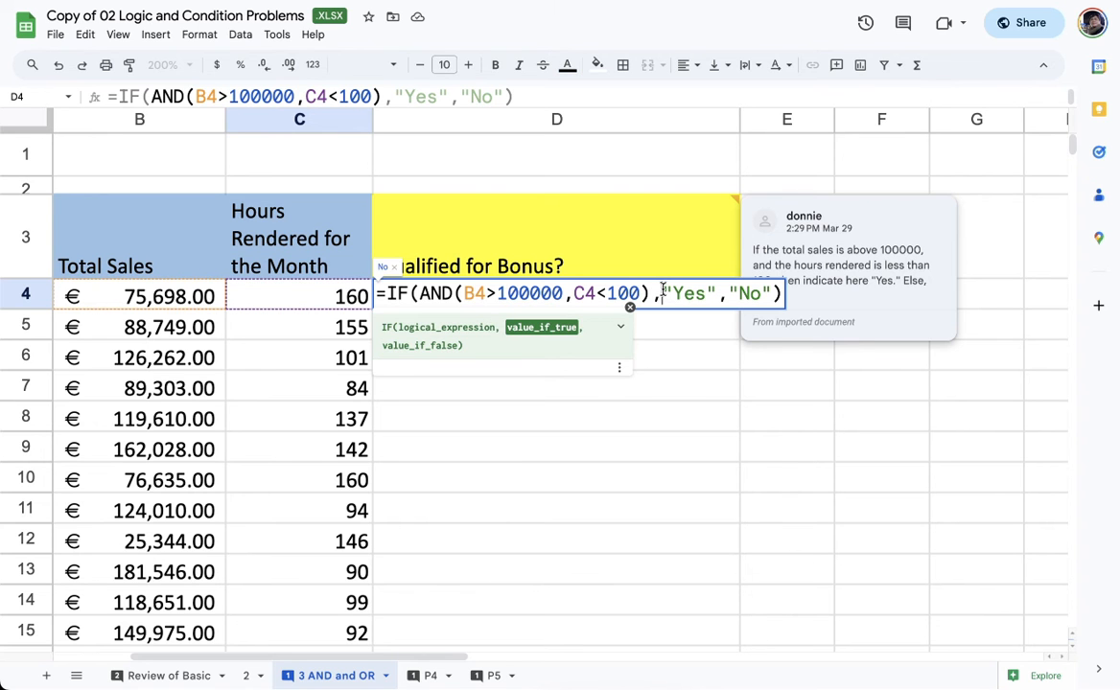
key(Return)
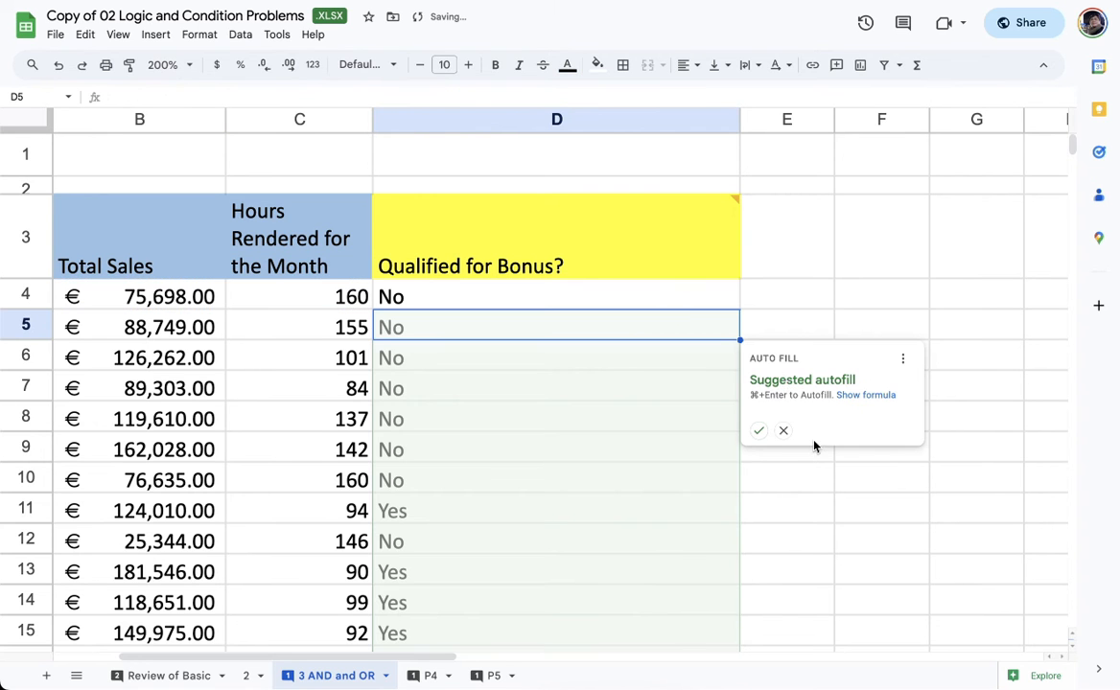
click(761, 434)
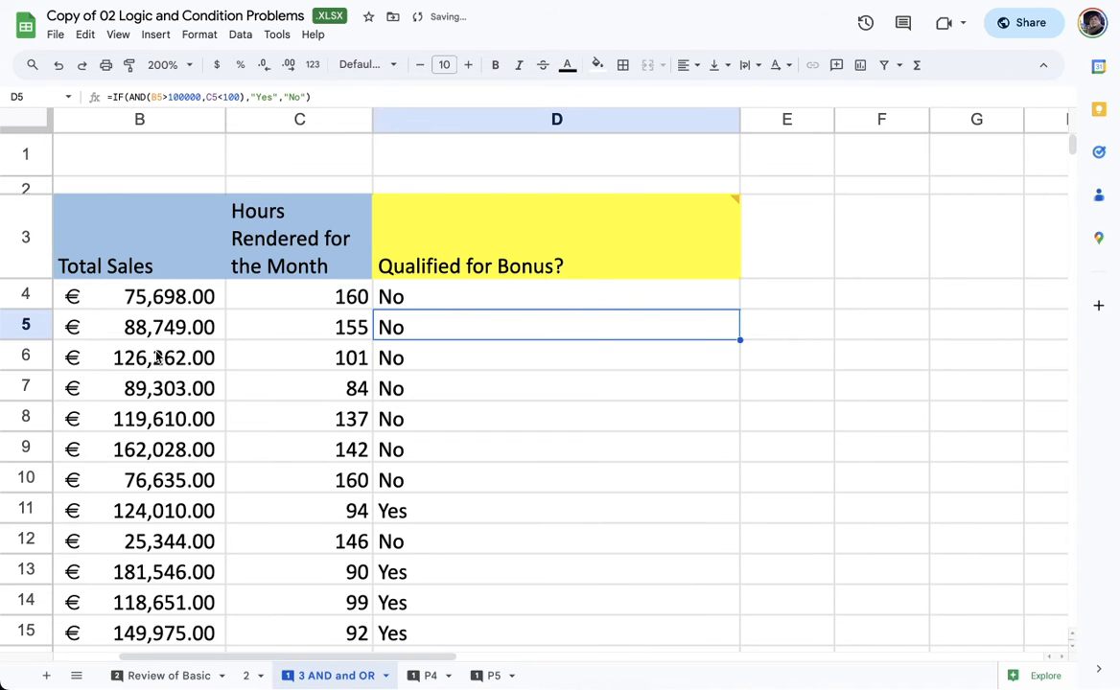
Check the total sales and hours in rows 6 and 11 against the bonus conditions in the column header's comment
click(34, 356)
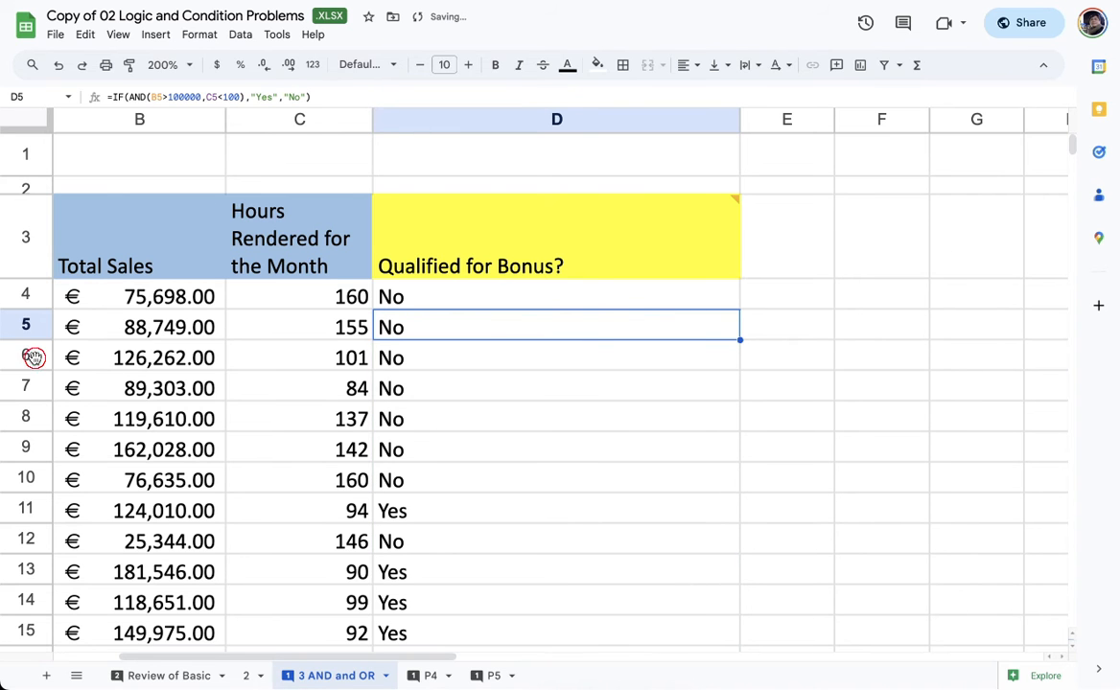
click(185, 361)
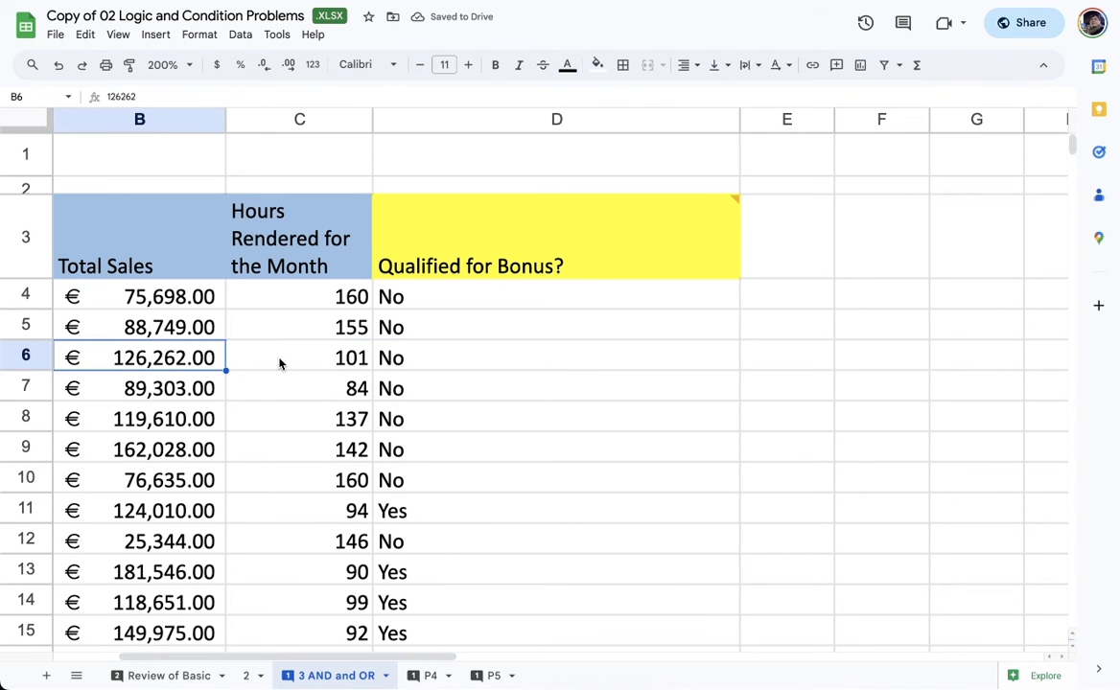
click(339, 361)
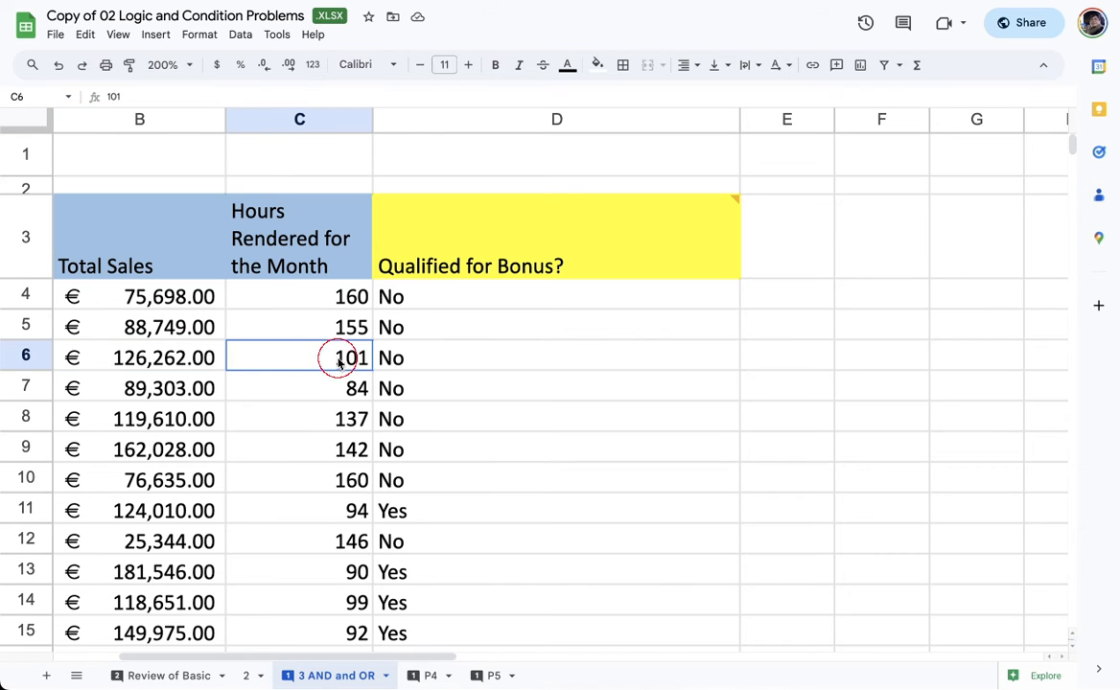
click(507, 360)
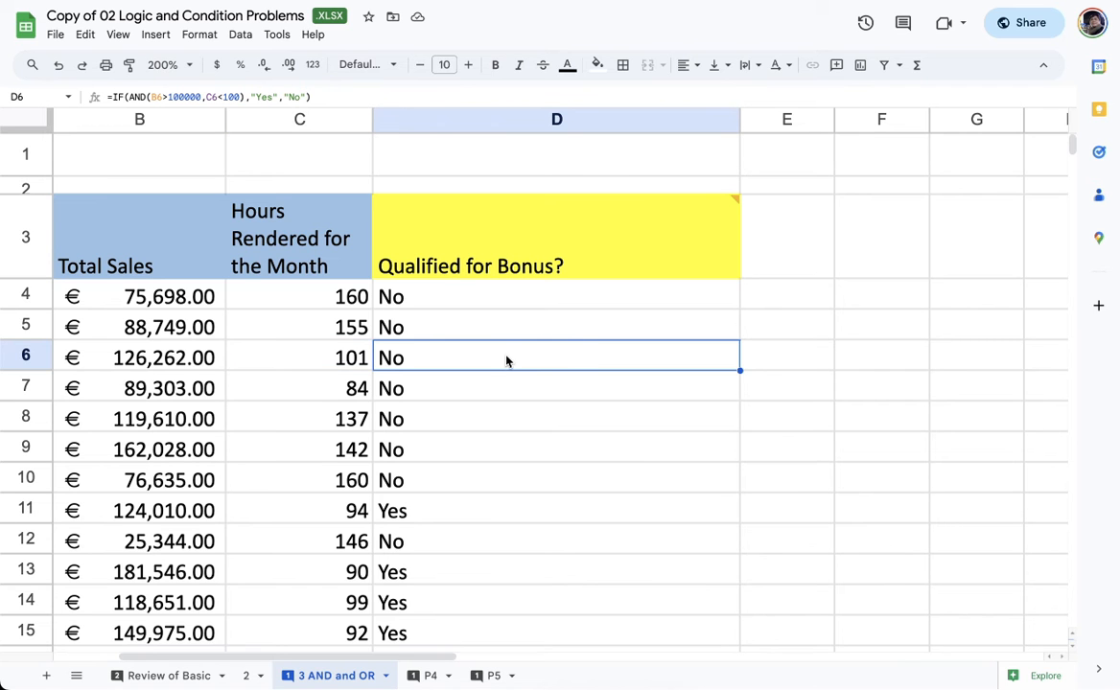
click(39, 508)
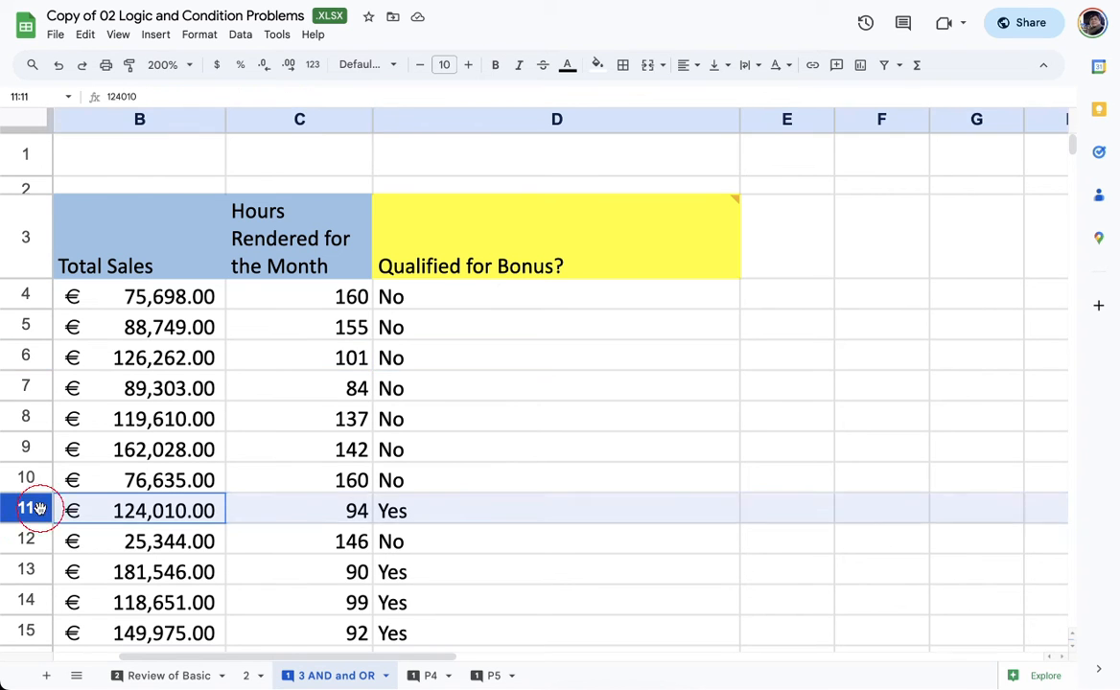
click(207, 522)
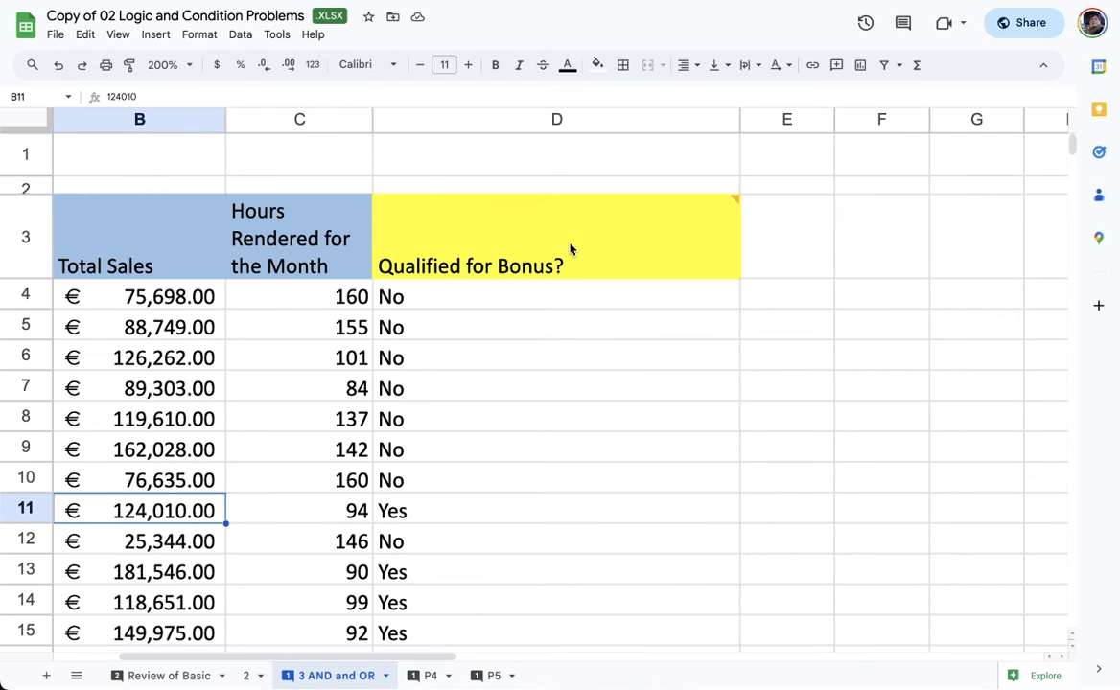
mouse_move(572, 240)
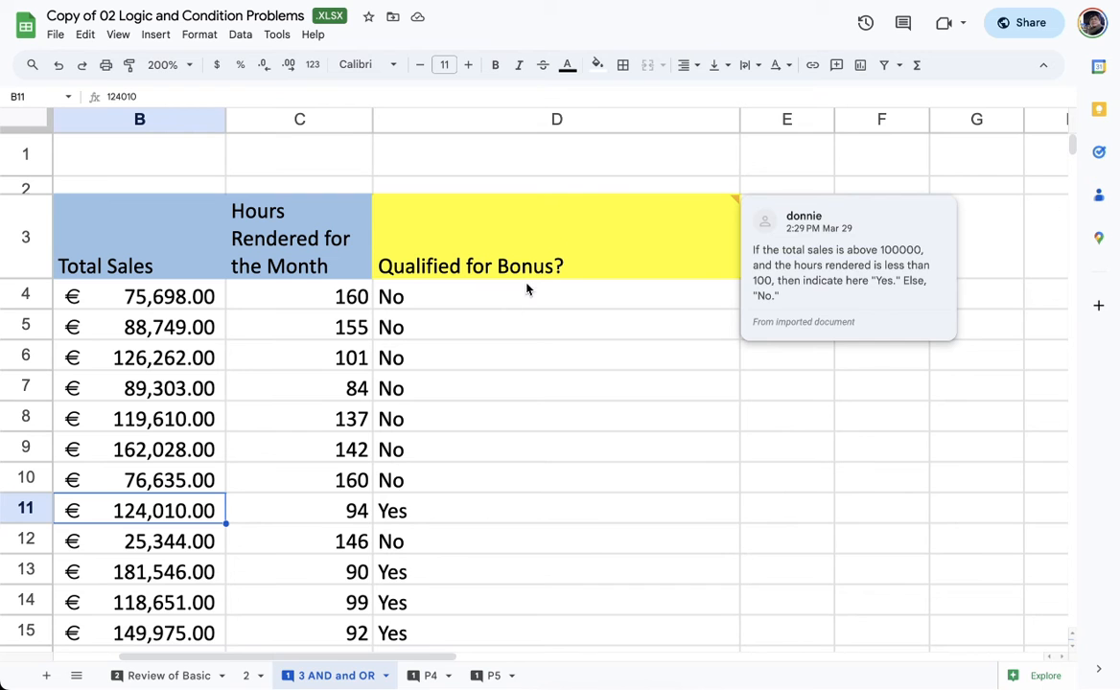
click(319, 524)
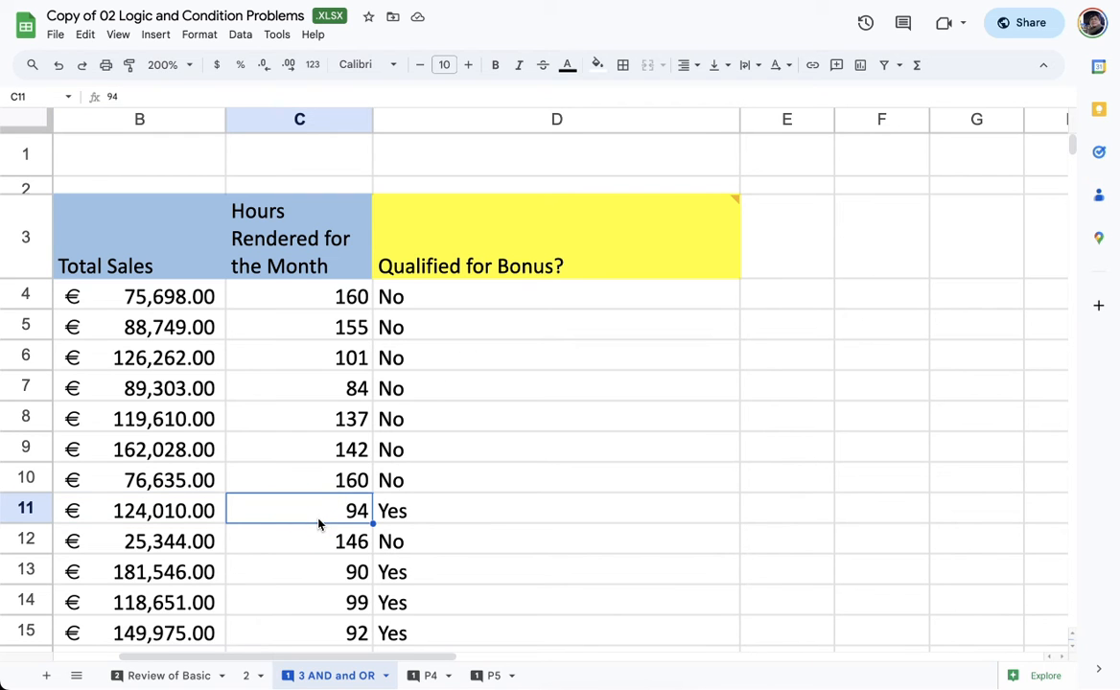
Review the nested IF and AND formula in D11 and D4 of the Qualified for Bonus? column
click(469, 508)
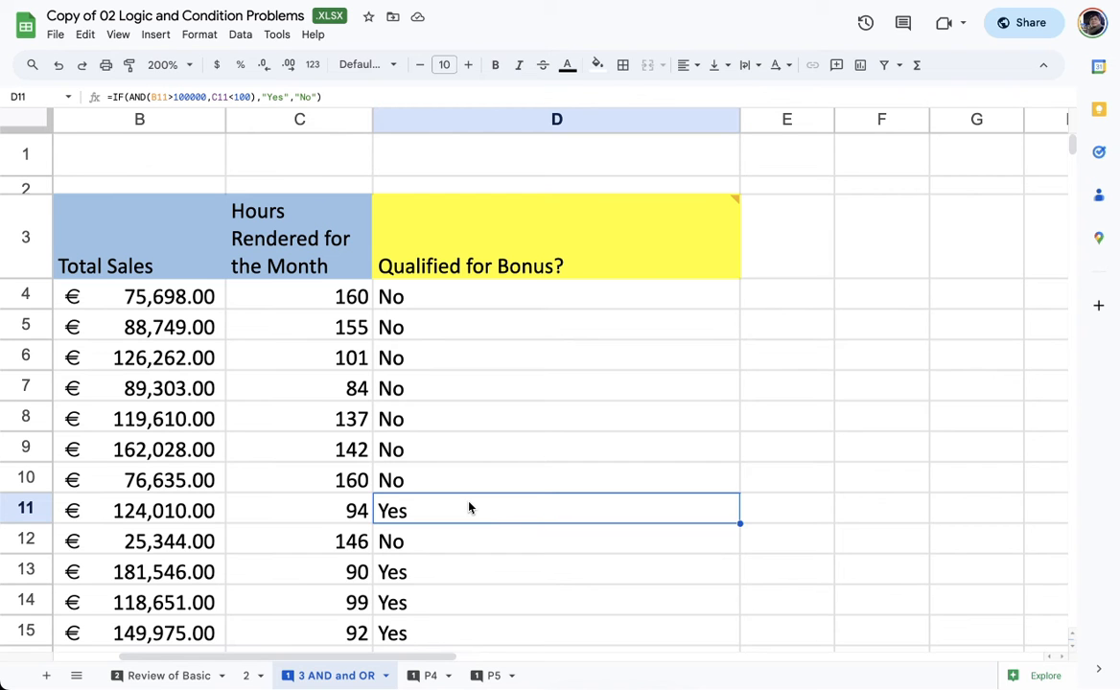
double_click(467, 292)
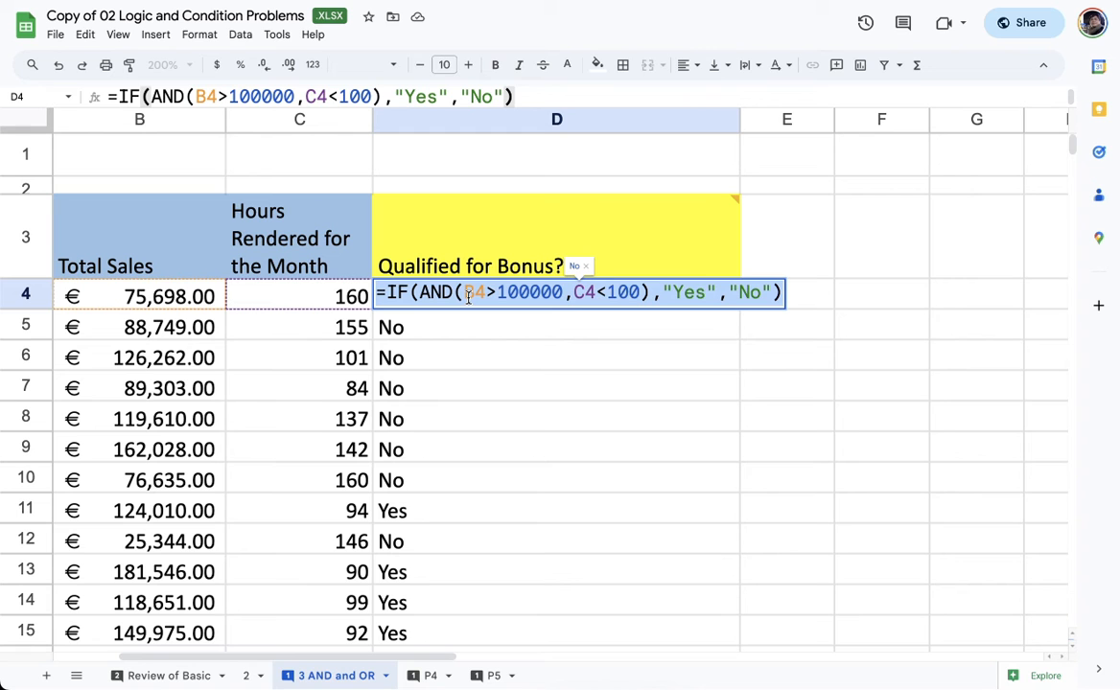
key(Return)
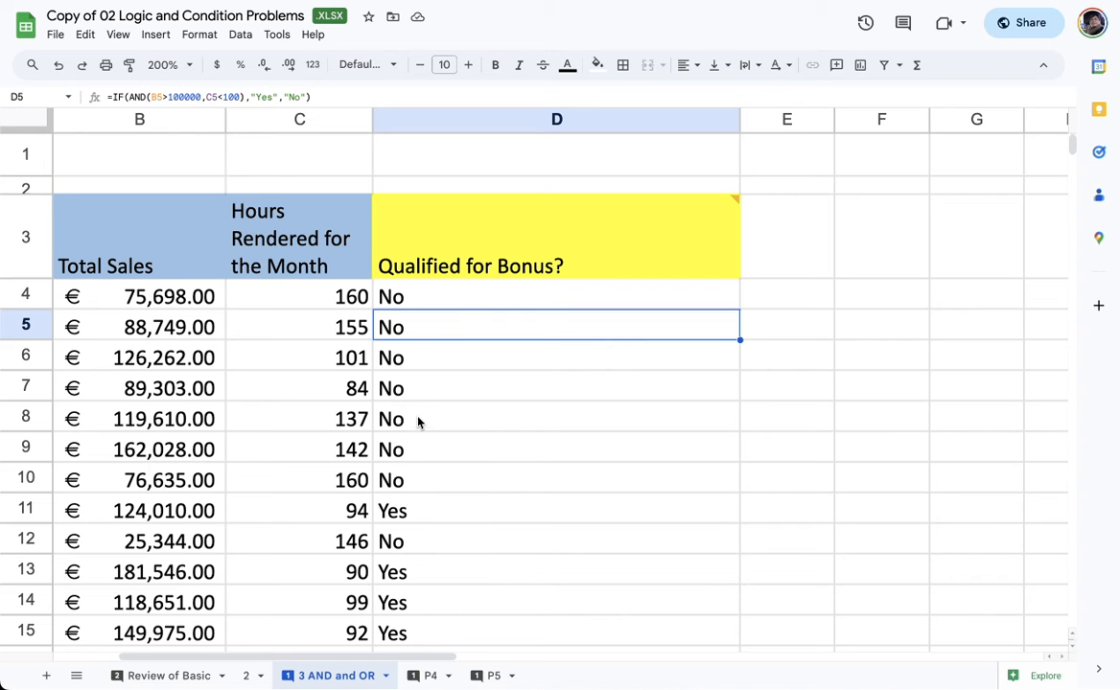
click(458, 304)
double_click(462, 295)
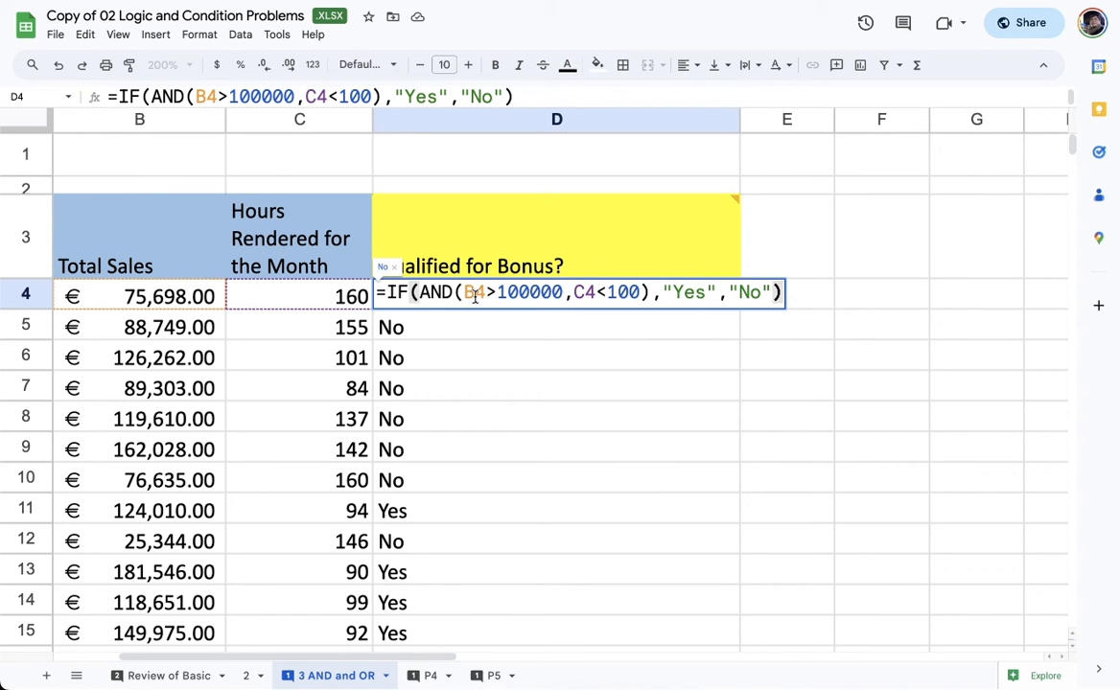
key(Return)
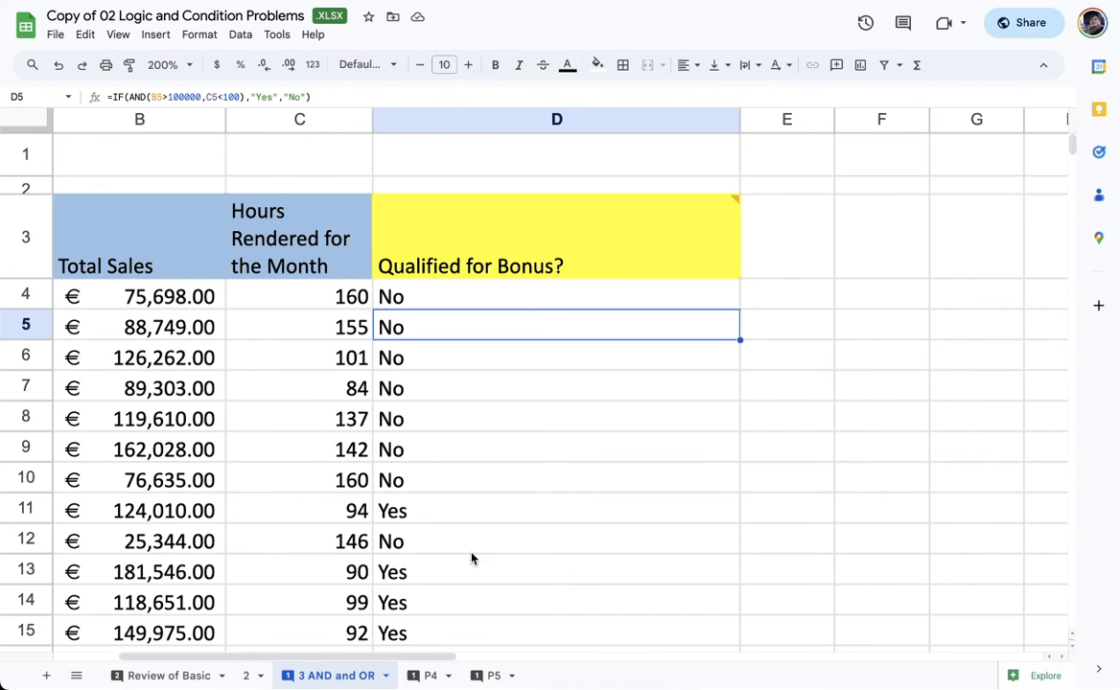
Switch to the P4 sheet, narrow column A slightly, and read the comment on the Rating header
click(428, 677)
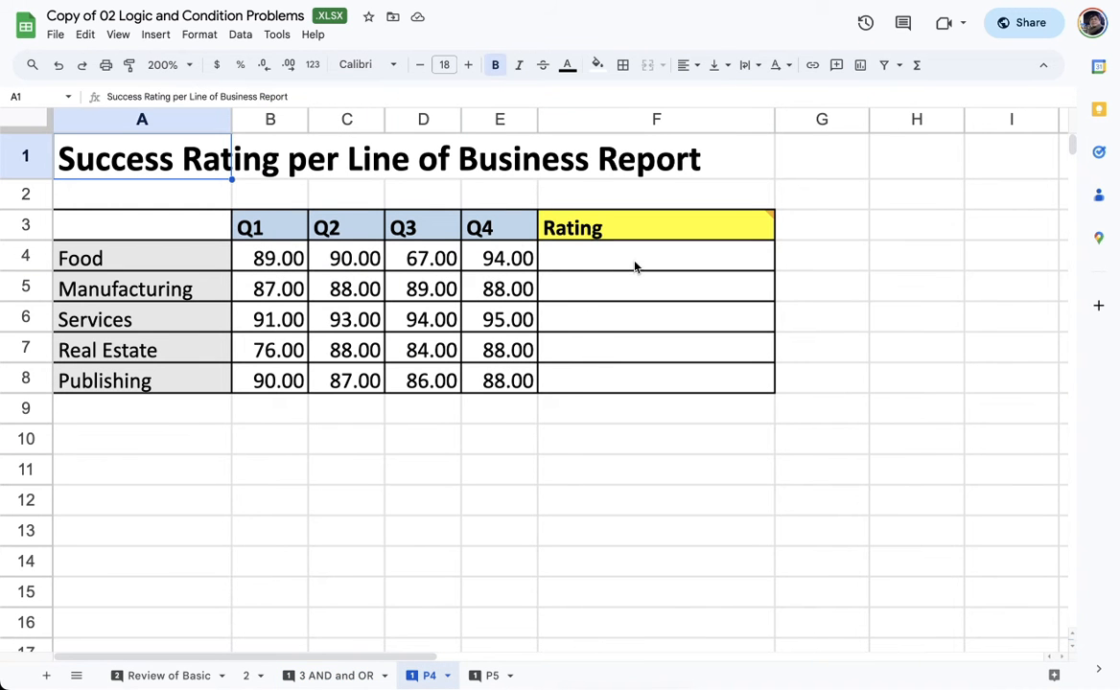
drag(231, 119, 213, 119)
mouse_move(630, 225)
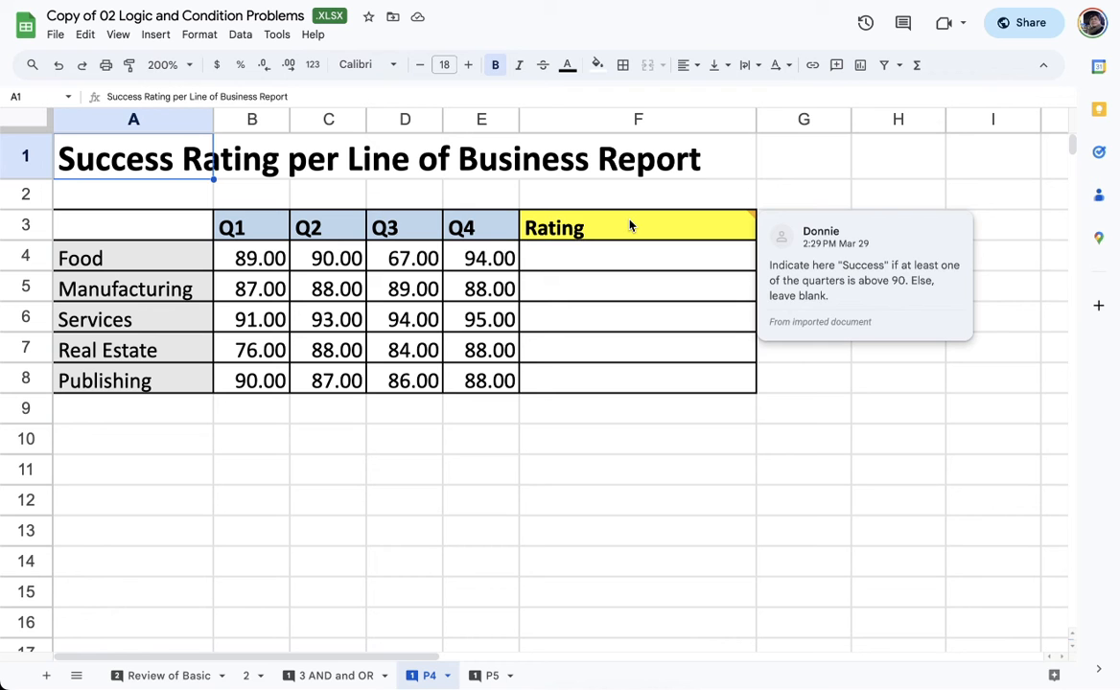
Start an IF formula in F4 with an empty nested OR function as its logical expression
click(634, 258)
text(=IF()
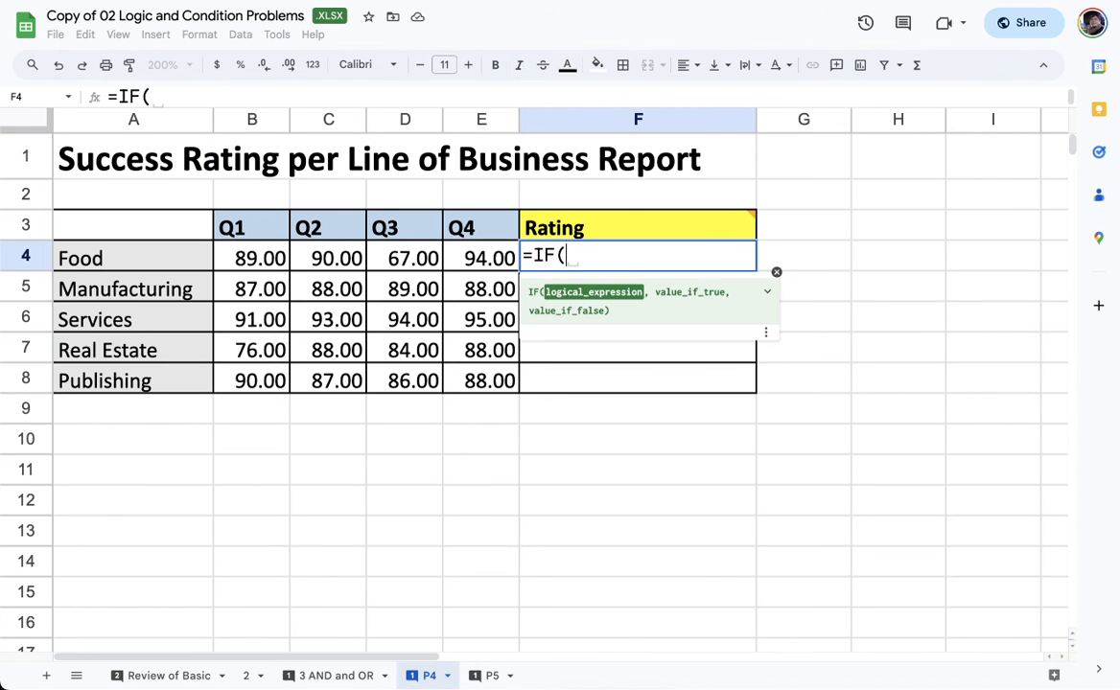
mouse_move(566, 228)
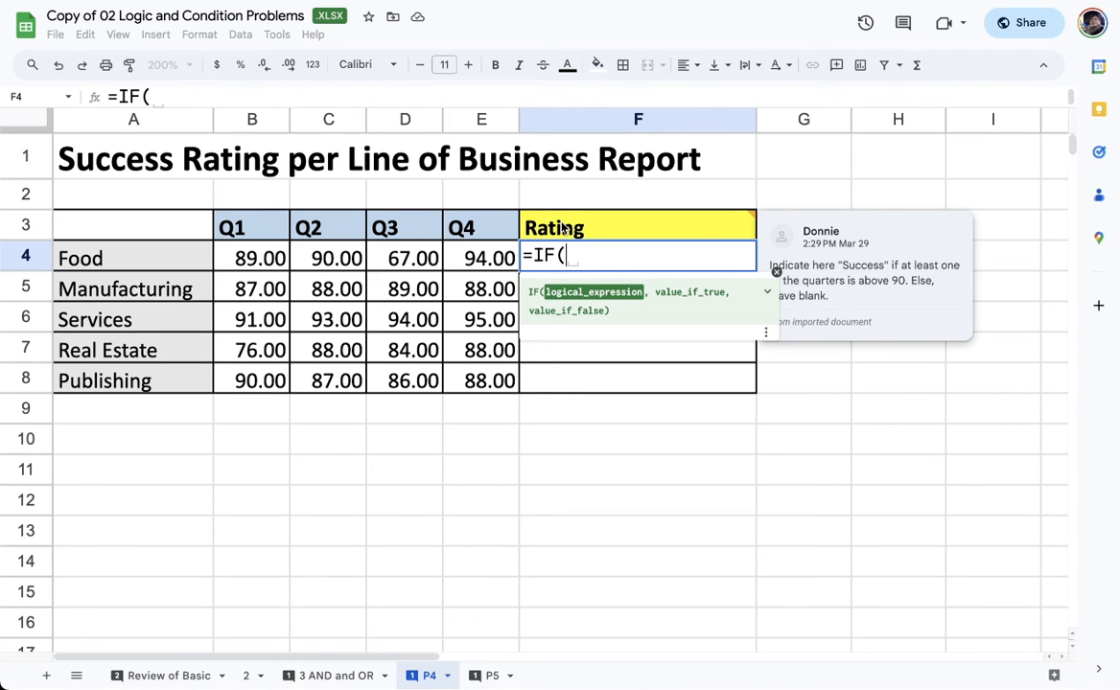
text(OR()
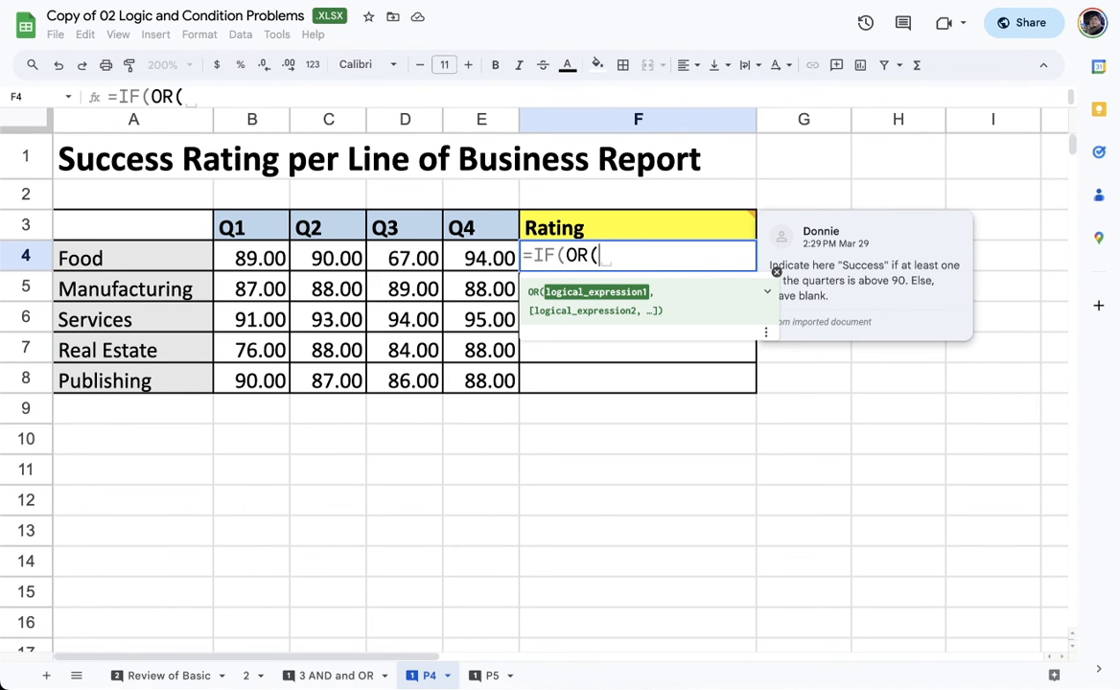
text())
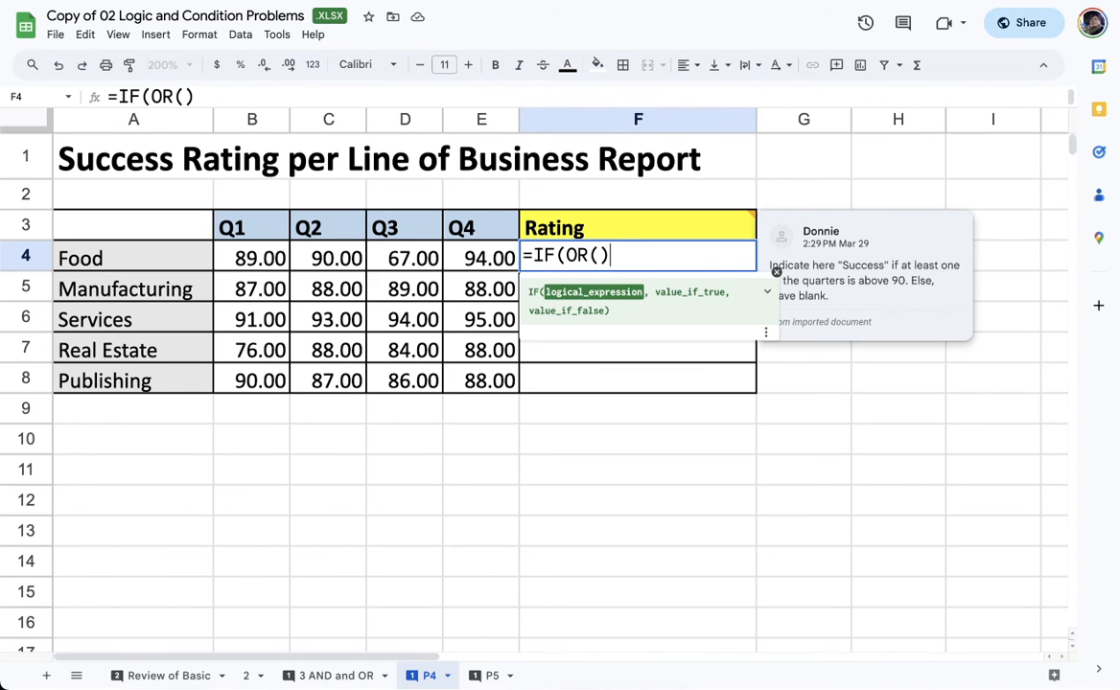
key(Left)
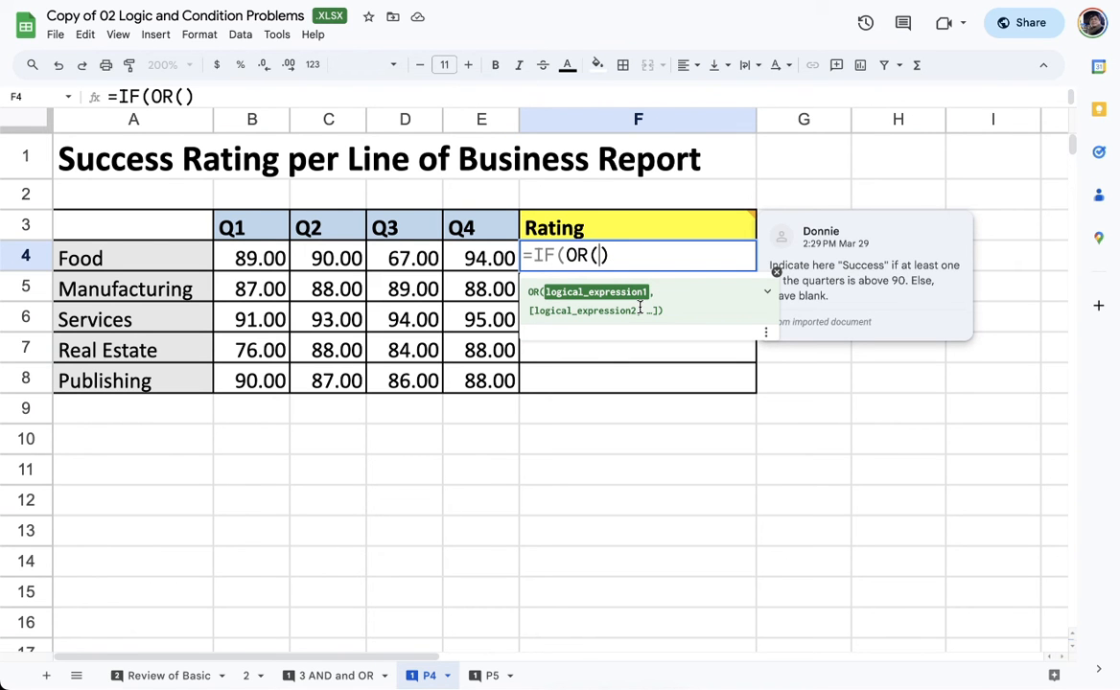
Fill the OR function in F4 with the four conditions B4>90, C4>90, D4>90 and E4>90
click(233, 259)
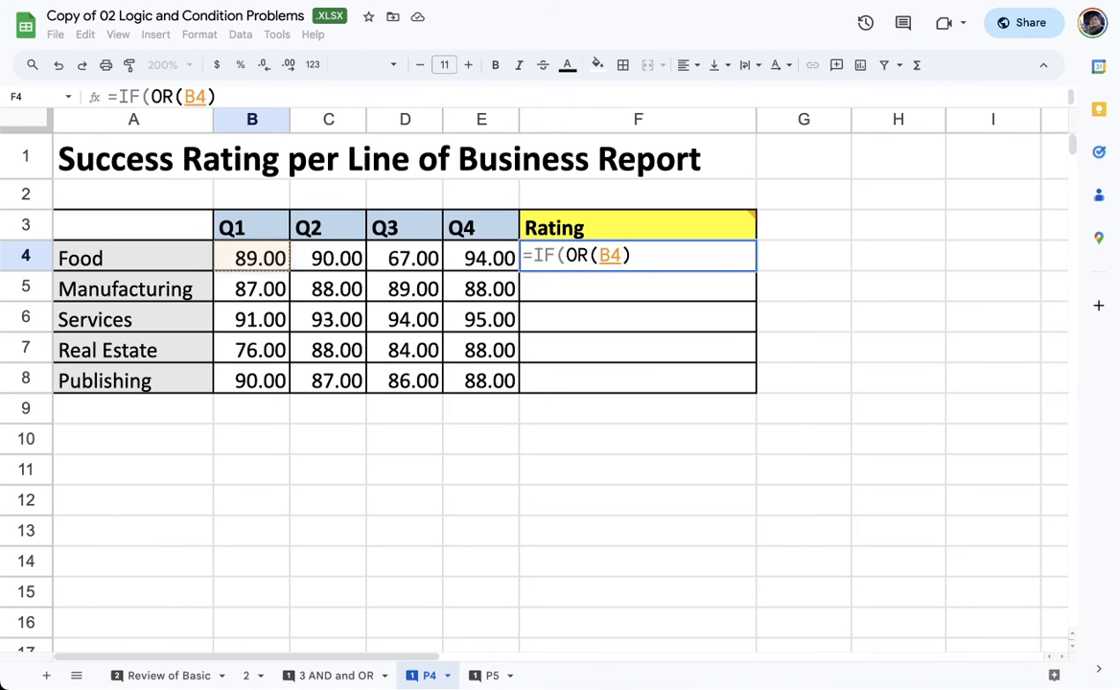
text(>90,)
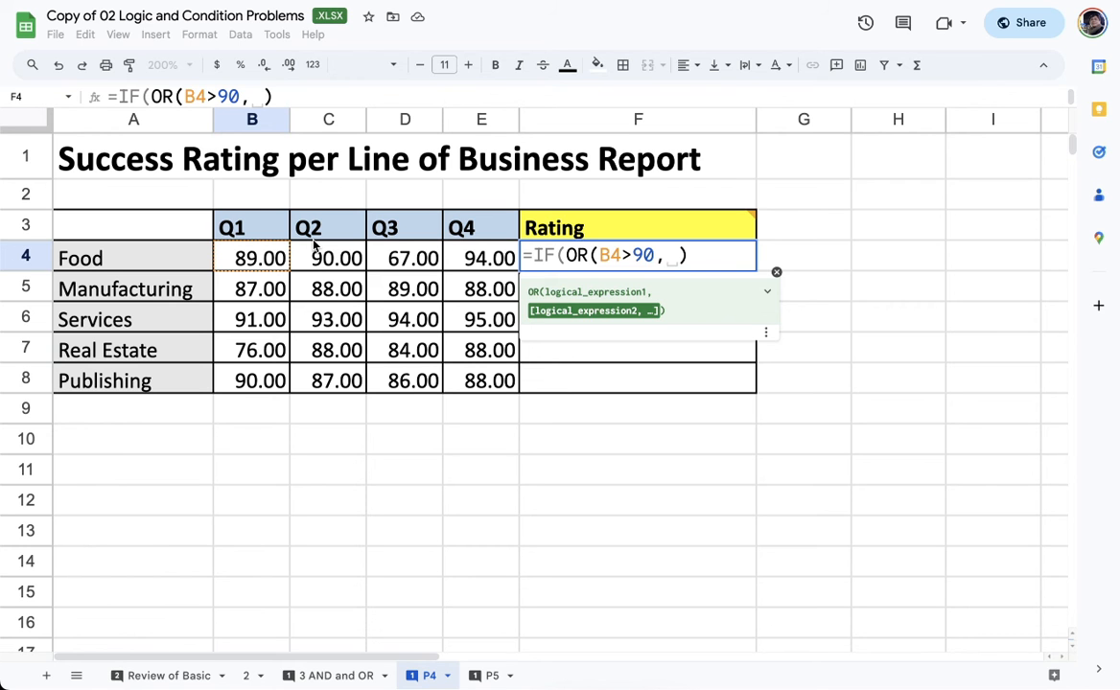
mouse_move(529, 241)
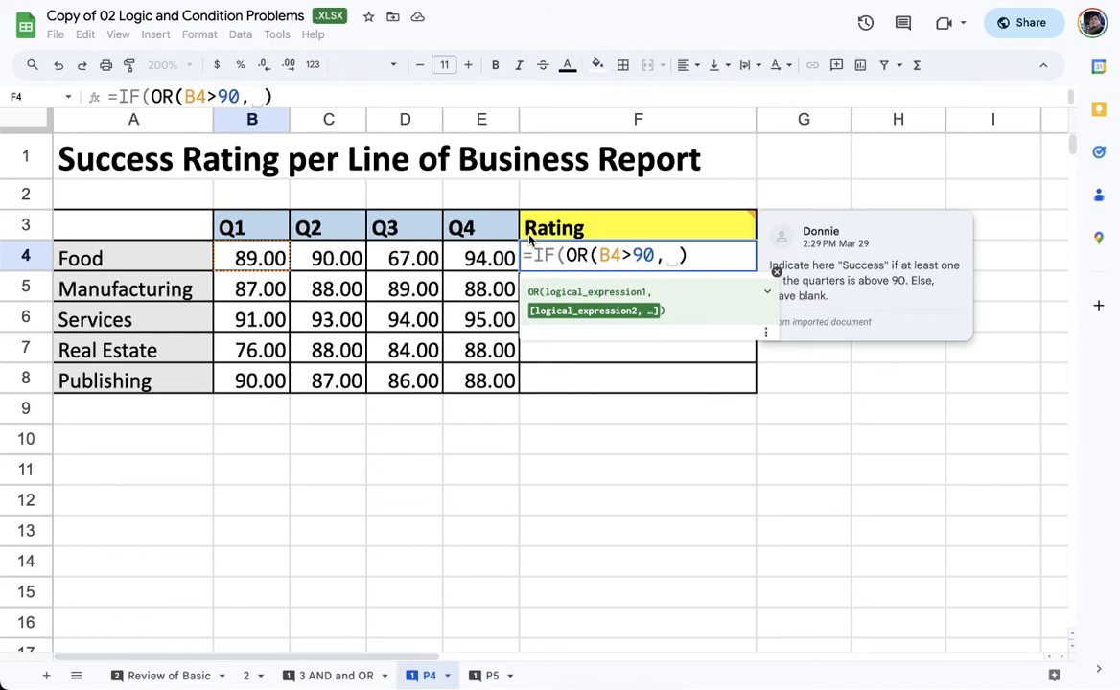
click(347, 266)
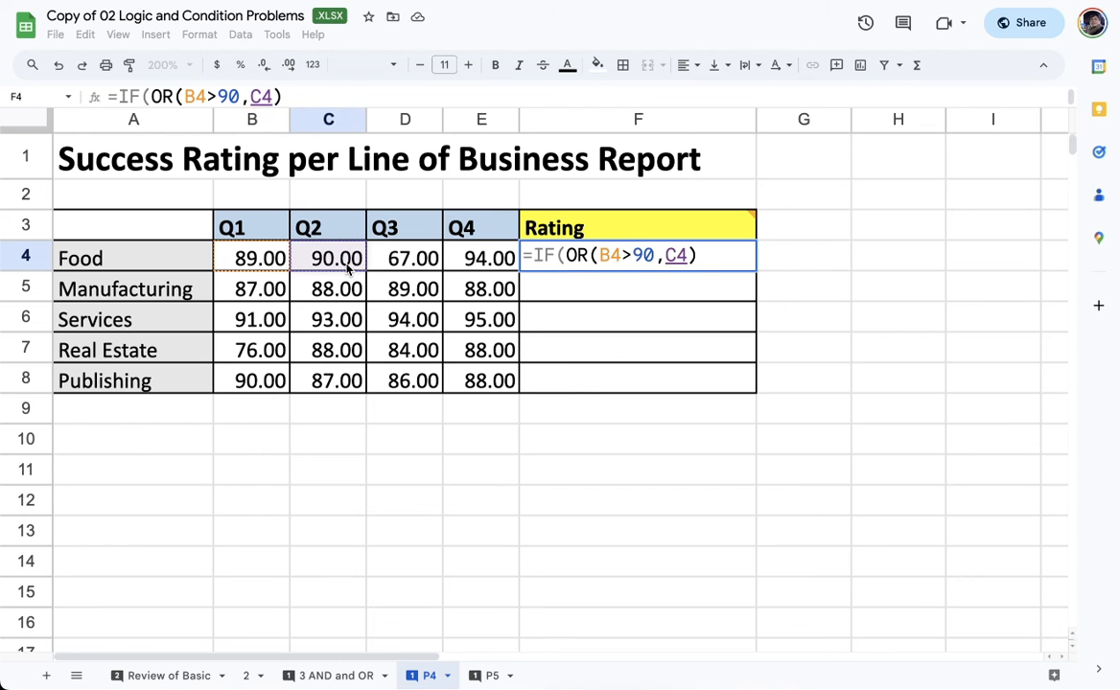
text(>90, )
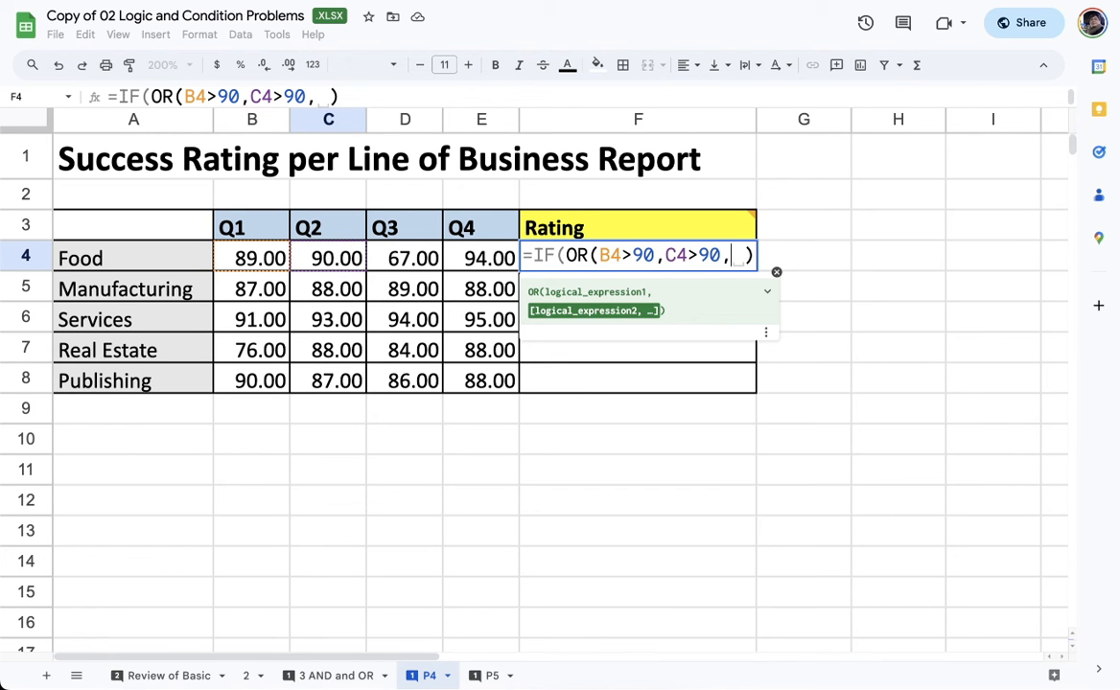
text(D4)
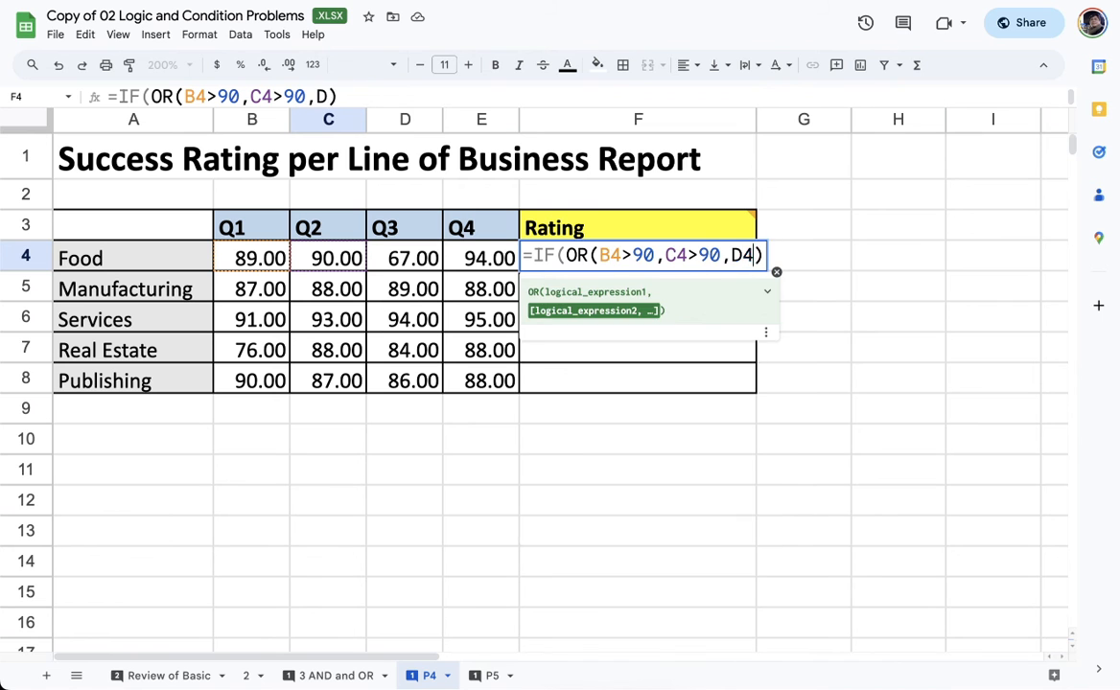
text(>90,)
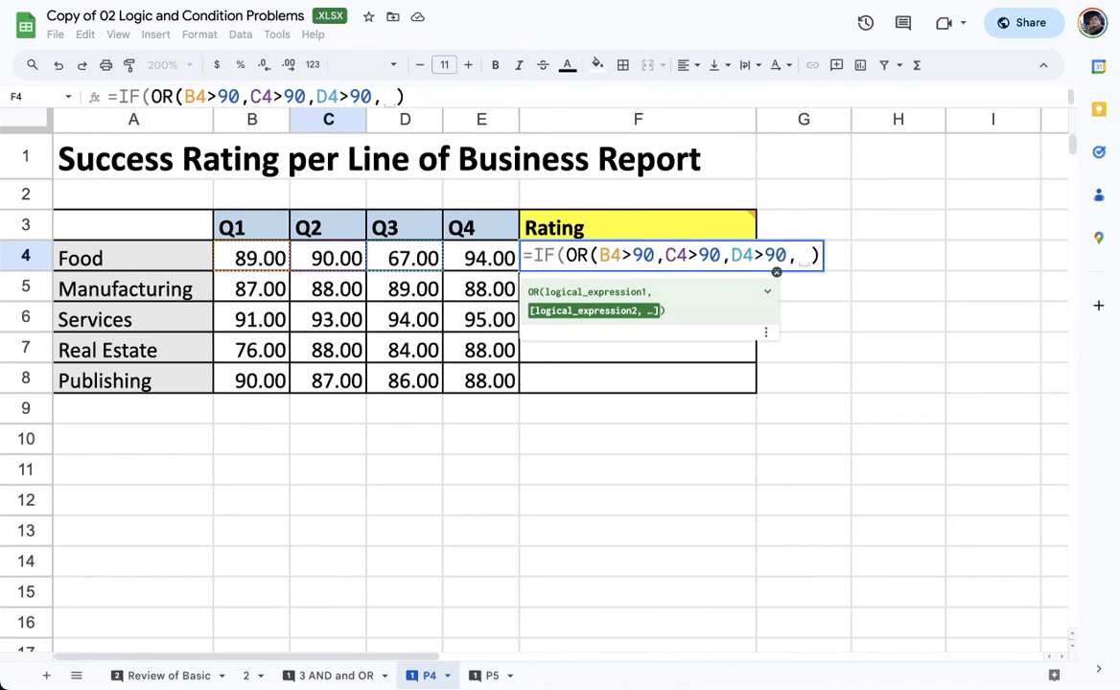
text( E4>90)
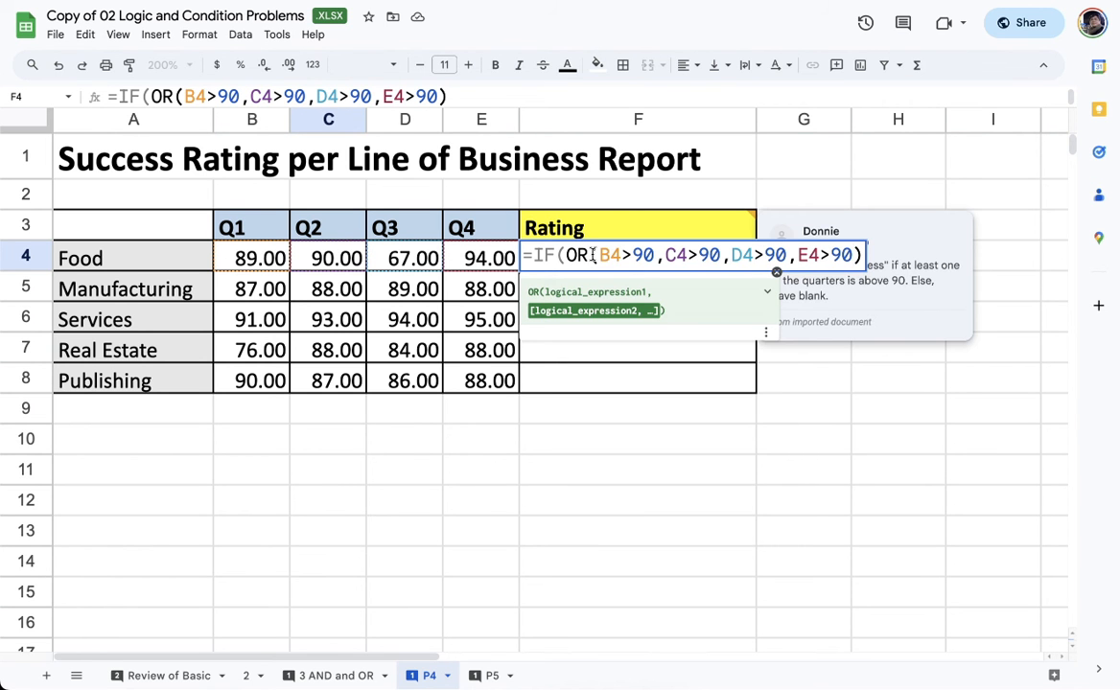
Complete the IF formula in F4 after the OR test with "Success" if true and empty text "" if false
drag(599, 259, 786, 256)
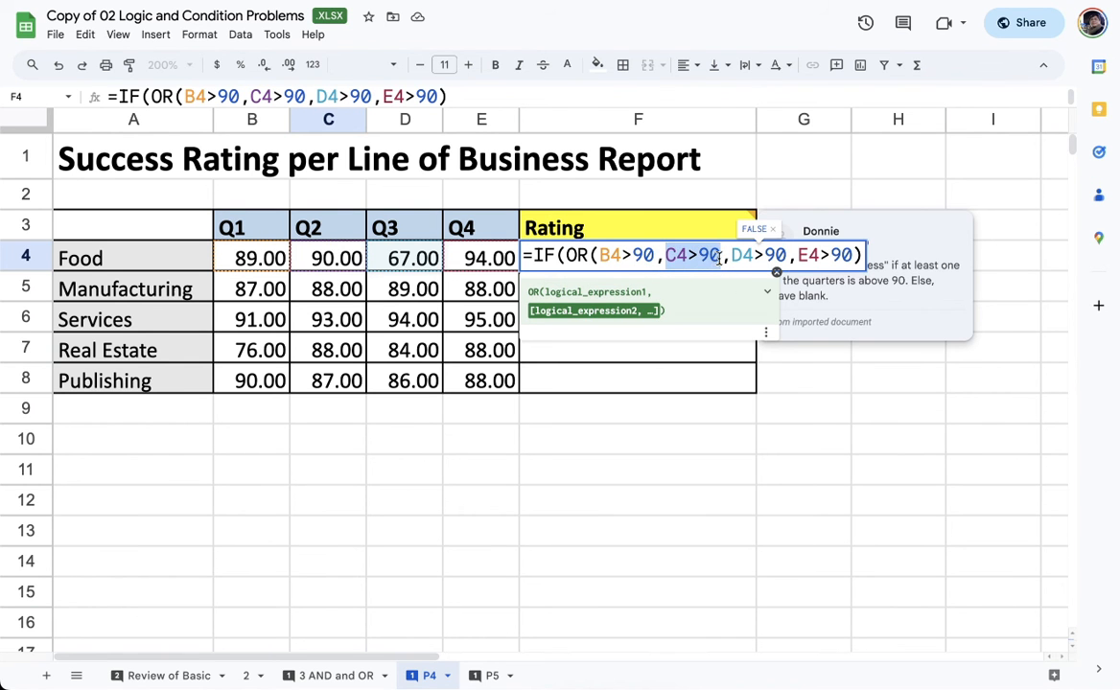
drag(665, 255, 720, 256)
drag(798, 256, 858, 256)
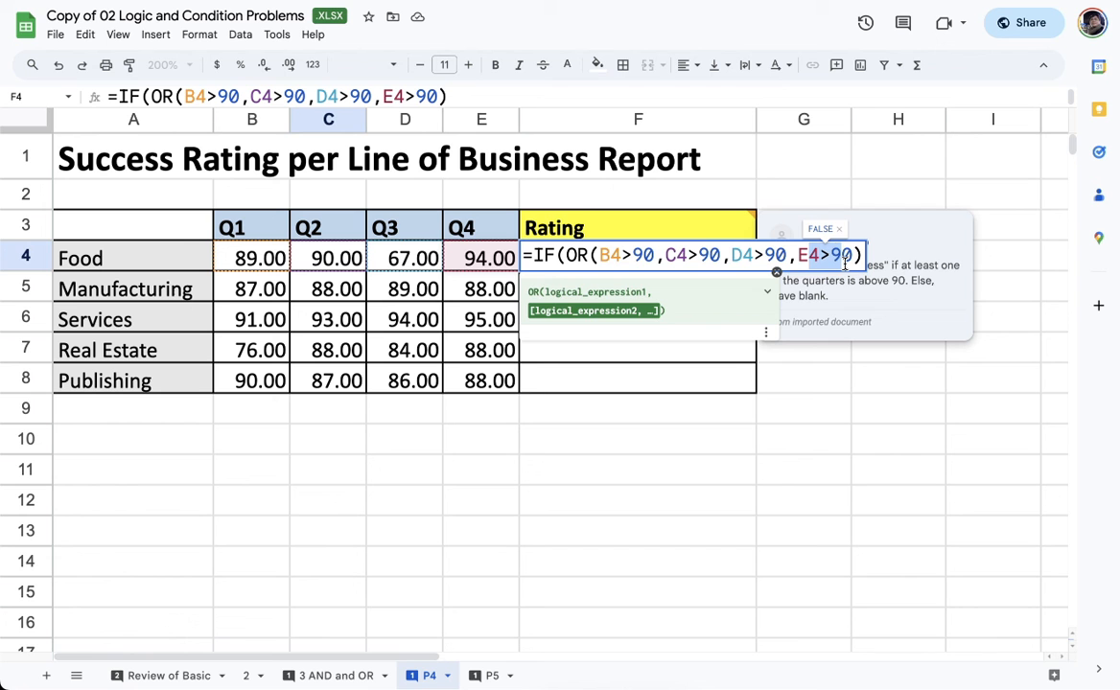
click(858, 256)
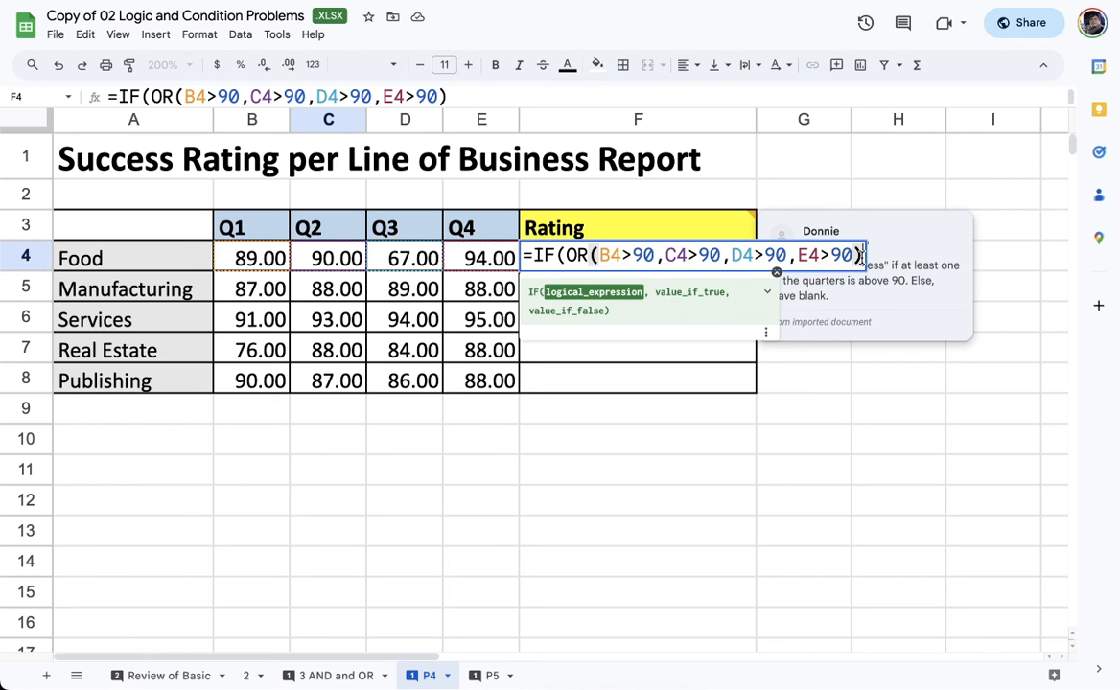
text(,)
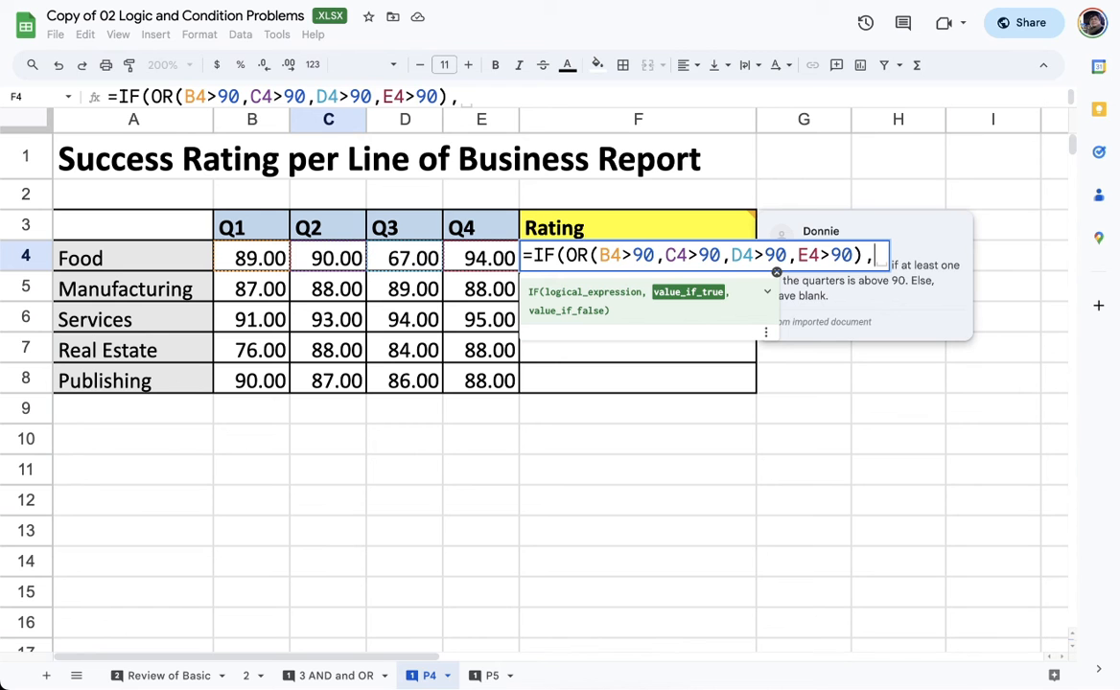
text(")
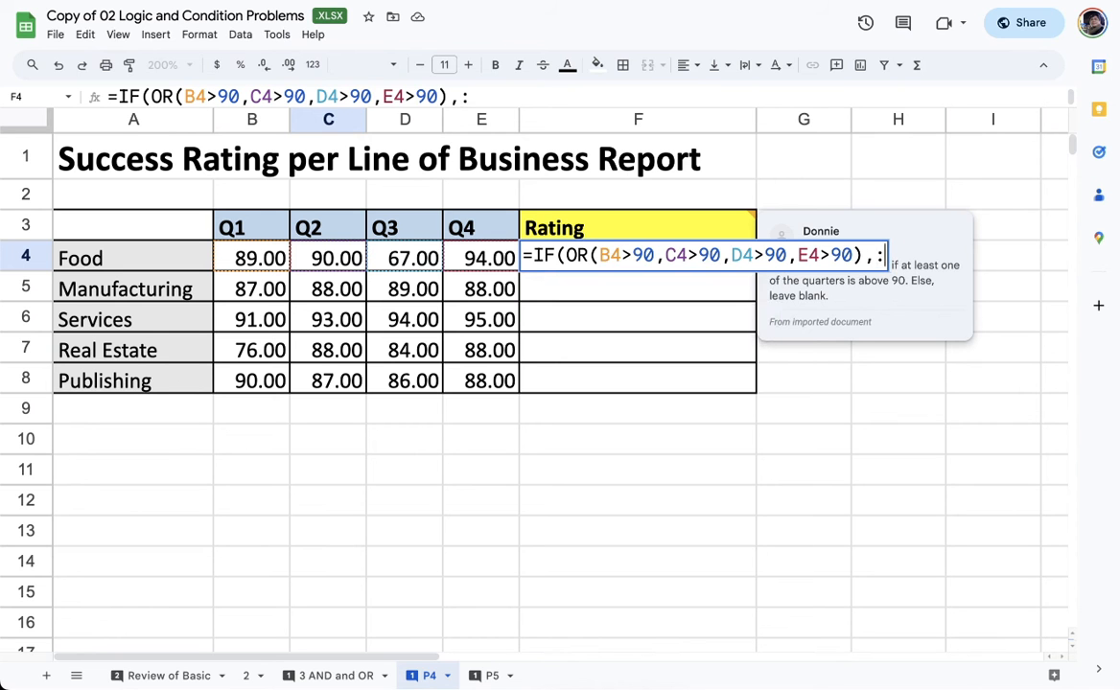
text(Su)
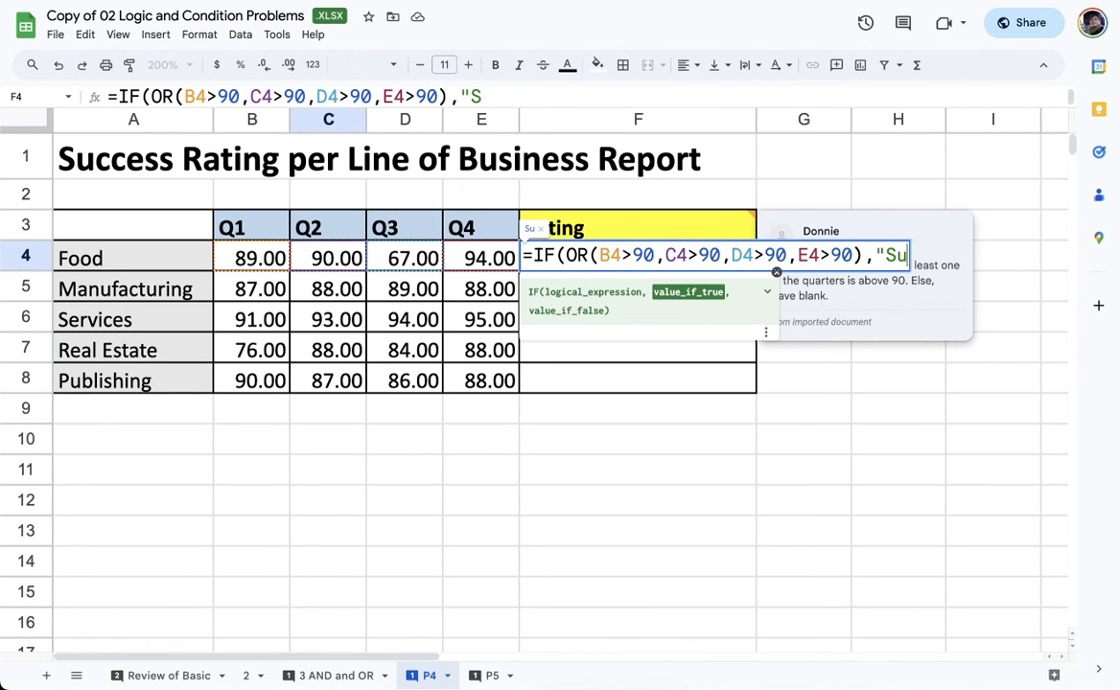
text(ccess",)
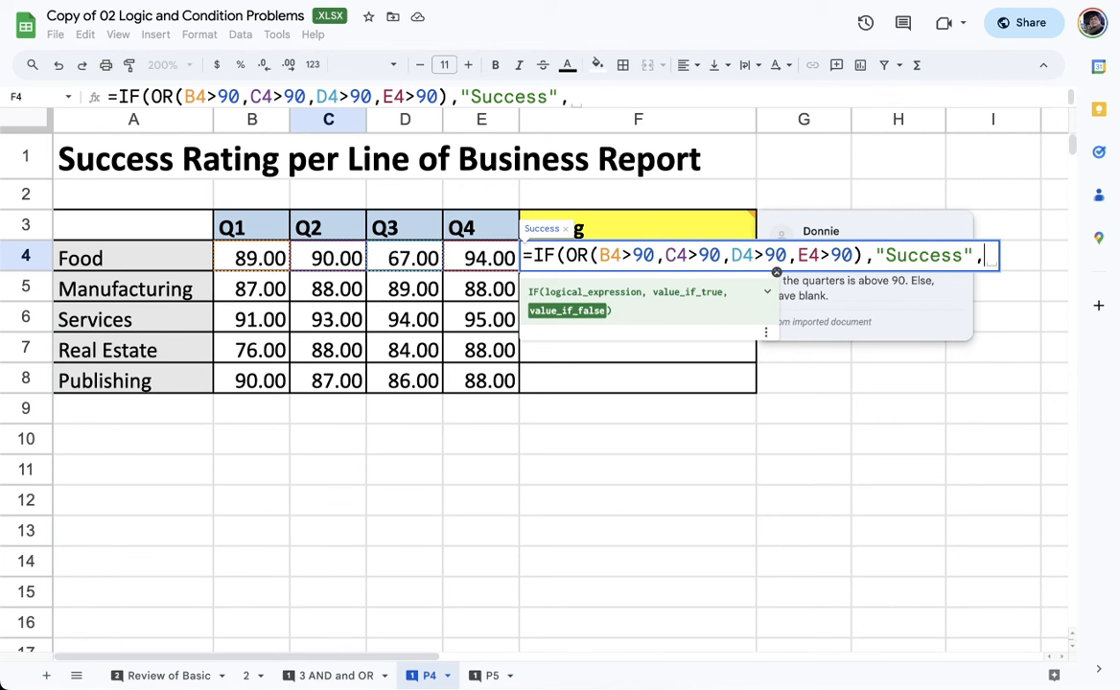
text("")
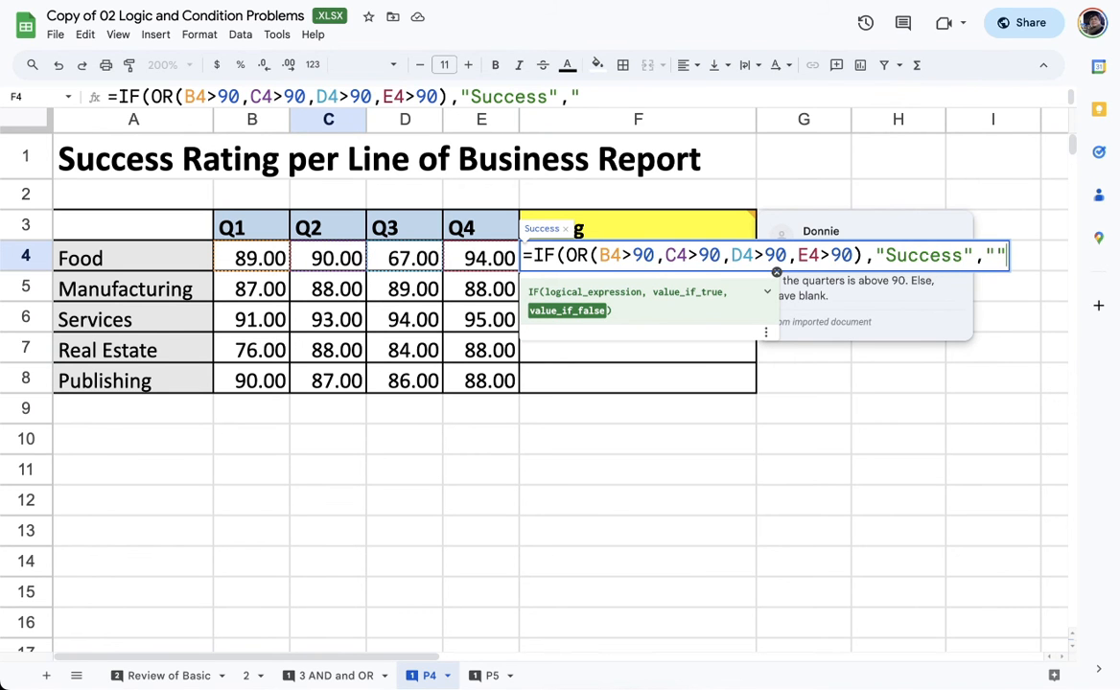
text())
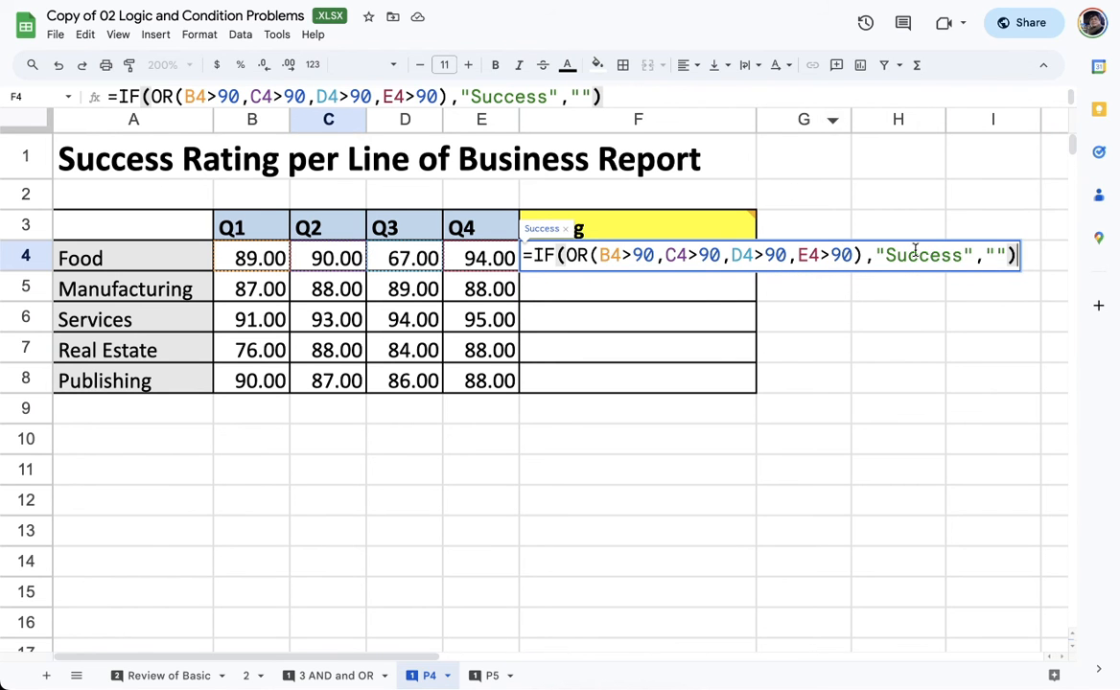
Confirm the F4 formula and accept the suggested autofill for the rest of the Rating column
click(614, 257)
key(Return)
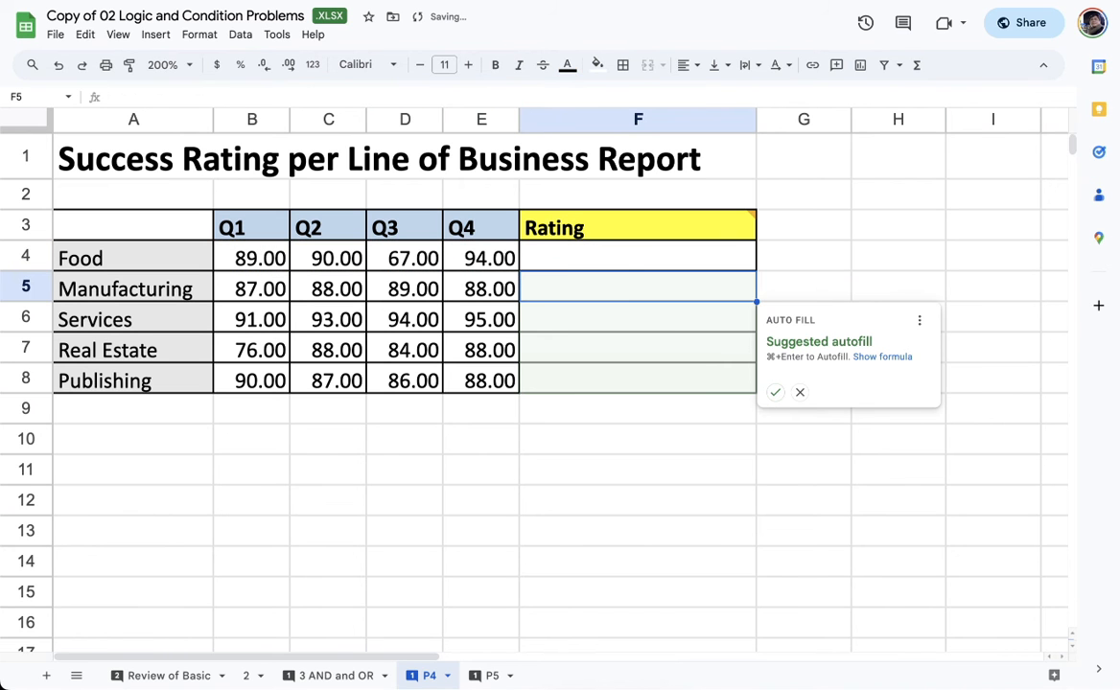
click(777, 393)
Review the F4 formula and check the quarterly scores of Food and Manufacturing against their ratings
click(625, 260)
double_click(627, 260)
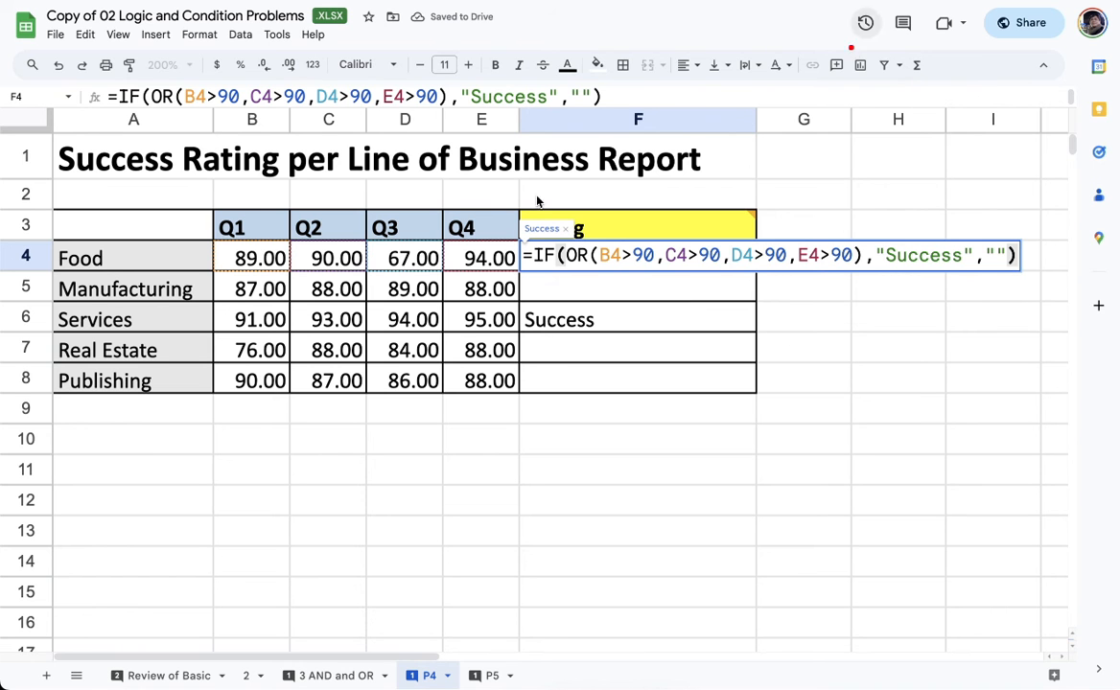
mouse_move(506, 232)
mouse_down()
mouse_move(457, 238)
mouse_move(513, 268)
mouse_move(505, 230)
mouse_up()
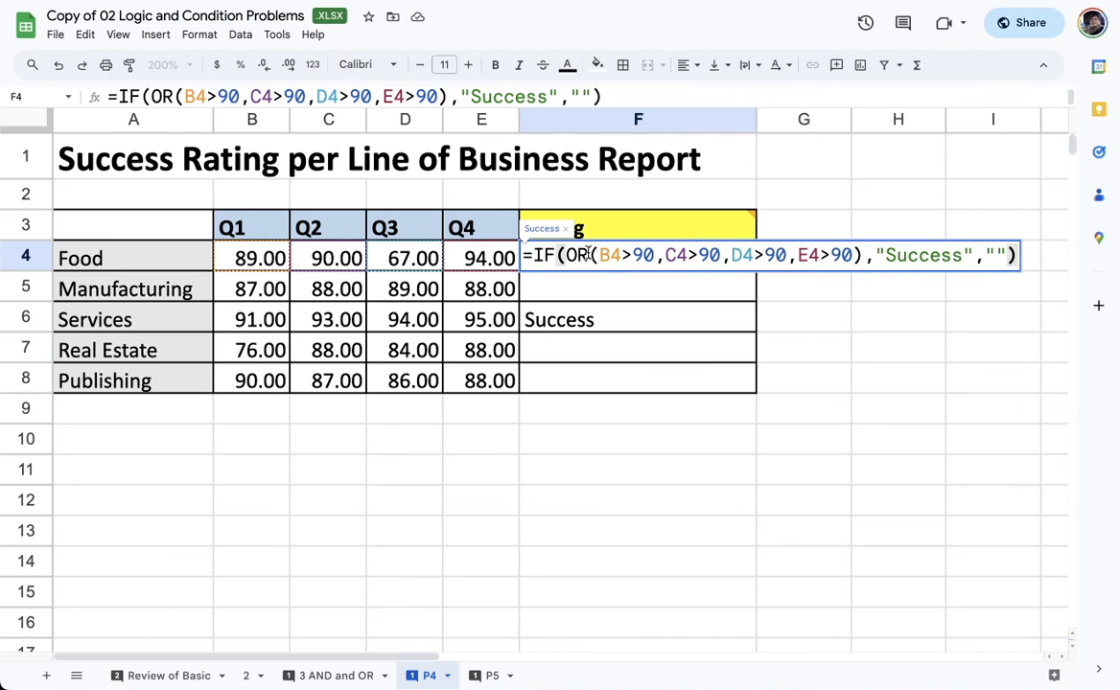
key(Return)
drag(276, 290, 493, 297)
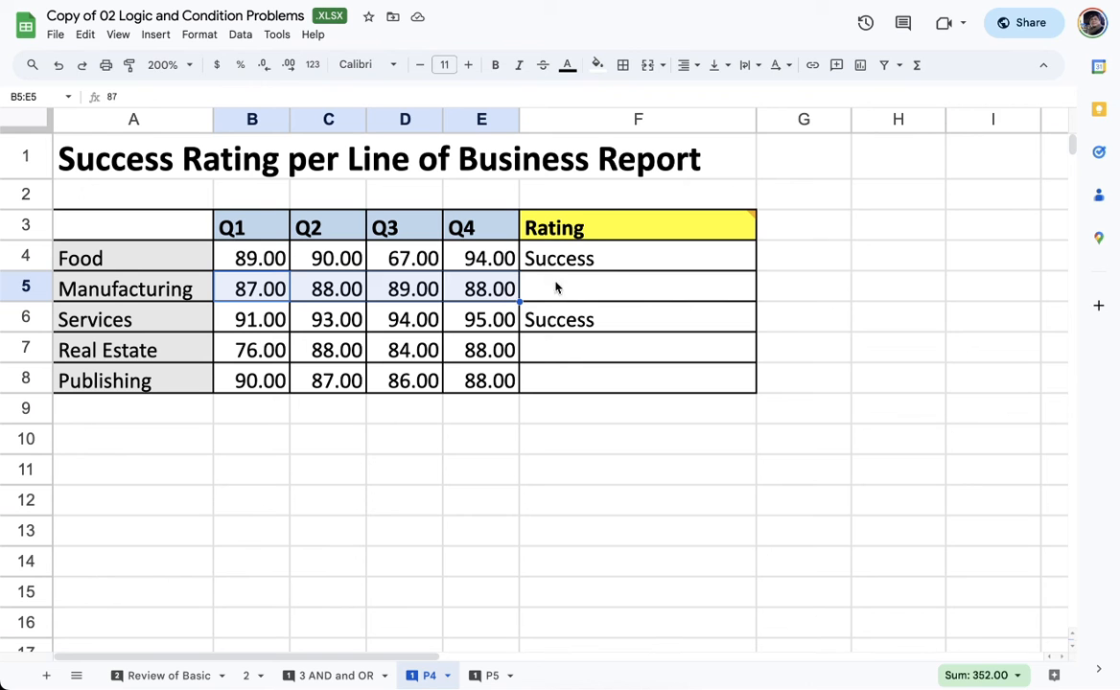
click(542, 247)
click(489, 261)
double_click(490, 261)
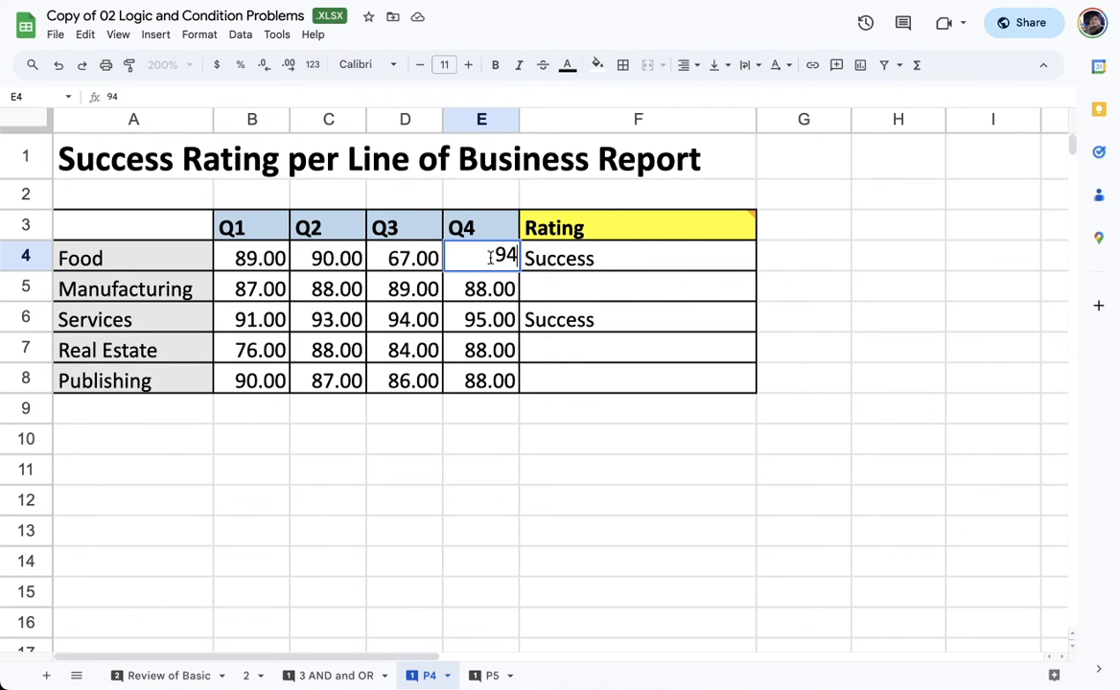
click(614, 270)
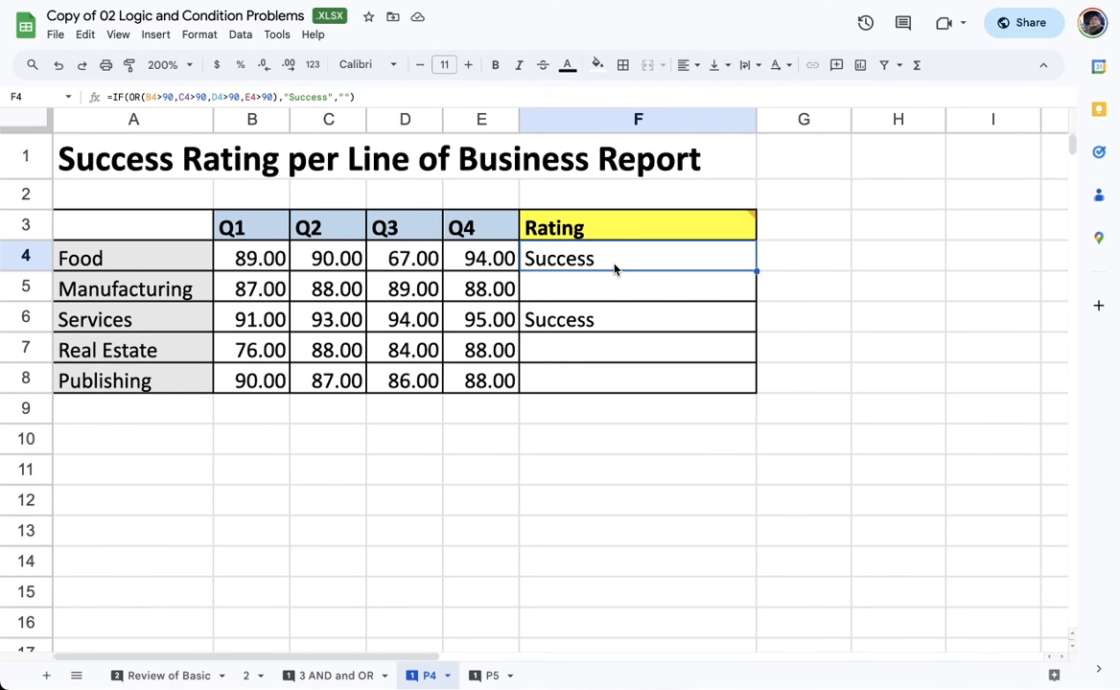
Review the OR conditions in the F4 formula and leave the cell without changing it
double_click(615, 267)
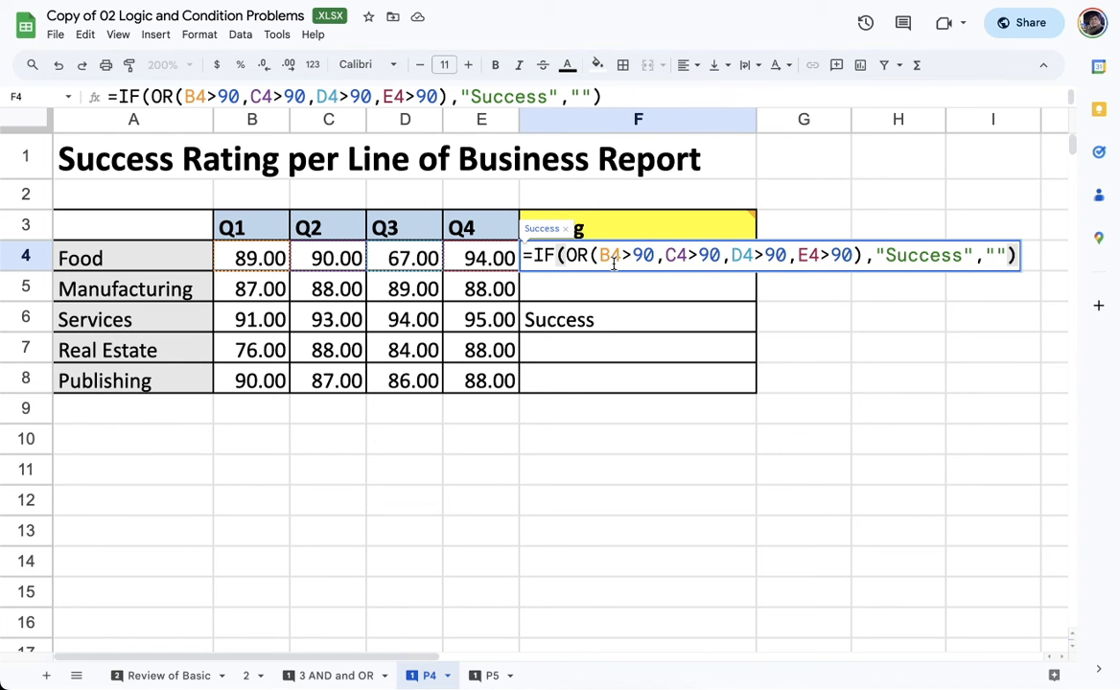
click(614, 265)
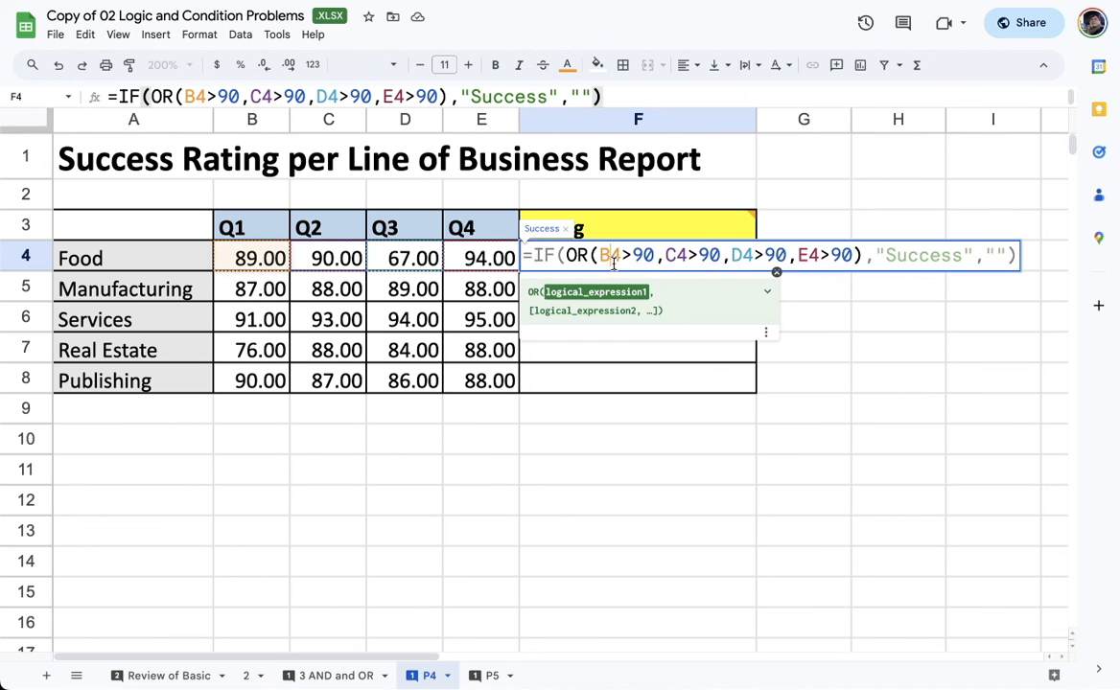
key(Return)
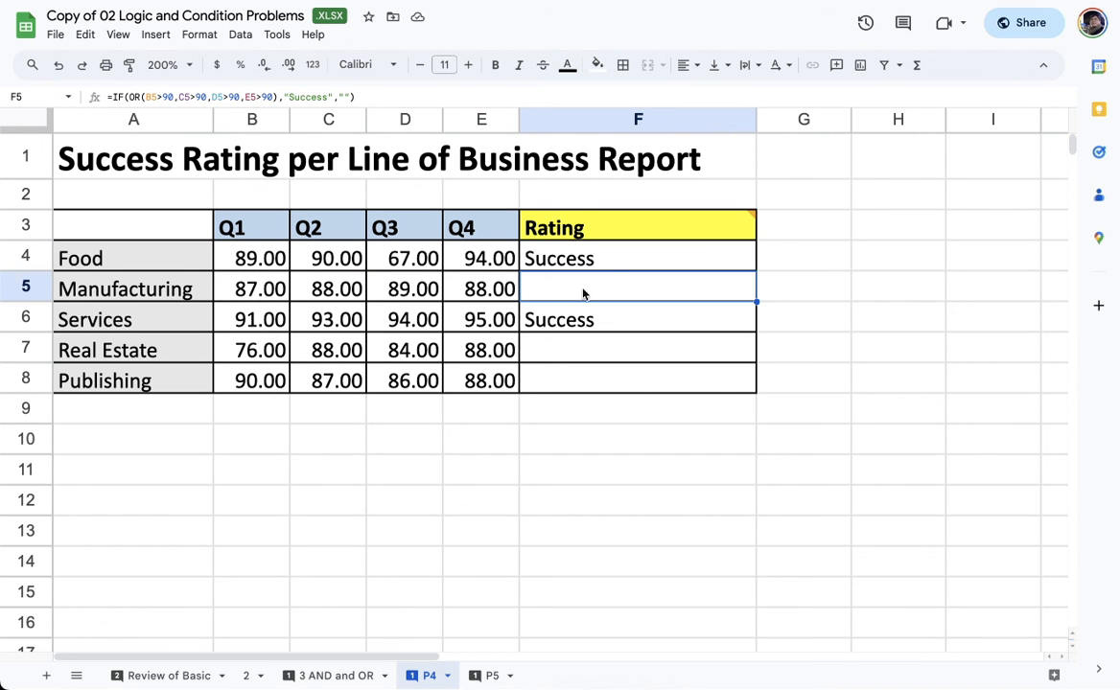
Open the P5 sheet and read the requirements note attached to the Status header
click(484, 677)
drag(387, 657, 575, 657)
mouse_move(551, 251)
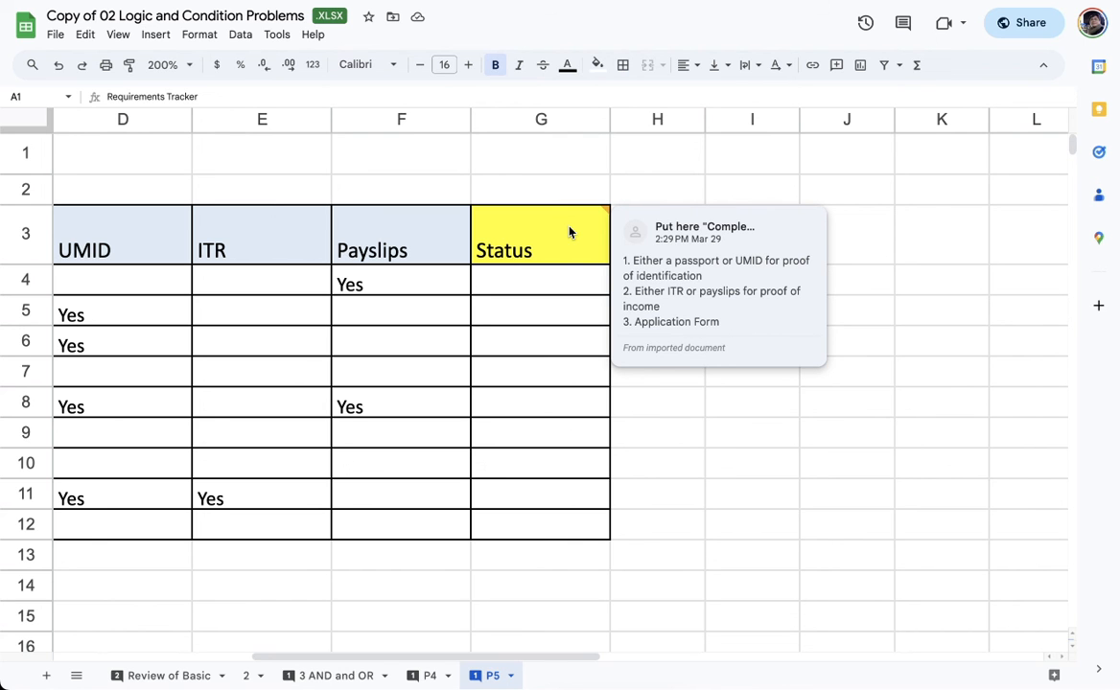
drag(552, 657, 318, 657)
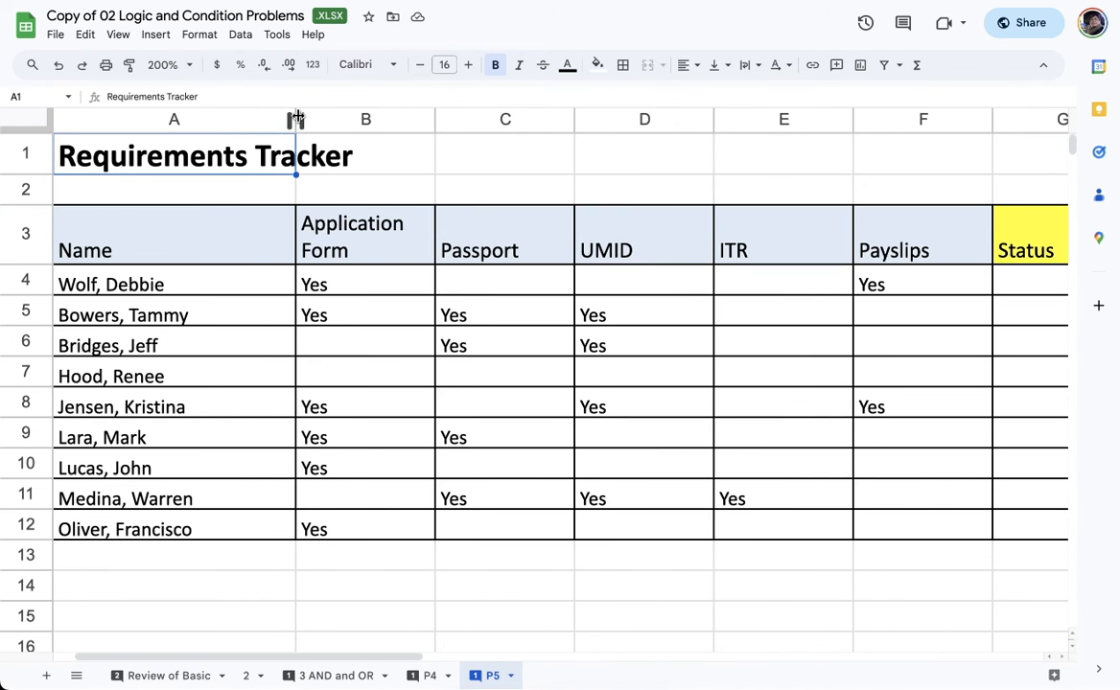
Narrow columns A to F so the whole tracker table fits, and recheck the note on the Status header
drag(295, 117, 719, 109)
click(633, 280)
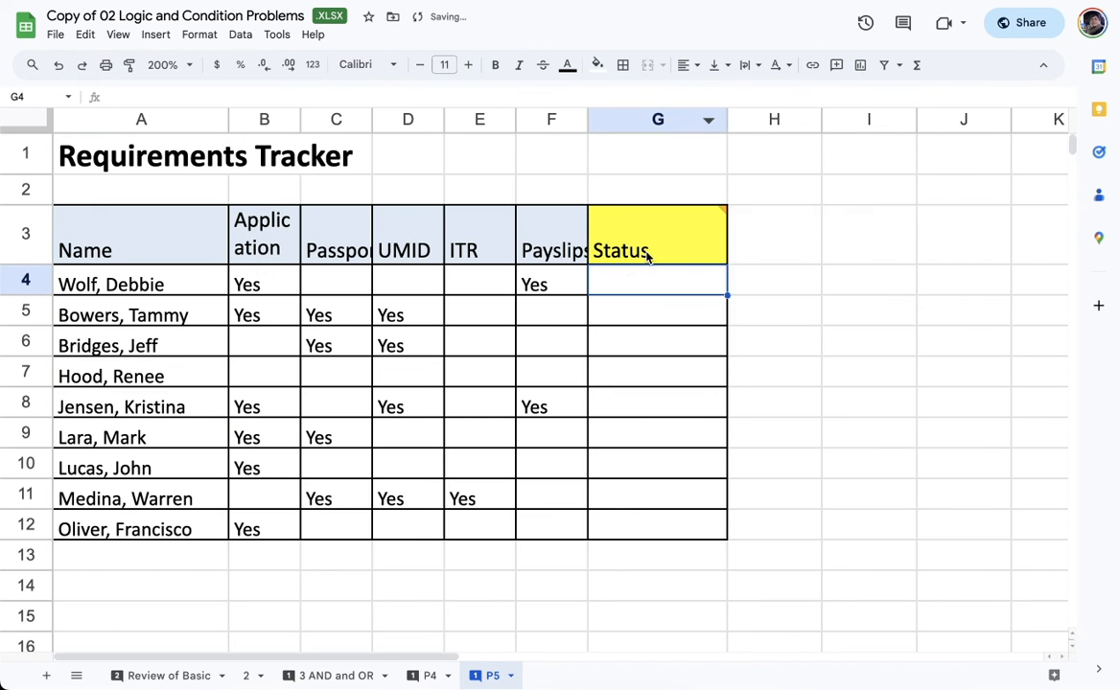
mouse_move(647, 251)
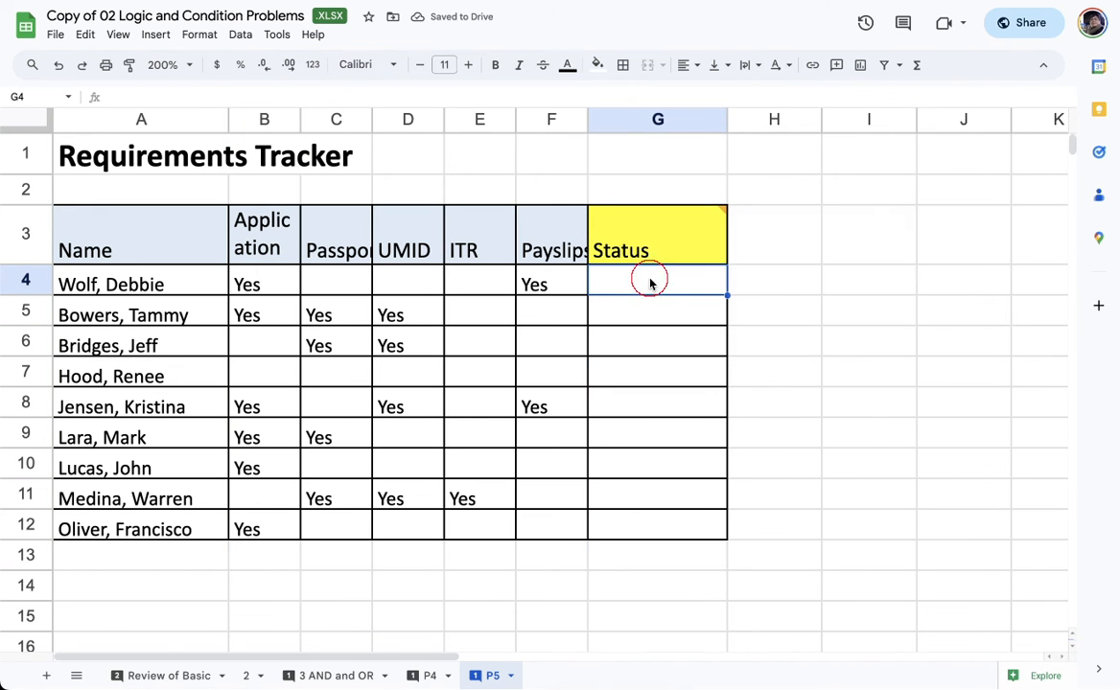
Start an IF formula in G4 with a nested AND whose first condition is B4="Yes"
text(=IF()
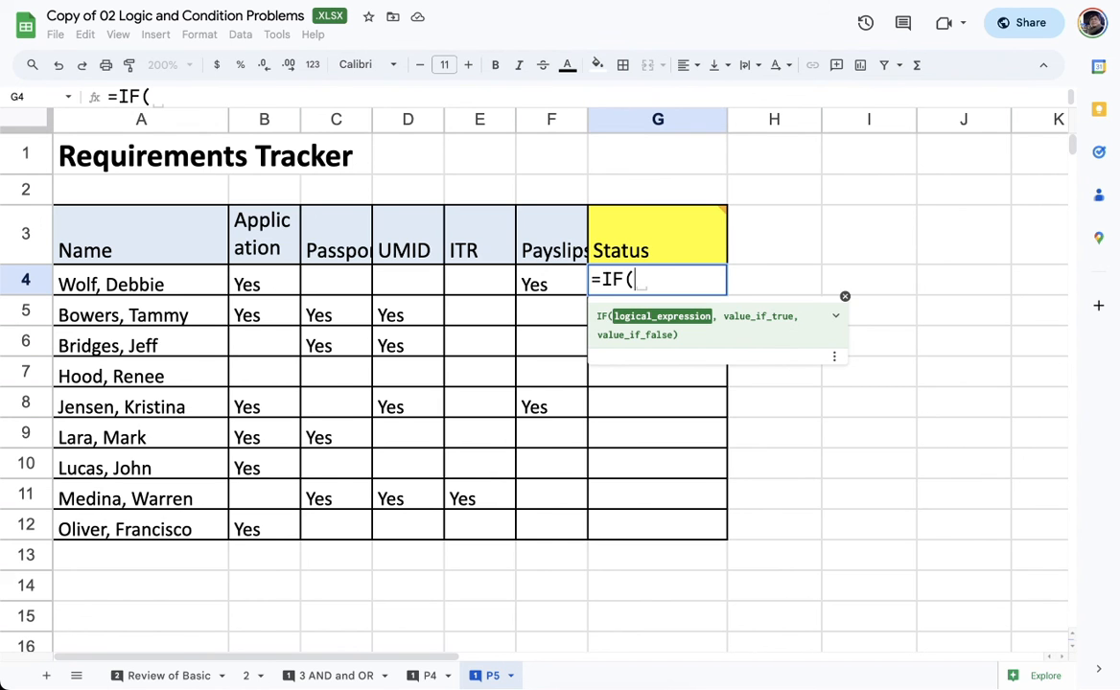
text(AND())
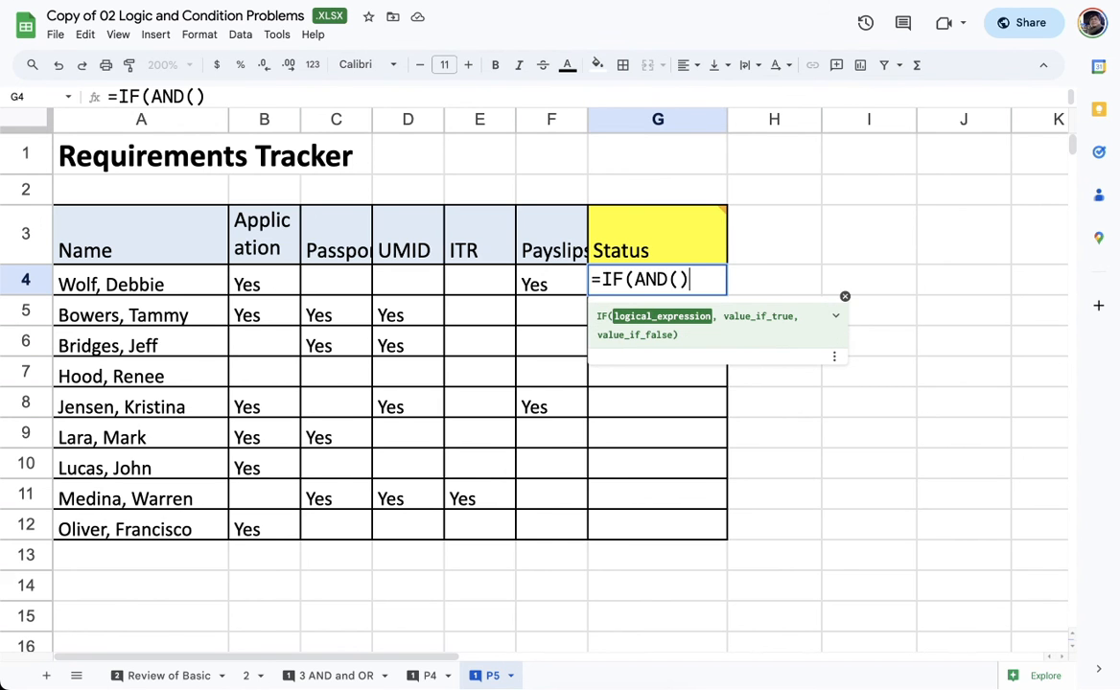
key(Left)
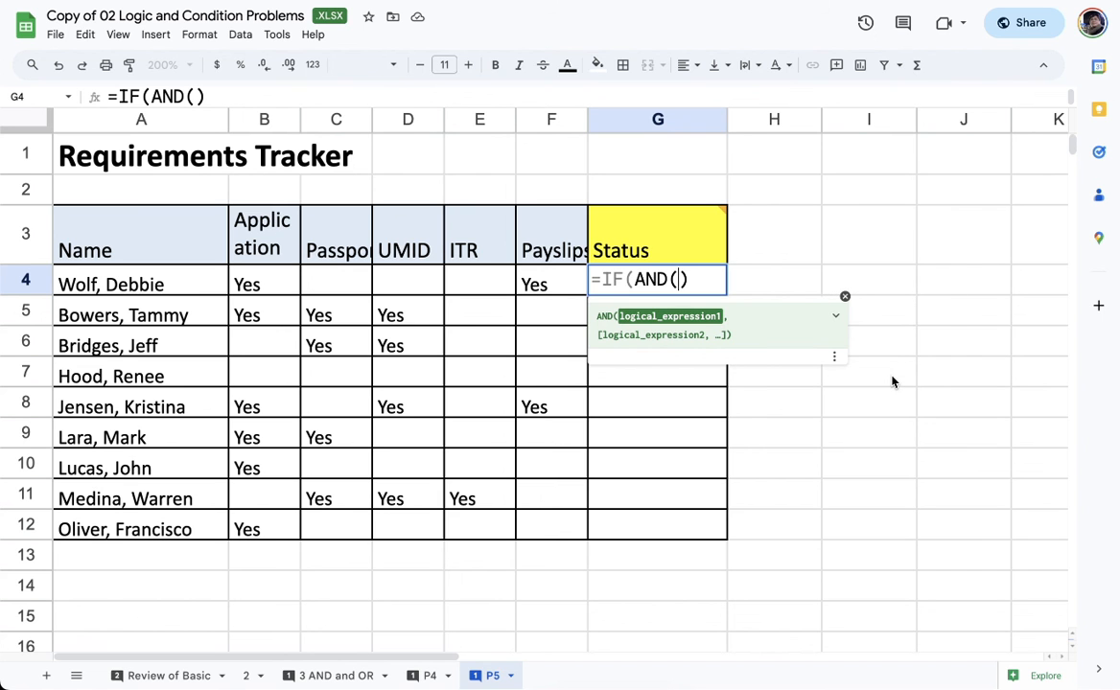
click(261, 286)
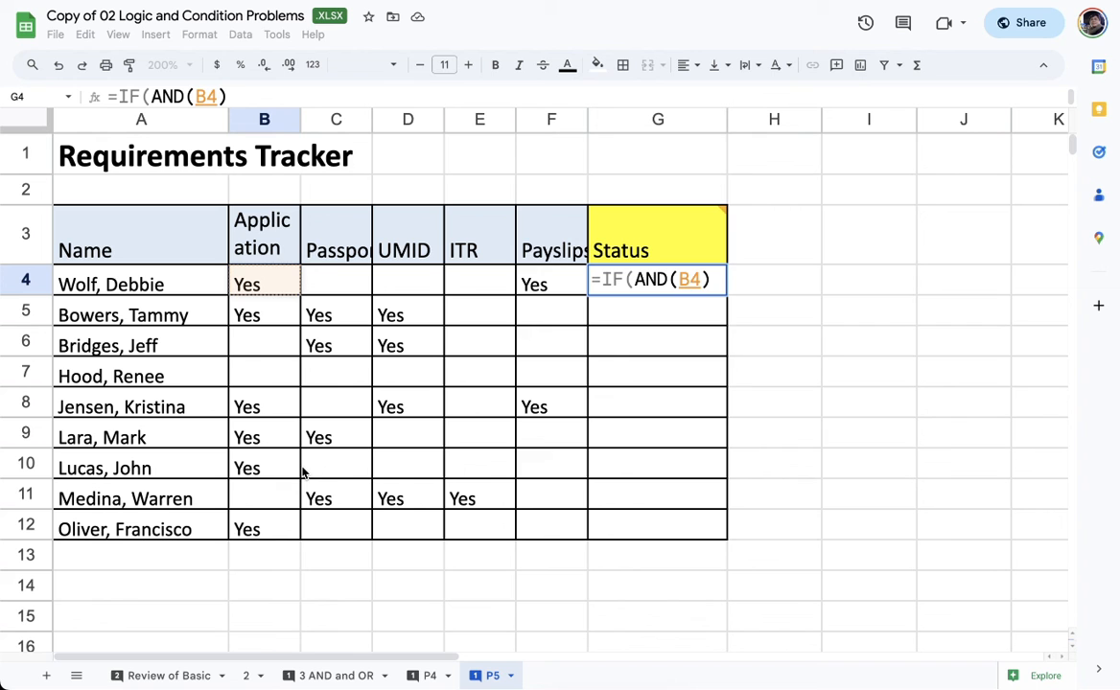
text(="Yes")
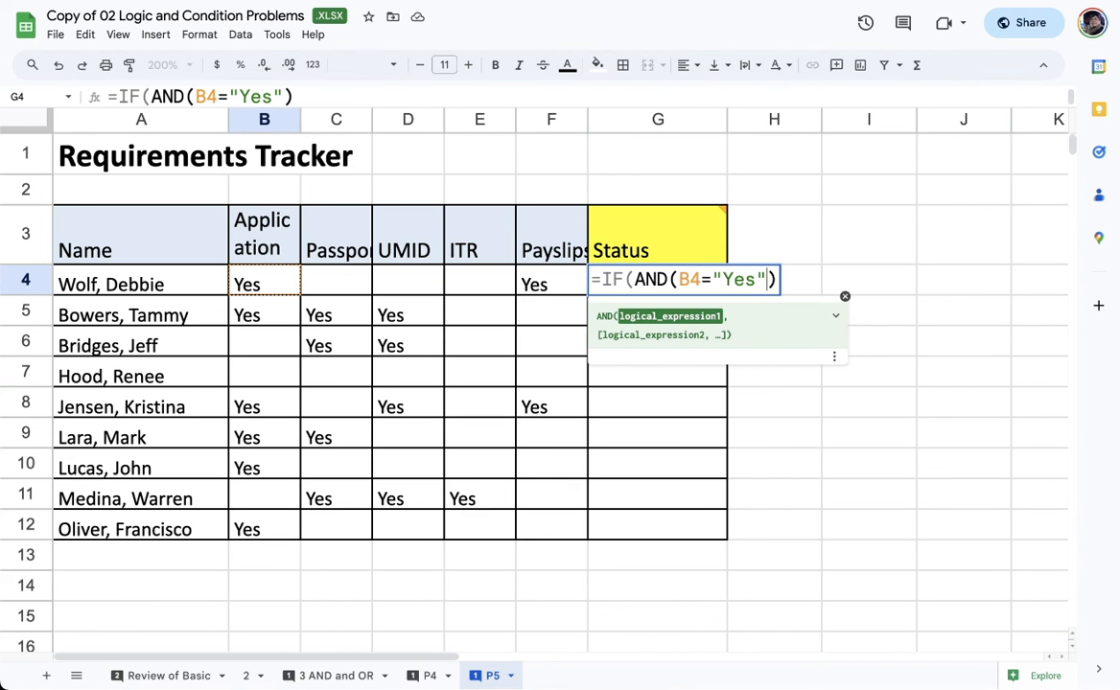
Add a nested OR as the second AND condition in G4, testing C4="Yes" or D4="Yes"
text(,)
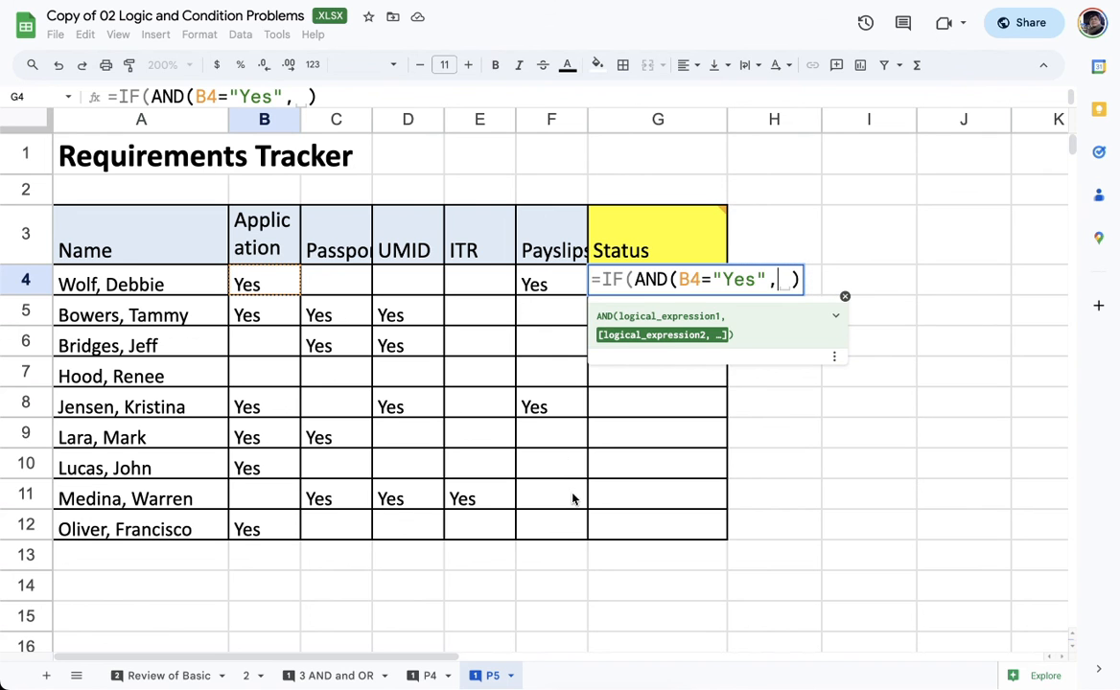
text(OT)
key(BackSpace)
text(R)
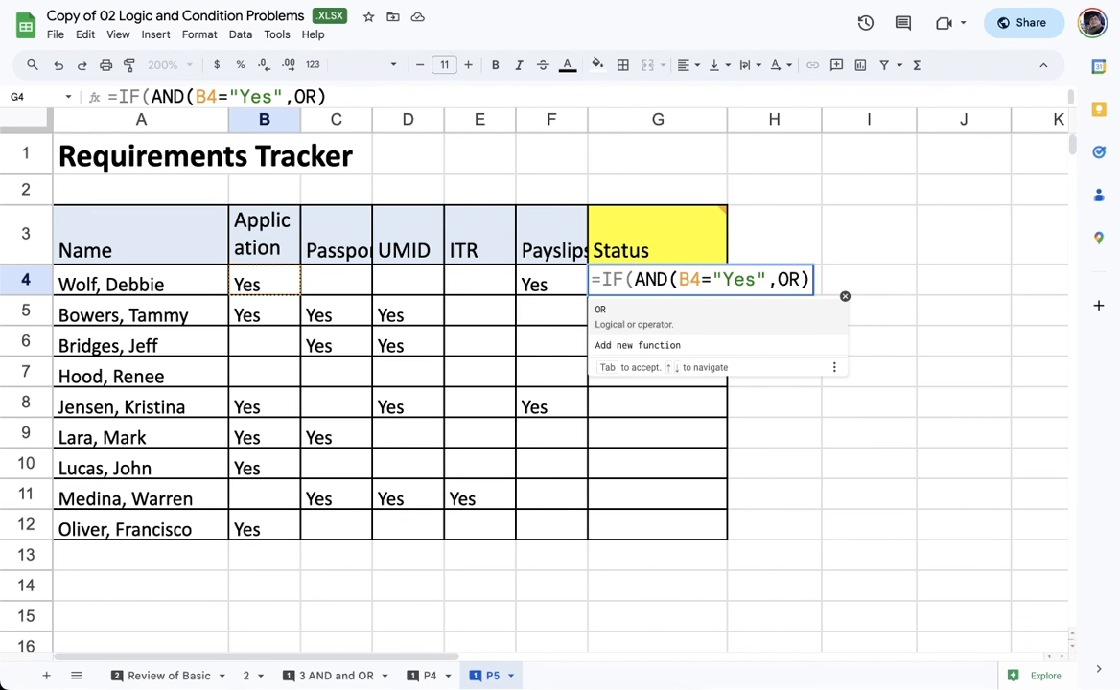
text(())
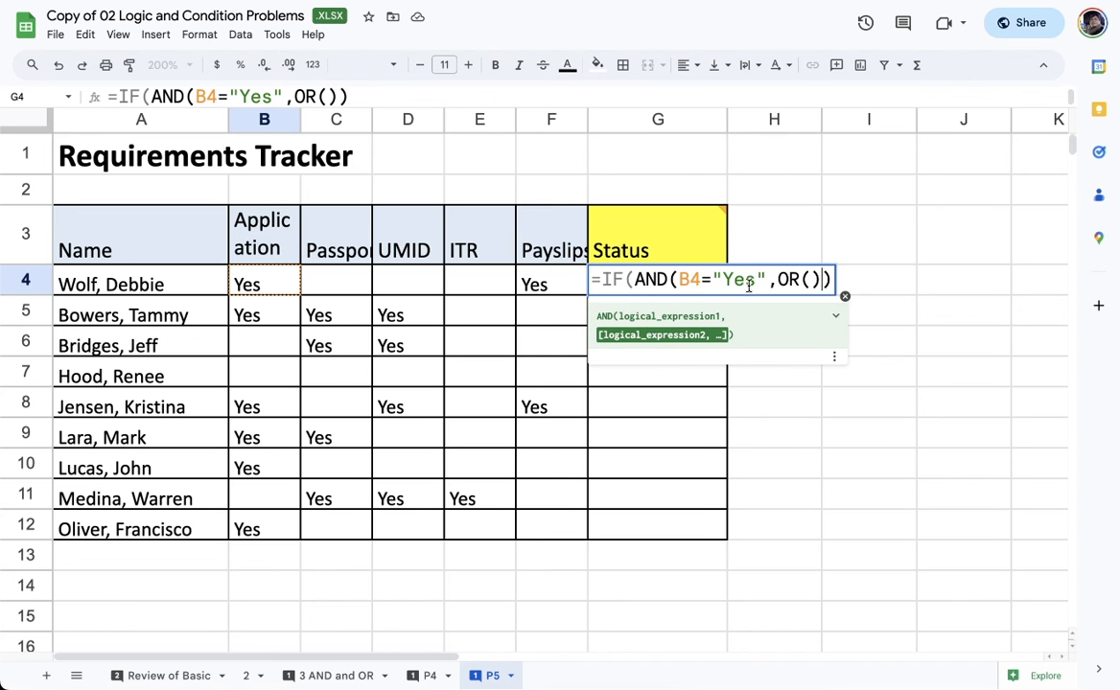
click(788, 279)
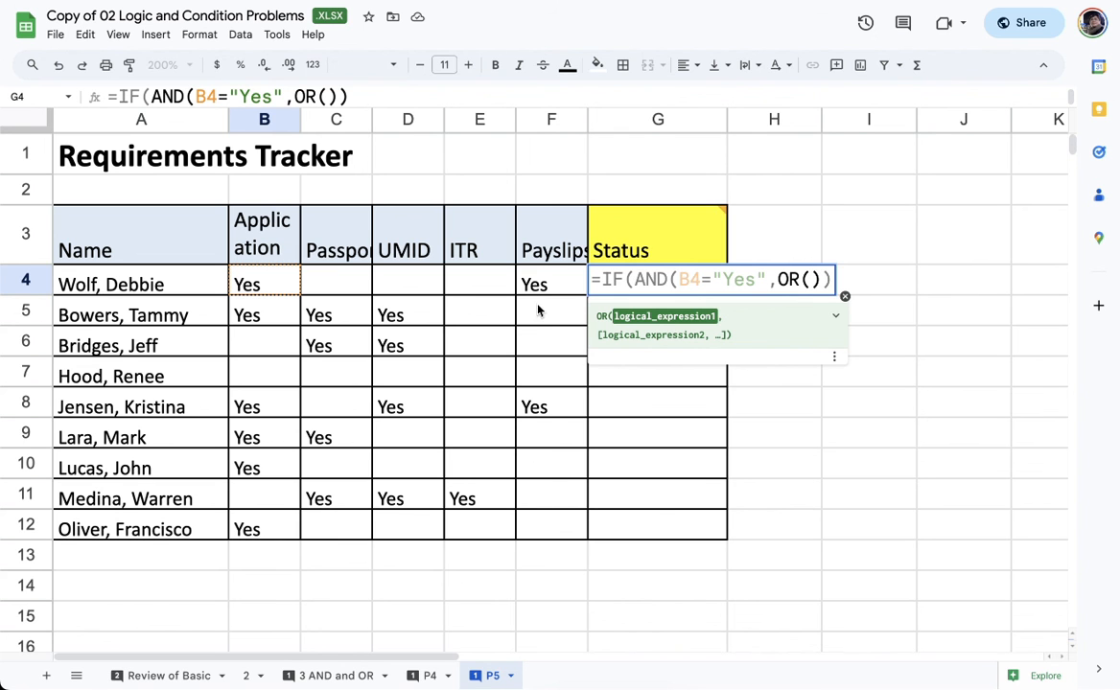
click(355, 286)
text(=")
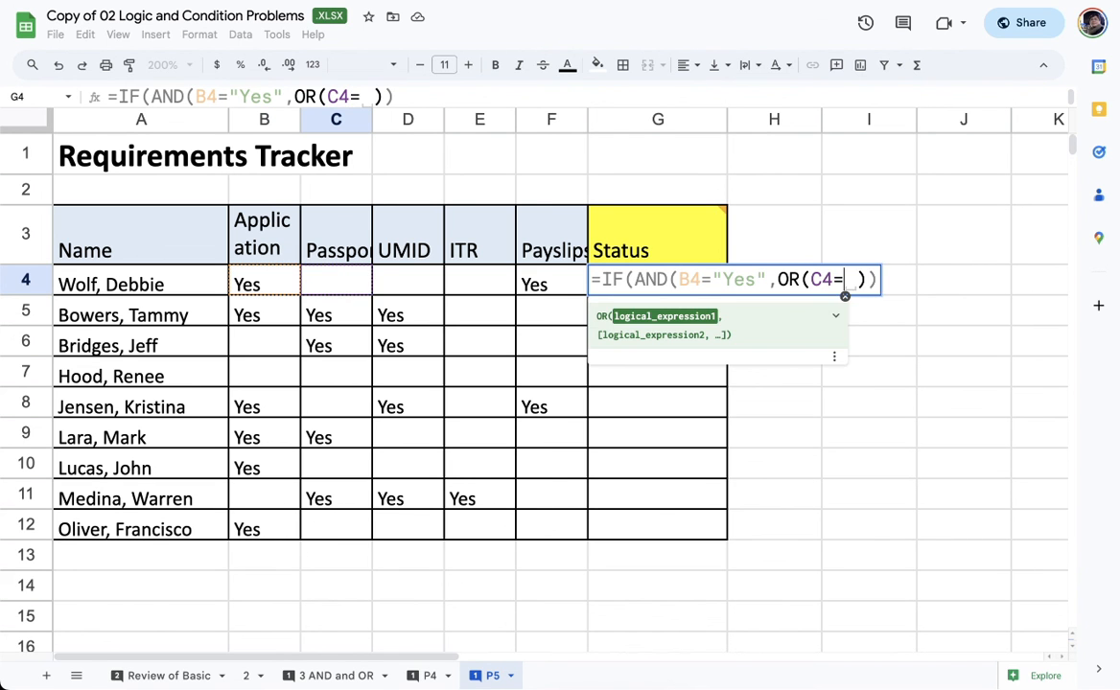
text(Yes",)
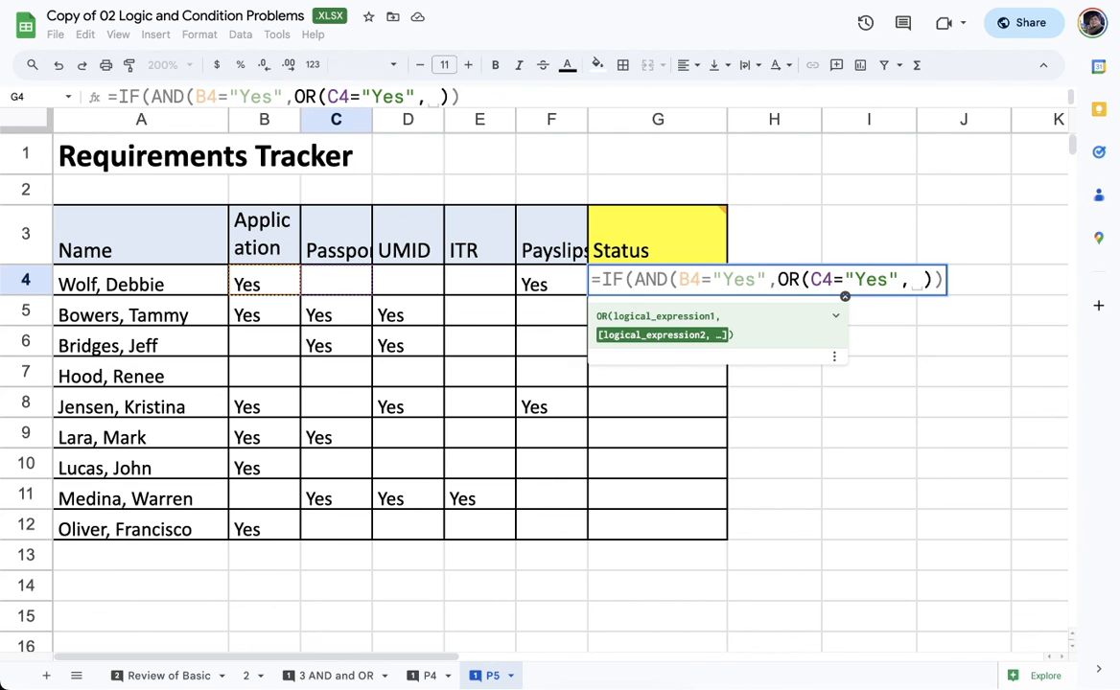
click(388, 282)
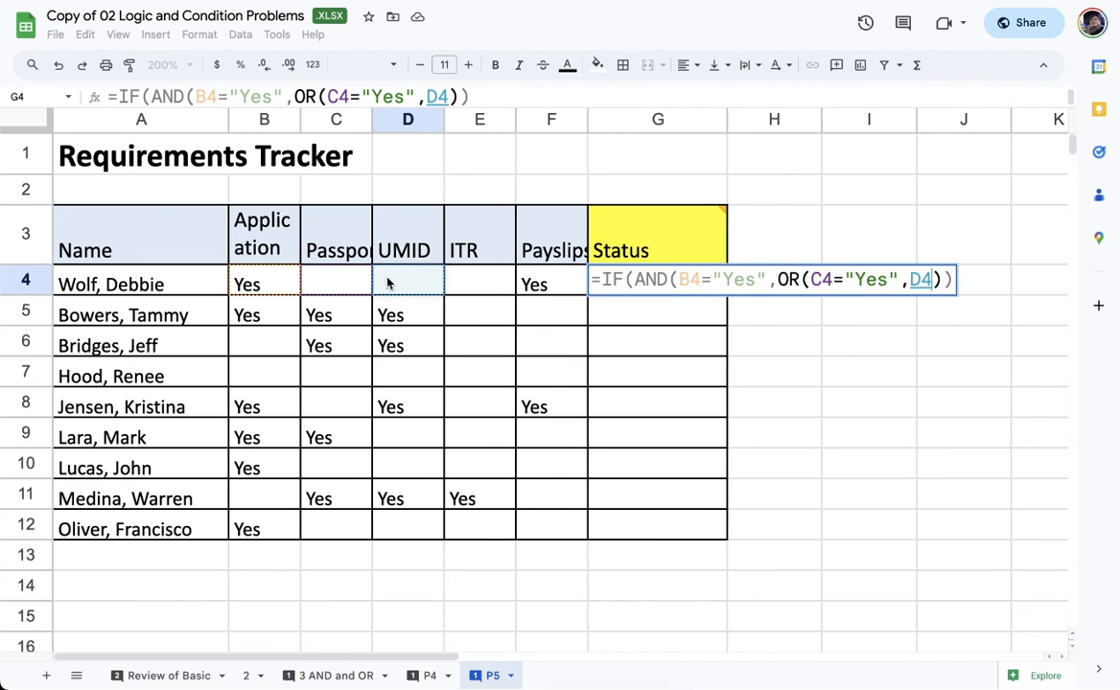
text(="Yes")
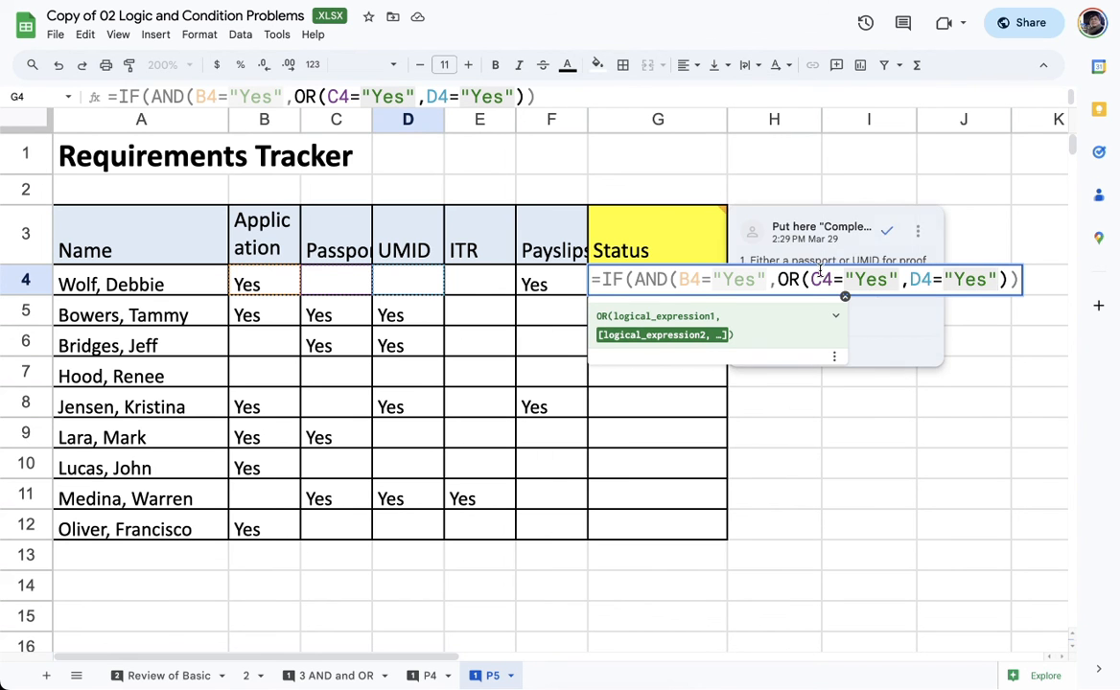
drag(811, 279, 1032, 294)
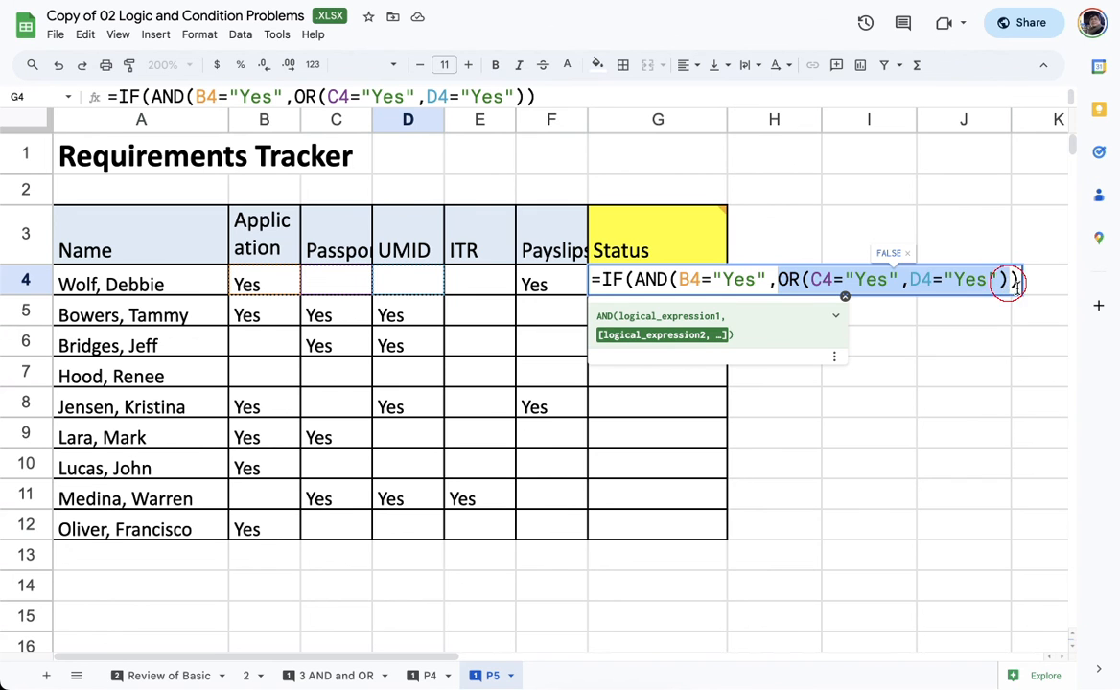
Add another nested OR as the third AND condition in G4, testing E4="Yes" or F4="Yes"
click(1007, 280)
text(,)
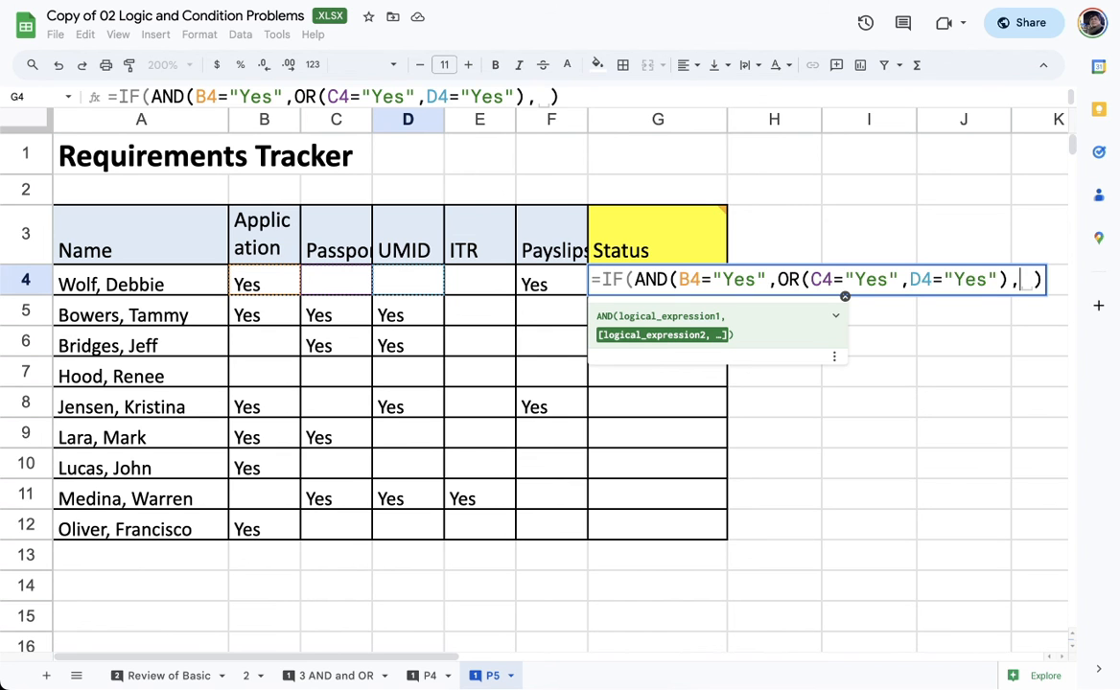
text(OR())
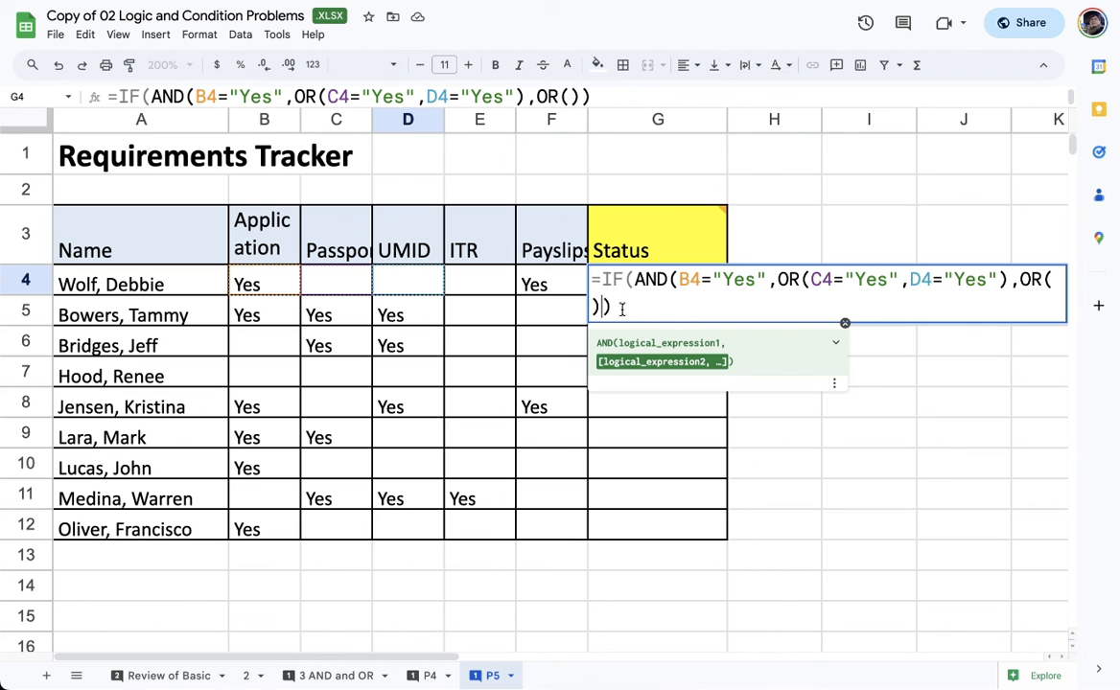
key(Left)
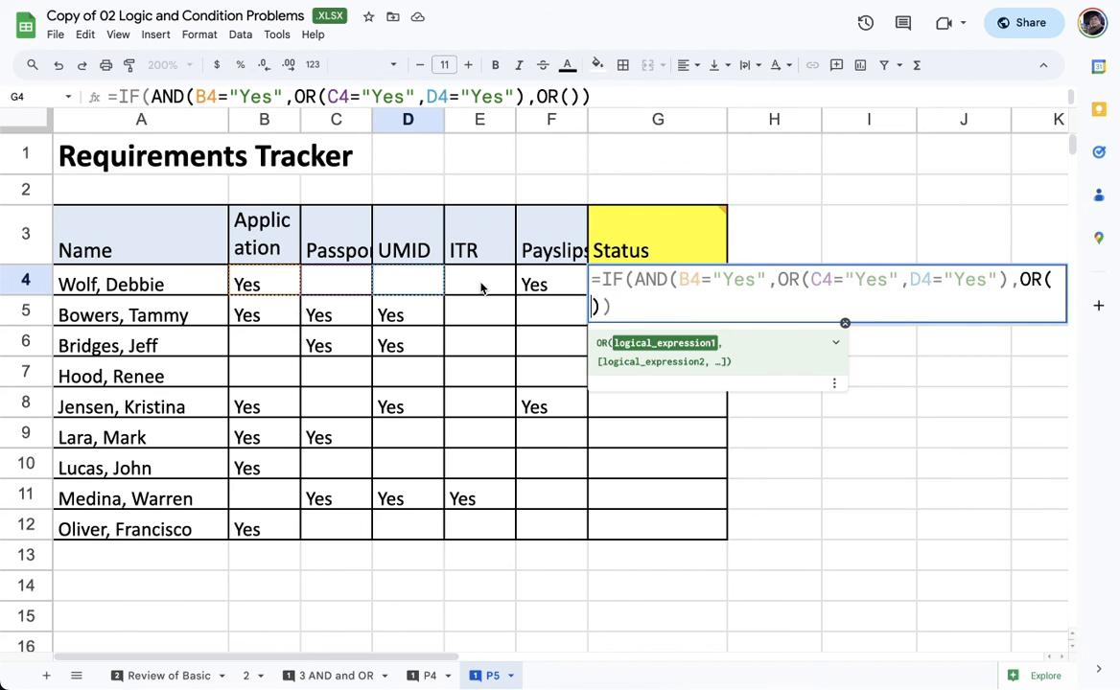
click(481, 286)
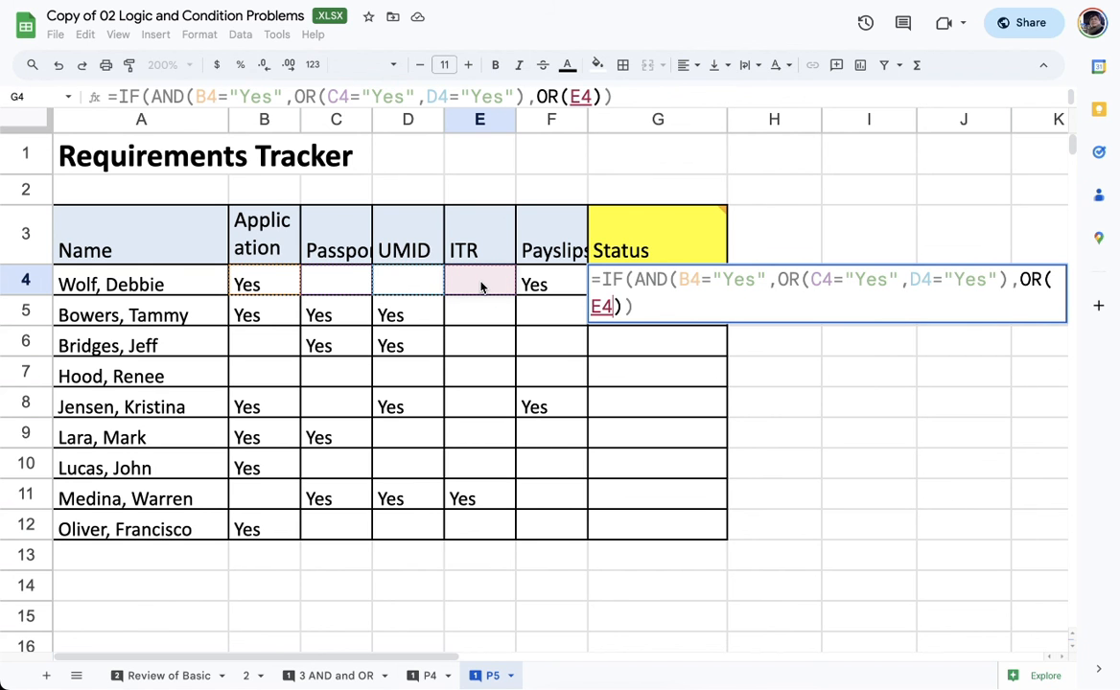
text(="Yes)
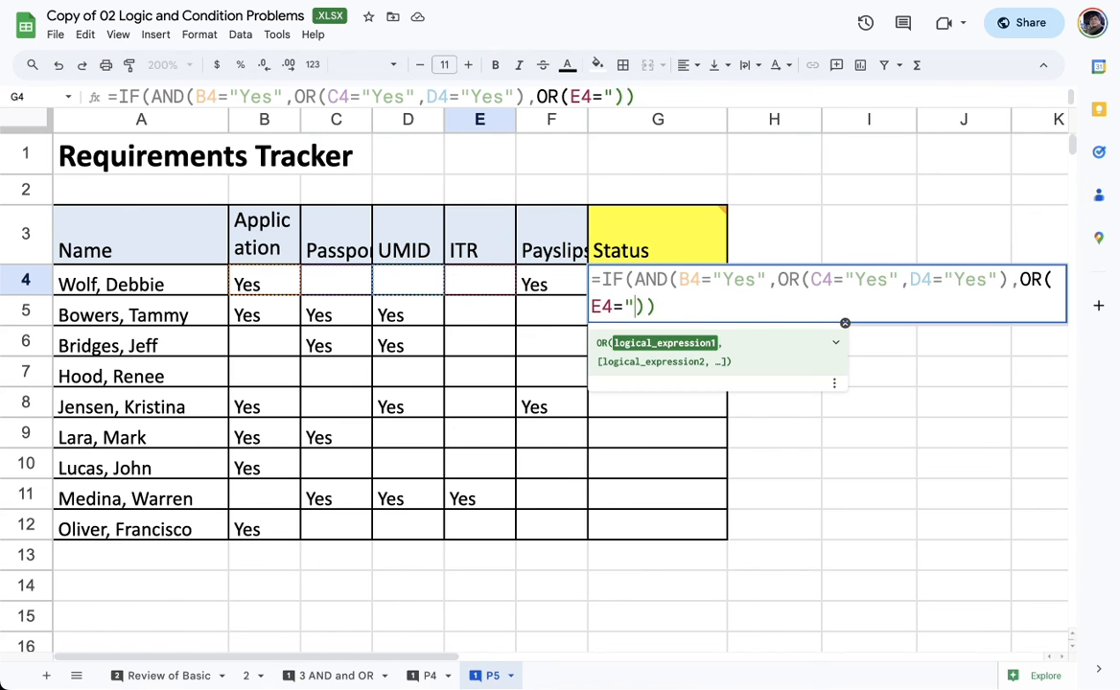
text(",)
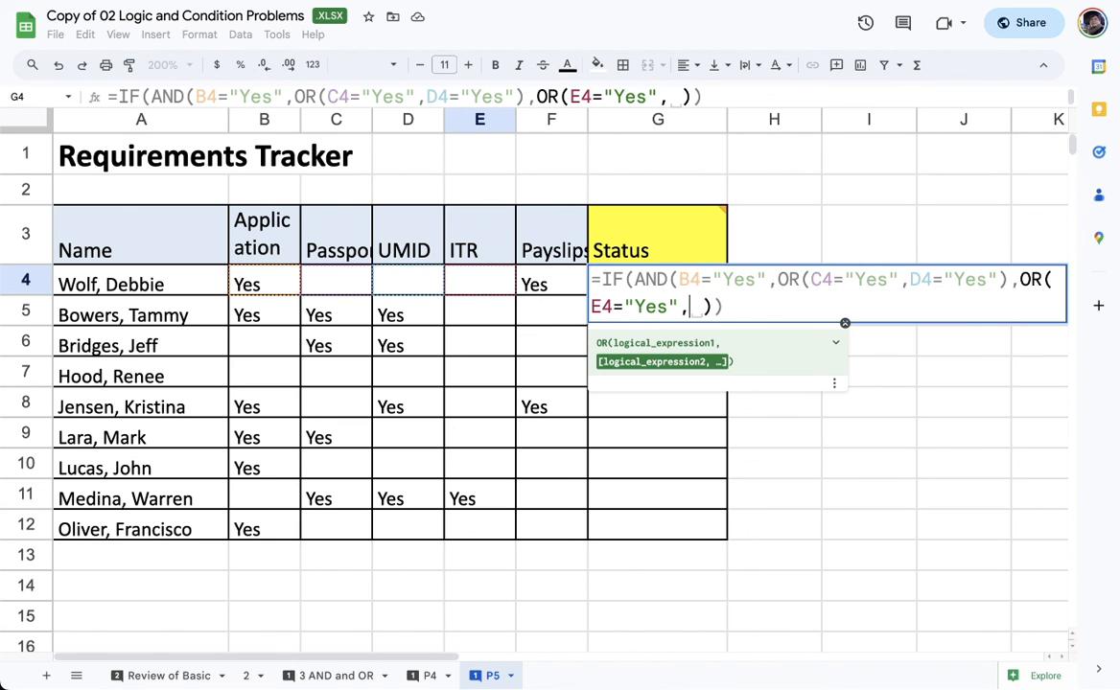
click(569, 287)
text(="Yes)
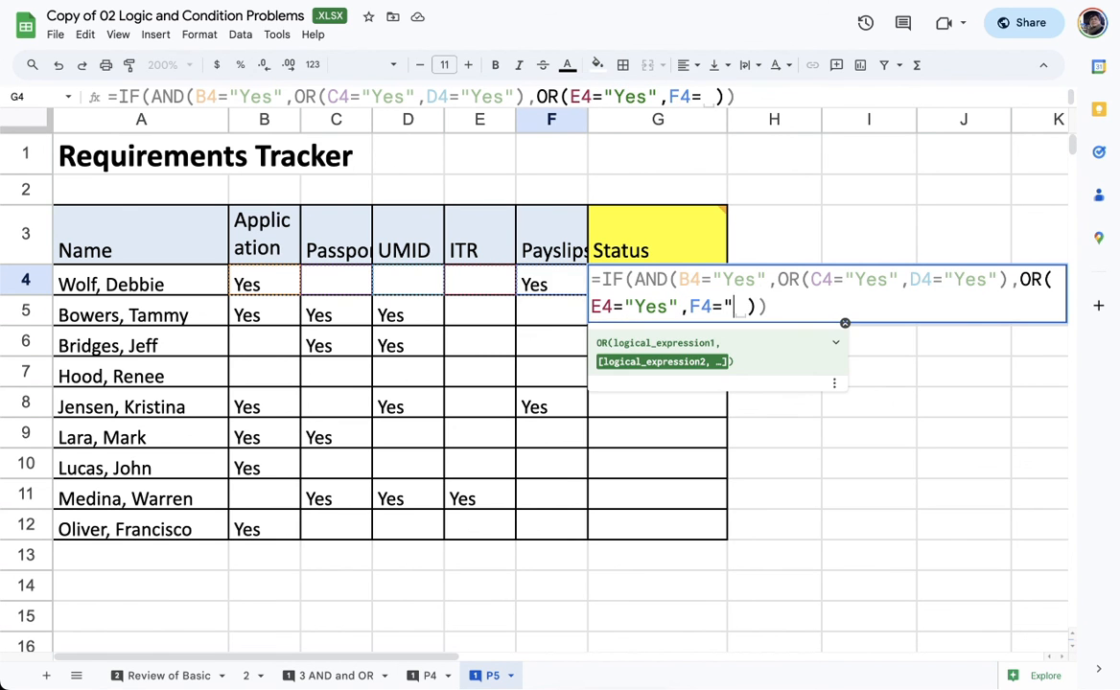
text(")
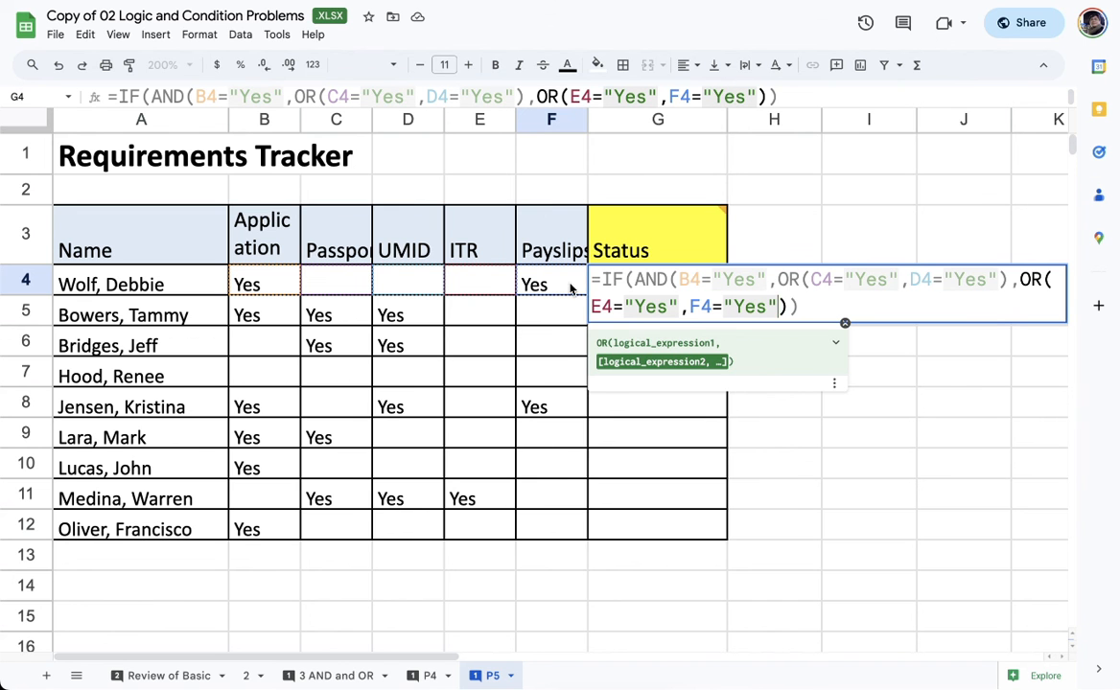
Place the cursor at the end of the formula in G4, after the closing parenthesis of the AND
click(1066, 658)
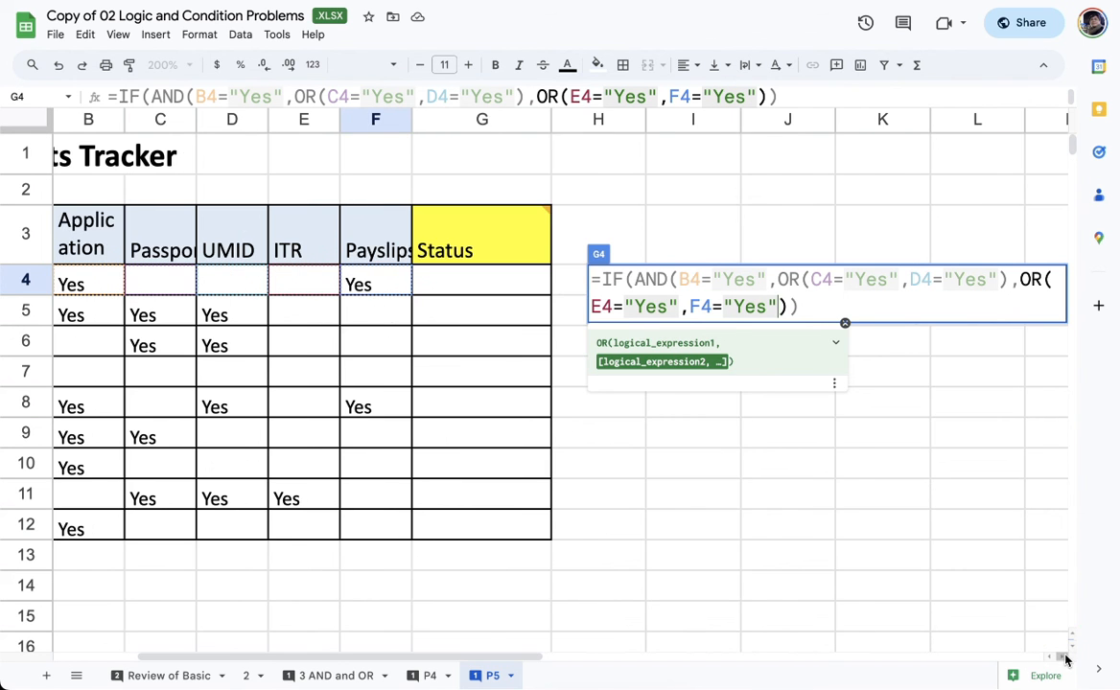
click(1066, 657)
click(800, 305)
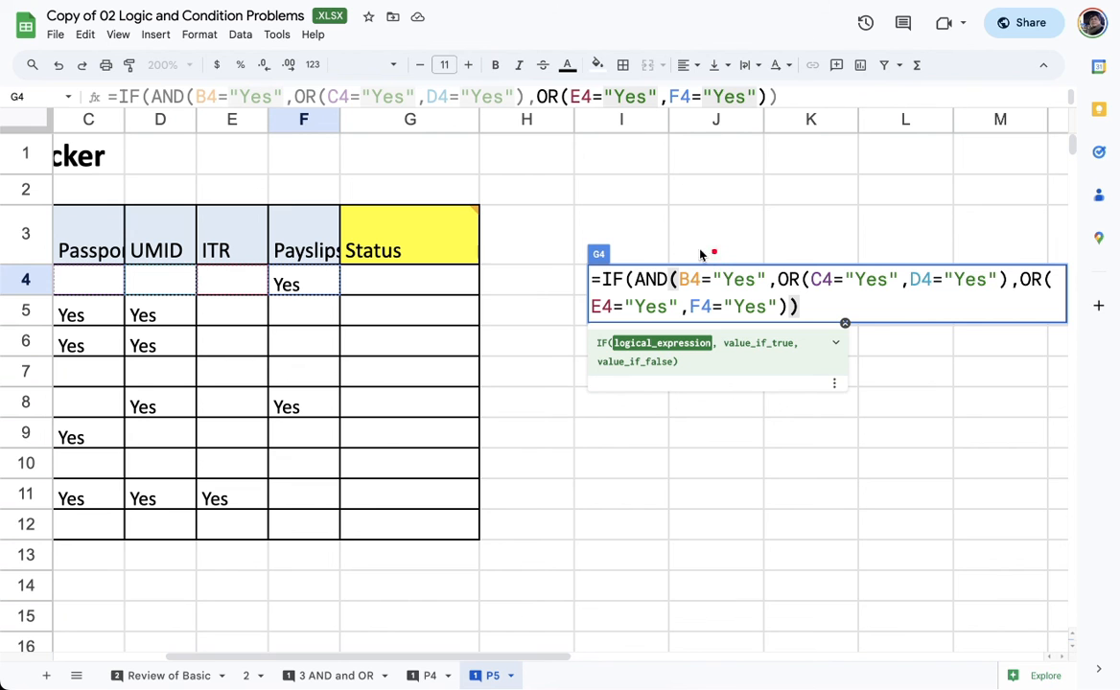
Examine the three conditions inside the AND in G4, including its two nested OR tests
drag(684, 254, 745, 261)
drag(723, 219, 723, 244)
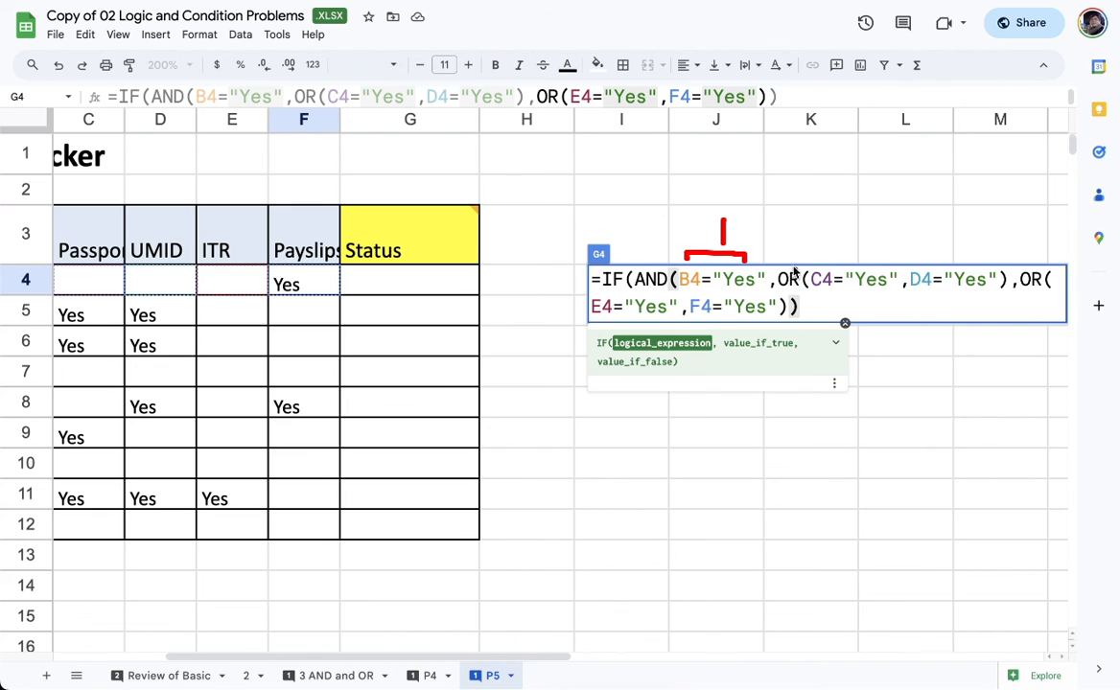
drag(791, 260, 986, 265)
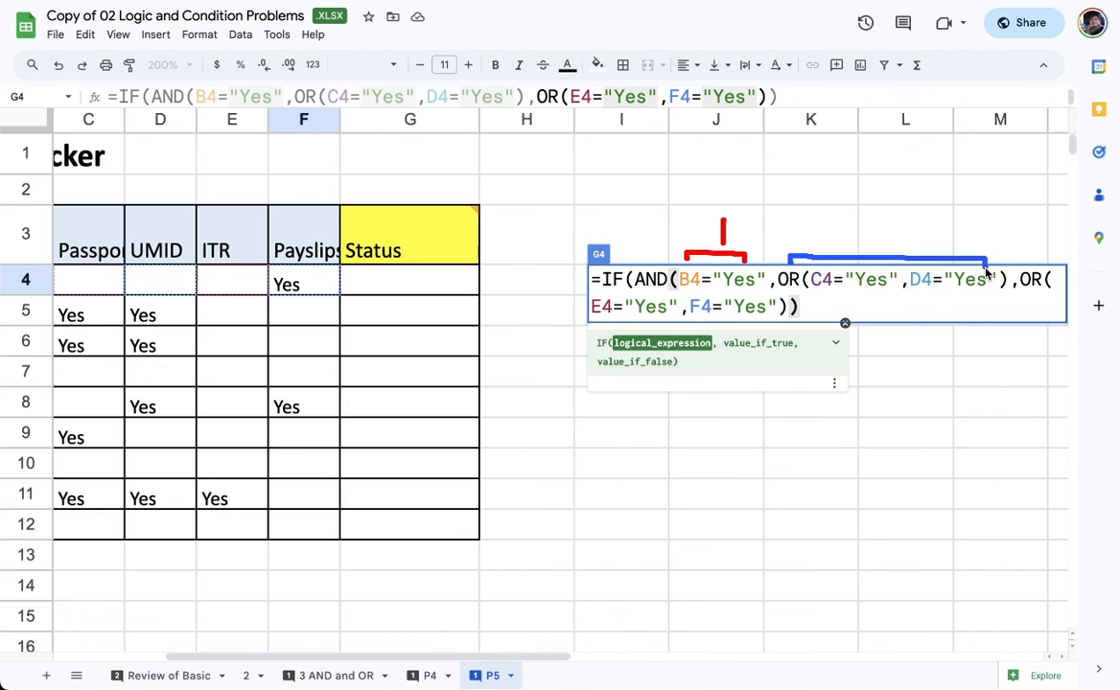
drag(880, 225, 909, 237)
drag(604, 326, 782, 318)
mouse_move(706, 356)
mouse_down()
mouse_move(722, 355)
mouse_move(706, 374)
mouse_up()
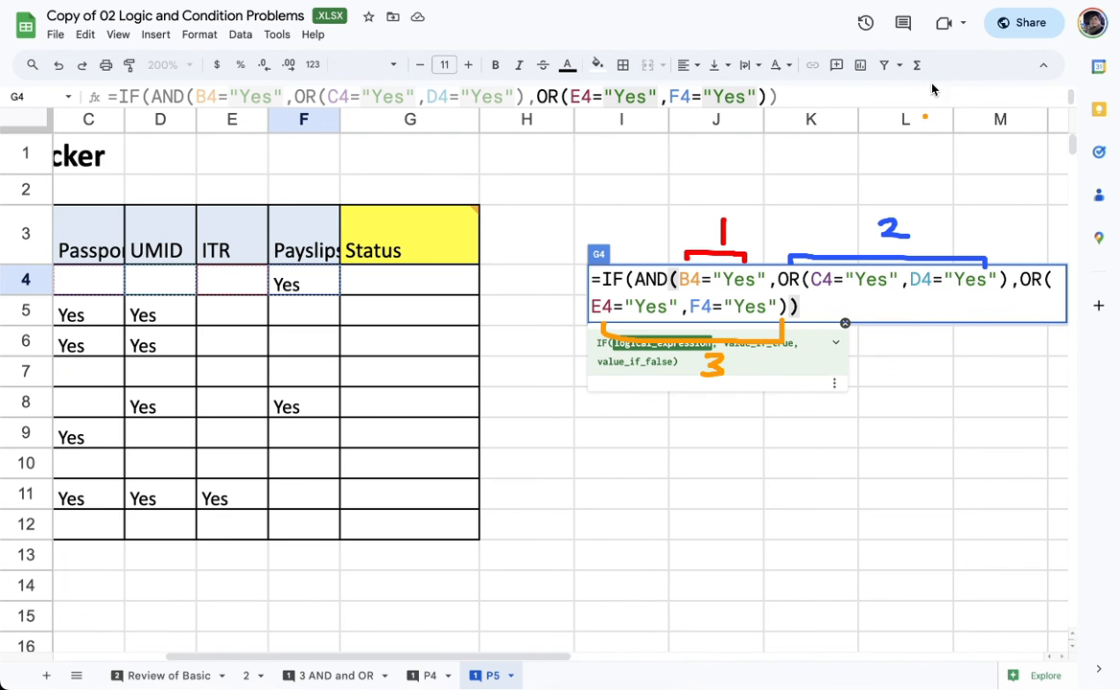
drag(710, 185, 738, 184)
drag(874, 192, 910, 181)
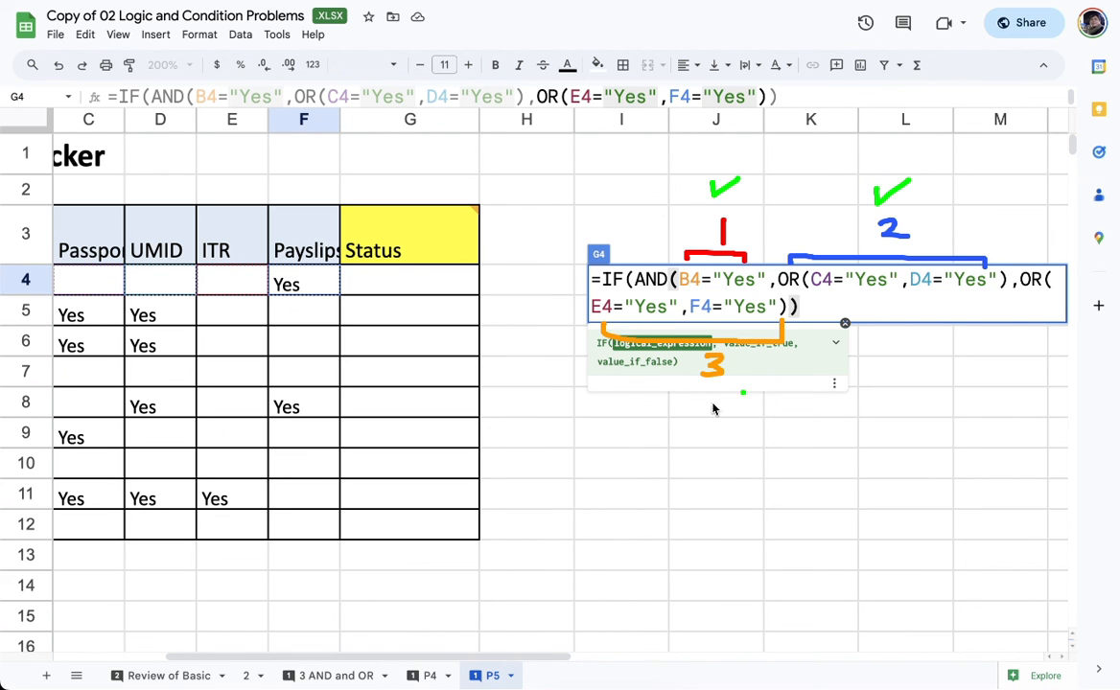
drag(694, 416, 740, 384)
mouse_move(635, 284)
mouse_down()
mouse_move(671, 278)
mouse_move(635, 267)
mouse_move(631, 286)
mouse_move(666, 290)
mouse_move(674, 278)
mouse_up()
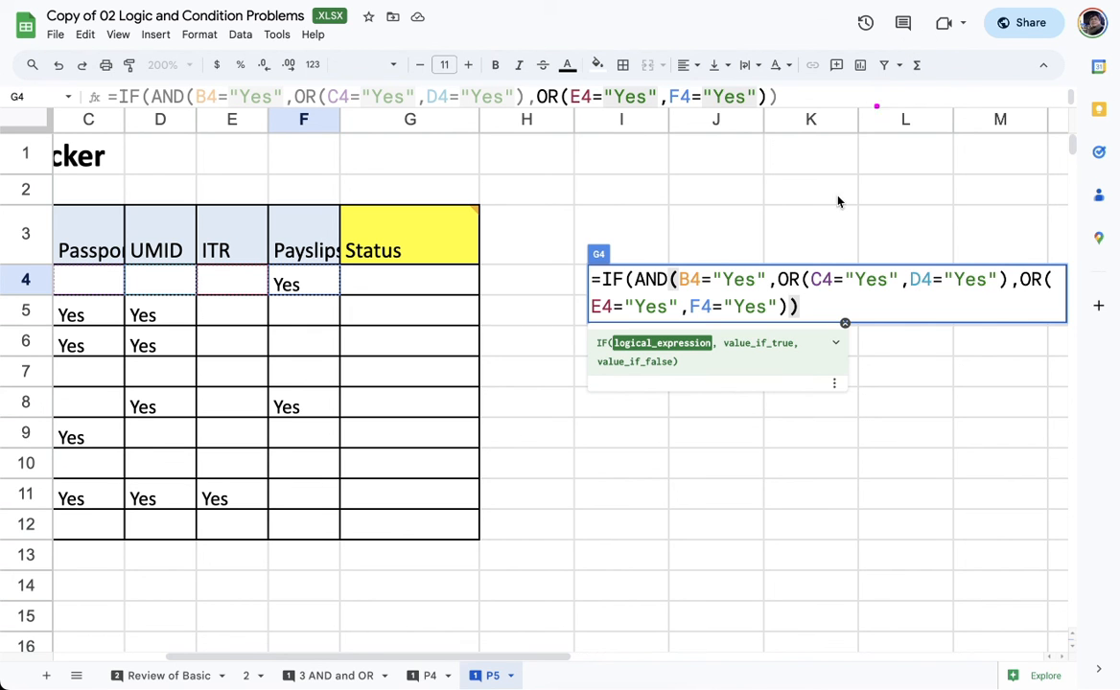
mouse_move(782, 253)
mouse_down()
mouse_move(865, 297)
mouse_move(922, 300)
mouse_move(1009, 276)
mouse_move(794, 259)
mouse_up()
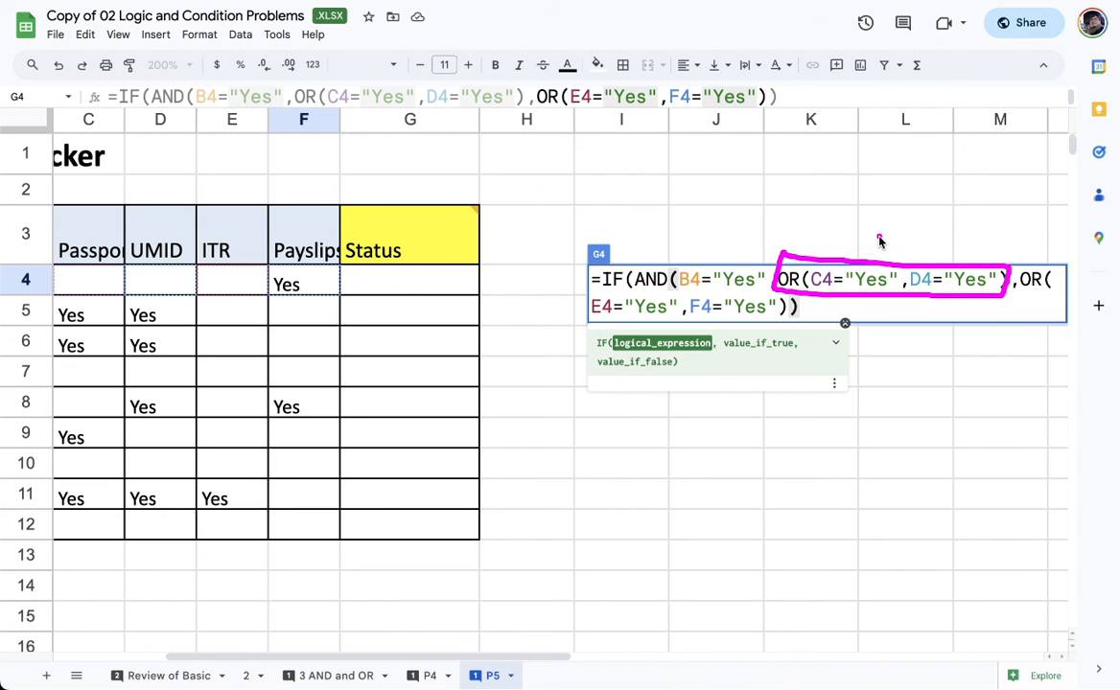
mouse_move(1069, 260)
mouse_down()
mouse_move(1022, 264)
mouse_move(1013, 293)
mouse_move(613, 295)
mouse_move(595, 311)
mouse_move(852, 332)
mouse_move(1042, 318)
mouse_move(1058, 276)
mouse_up()
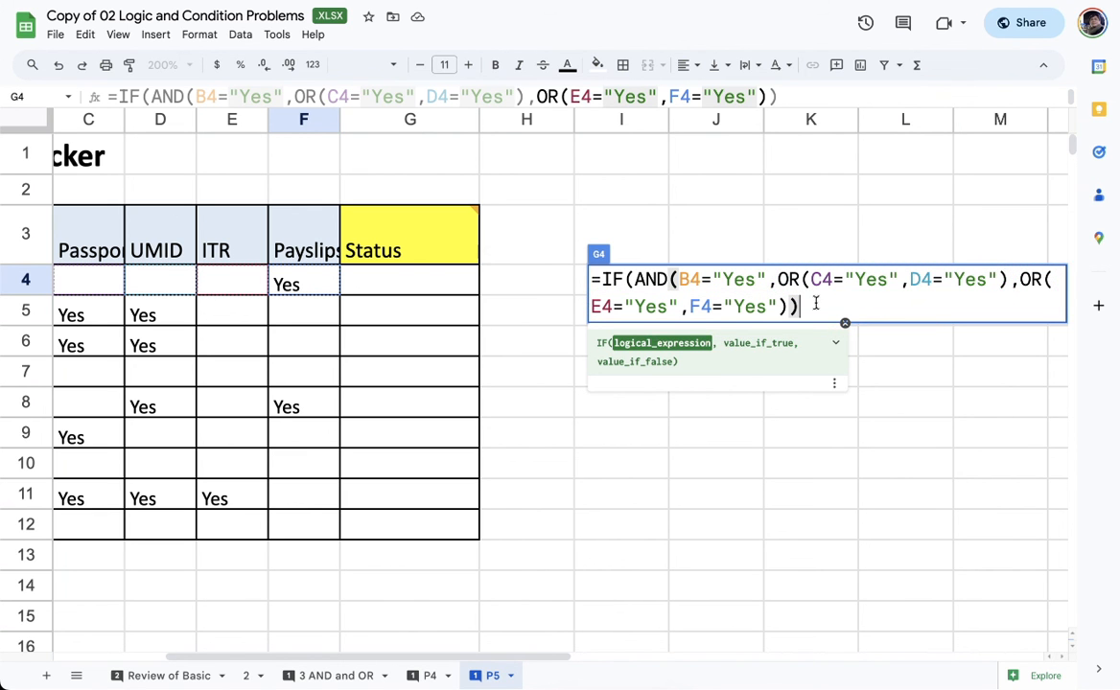
Add "Complete" as the value if true in the G4 formula
text(,)
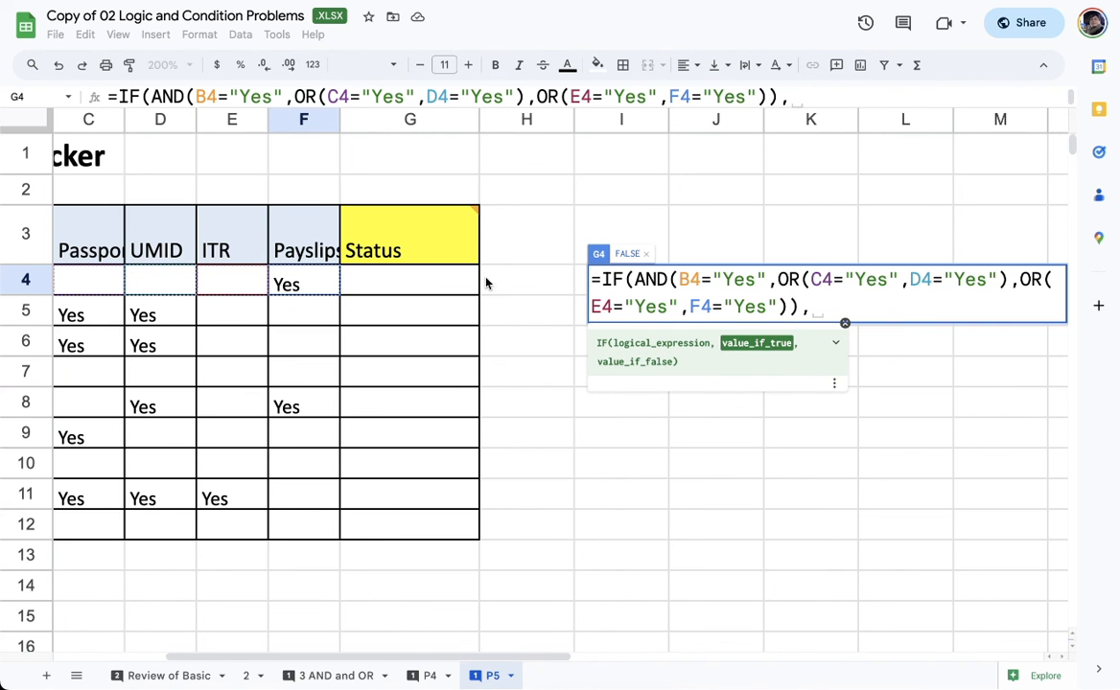
mouse_move(434, 236)
text(:)
key(BackSpace)
text("Complete",)
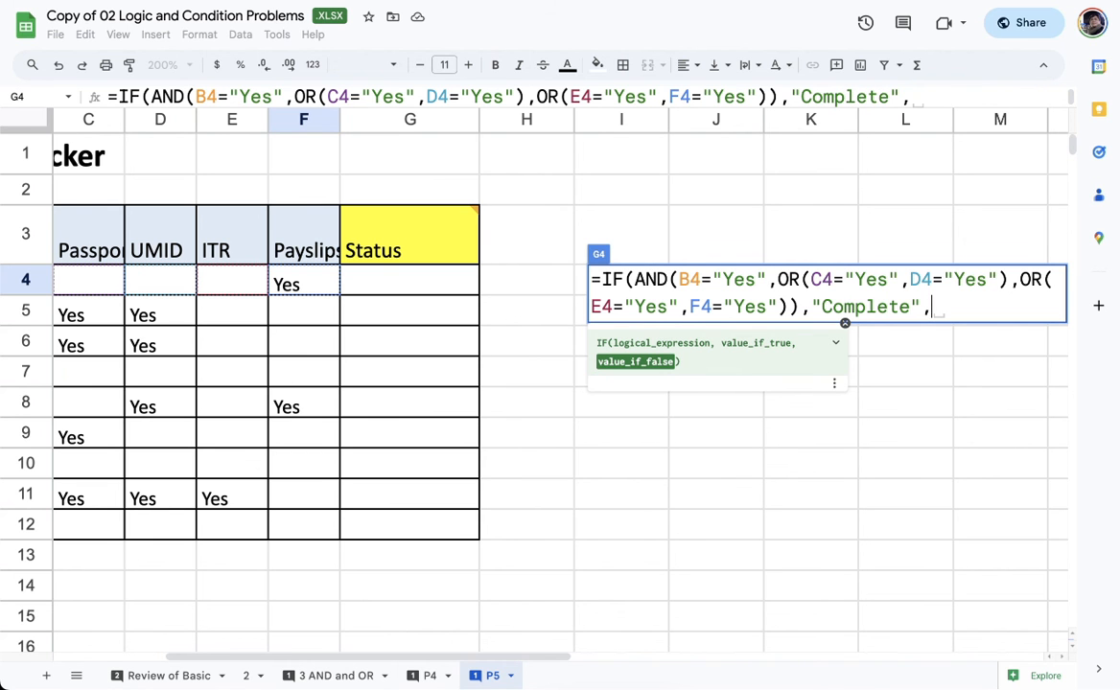
Finish the G4 formula with "Missing Requirements" as the value if false and enter it
text("Missing )
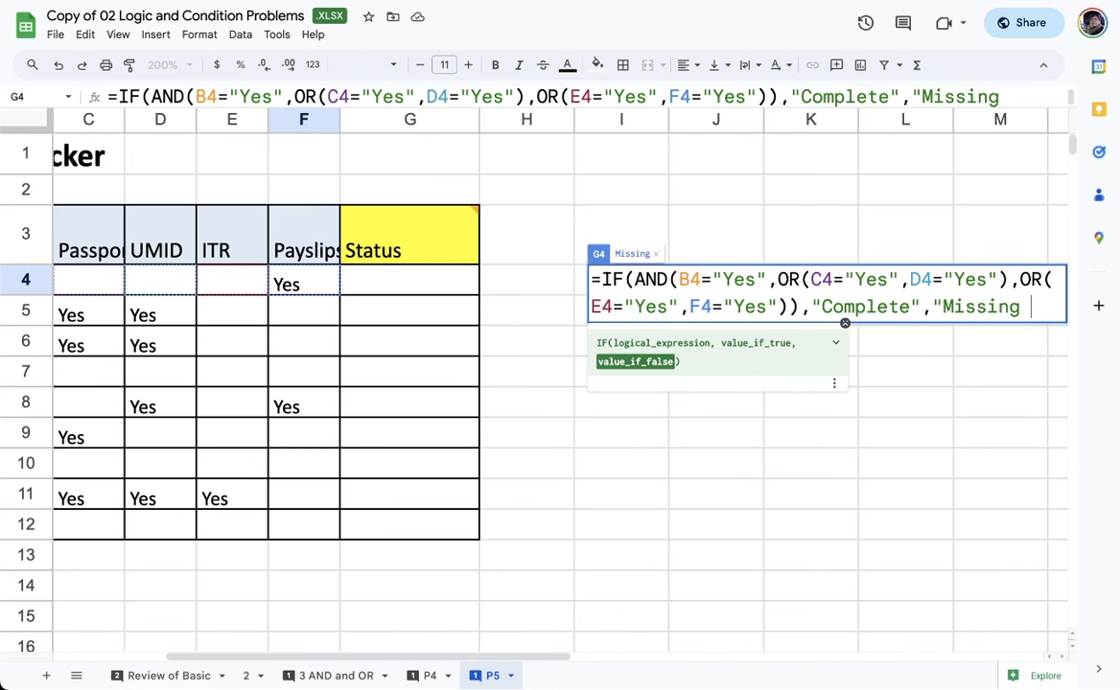
text(Requirem)
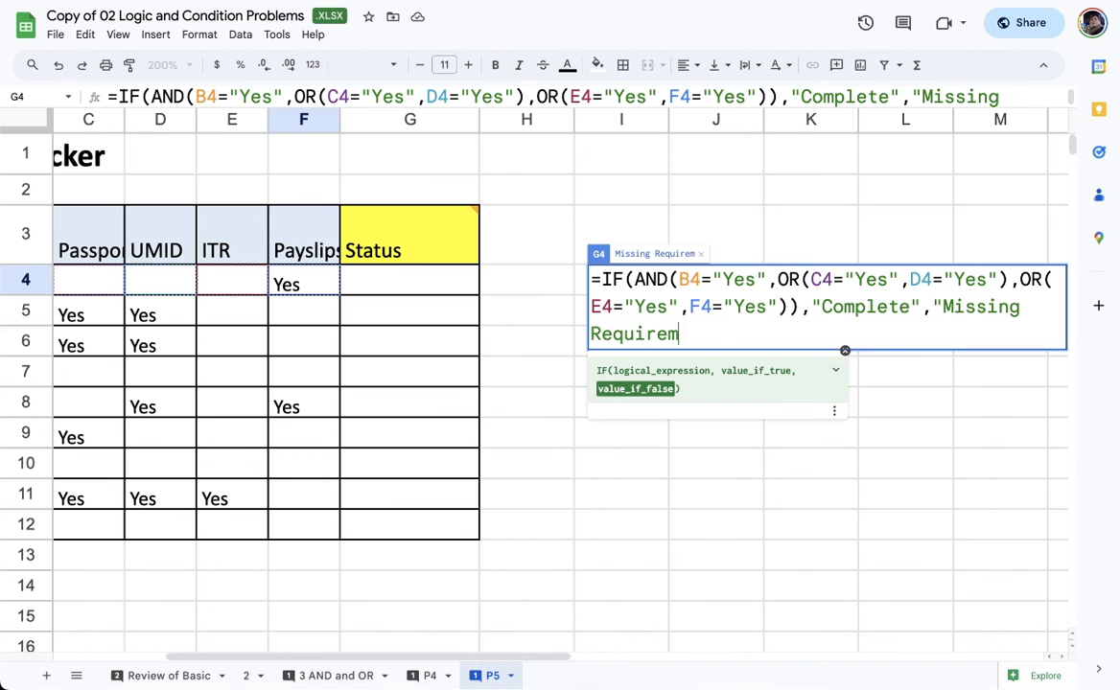
text(ents"))
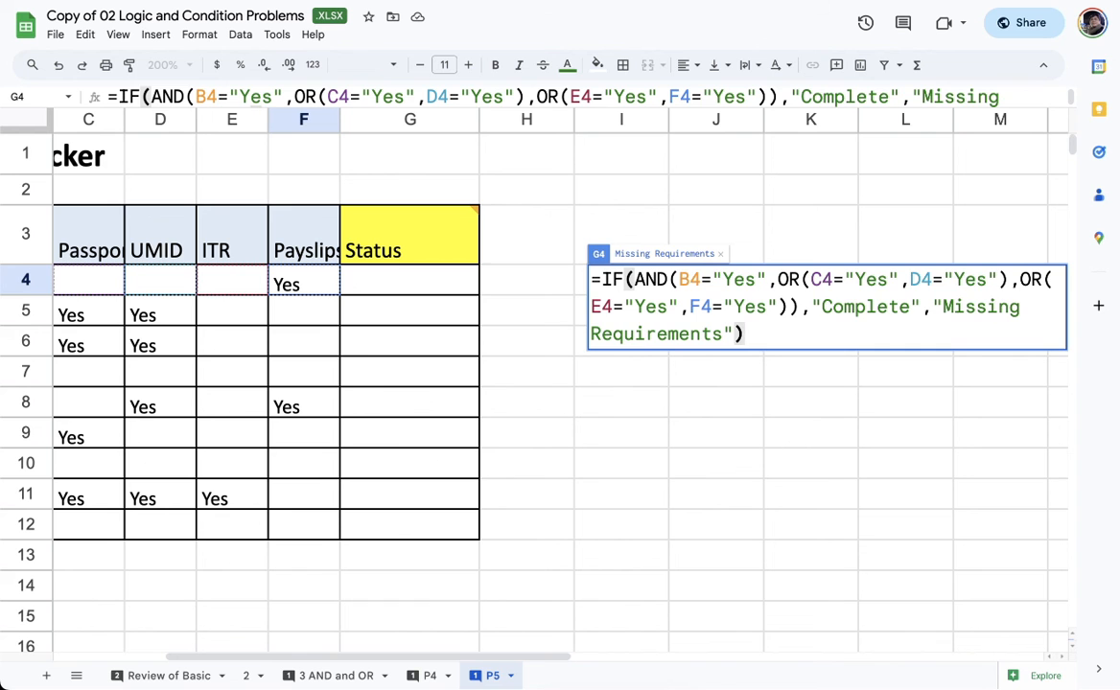
key(Return)
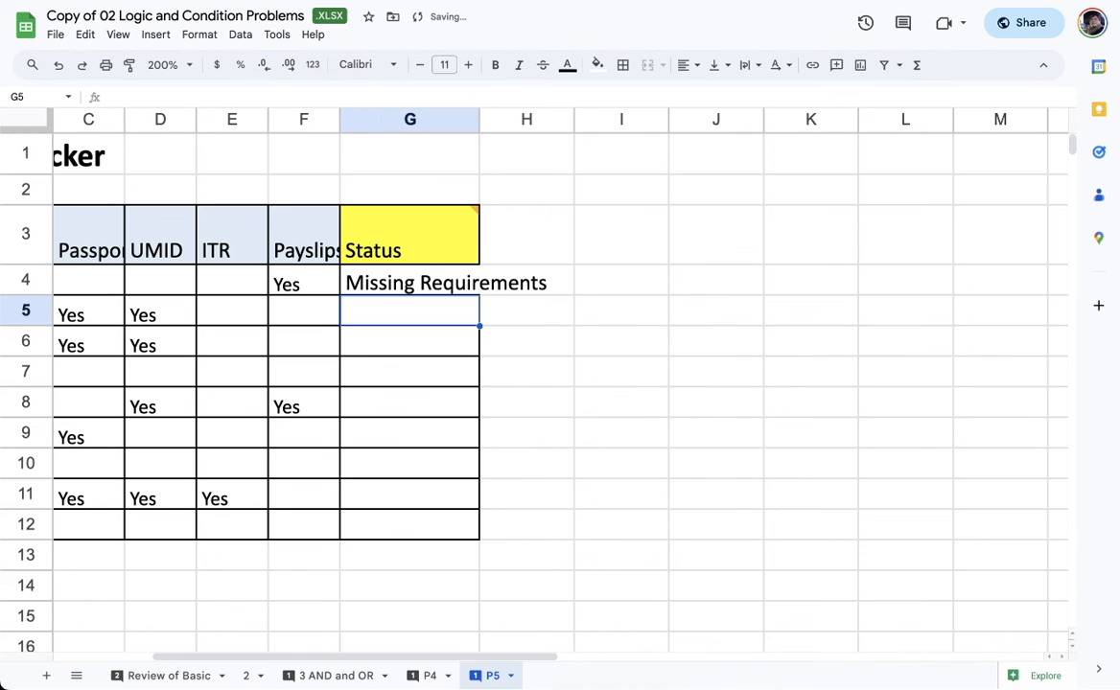
Fill the Status formula from G4 down through G12
click(462, 280)
drag(478, 295, 456, 528)
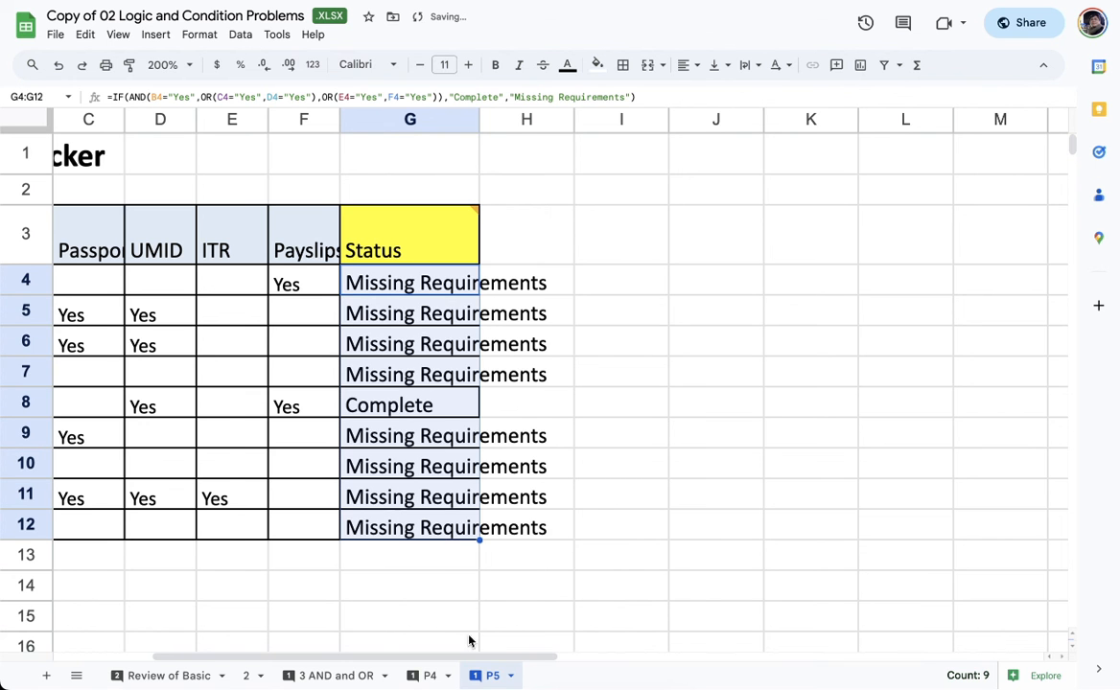
drag(498, 657, 429, 645)
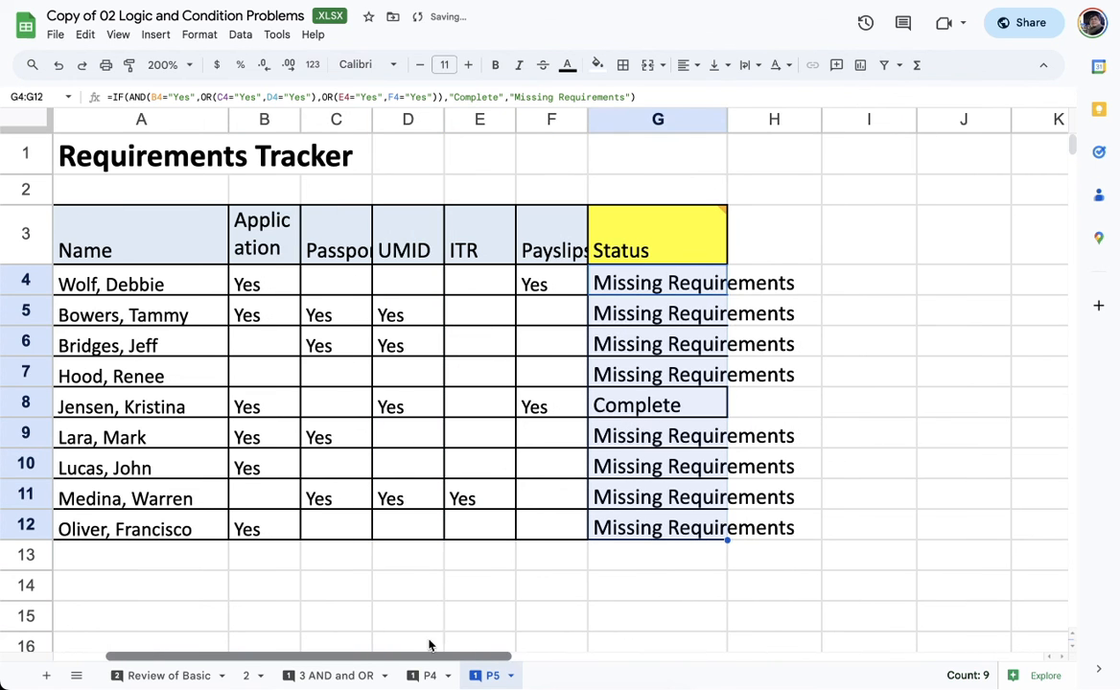
Check the Status results against the Application, Passport/UMID and ITR/Payslips entries in rows 5, 6, 8, 10, 11 and 12
click(265, 396)
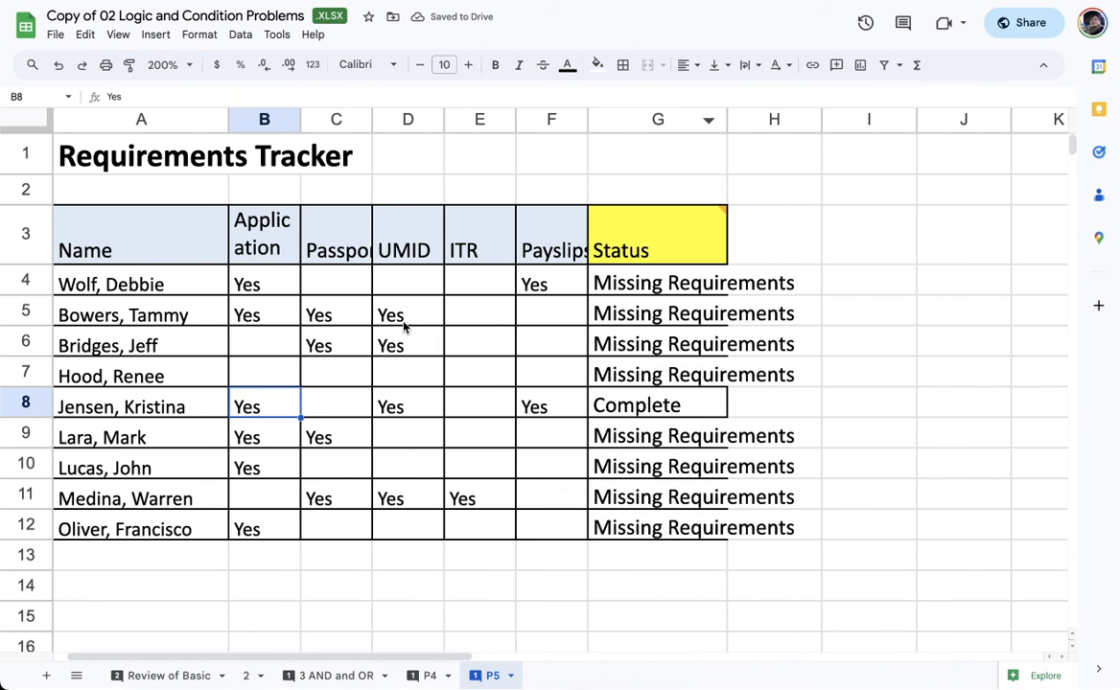
drag(341, 404, 393, 412)
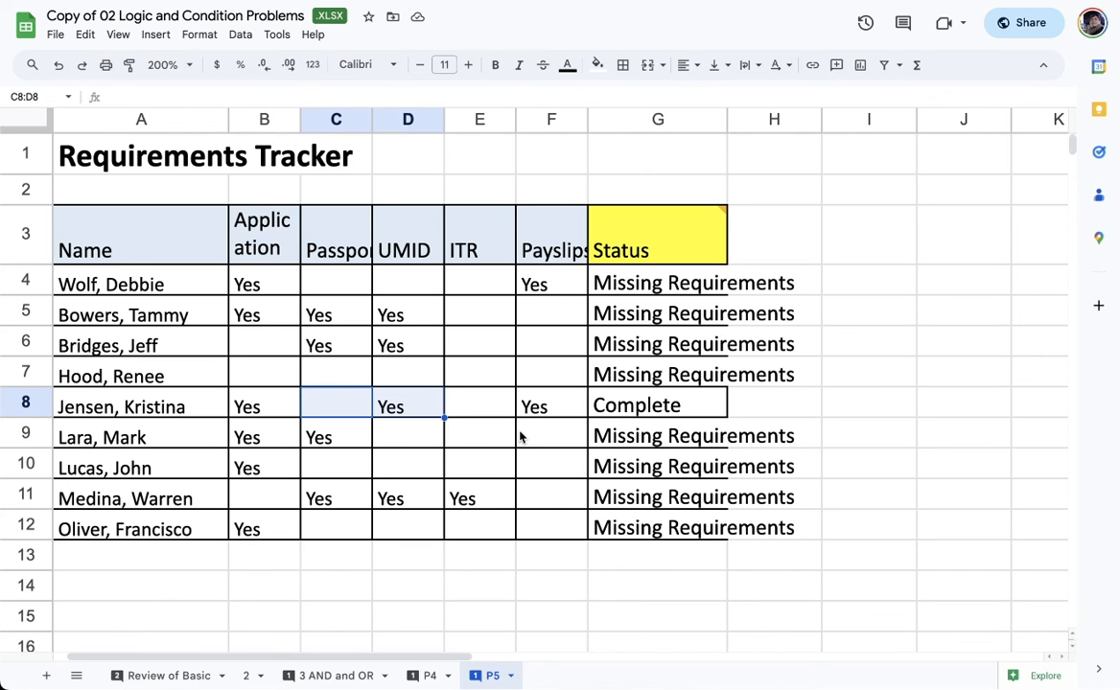
drag(493, 412, 534, 412)
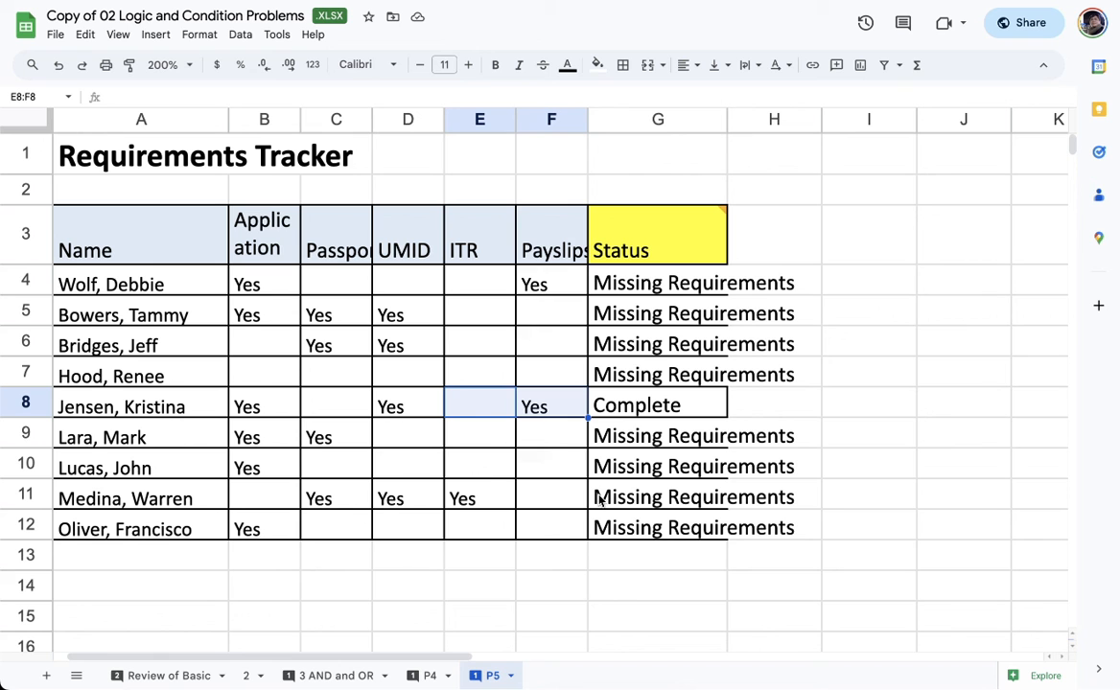
drag(471, 314, 550, 314)
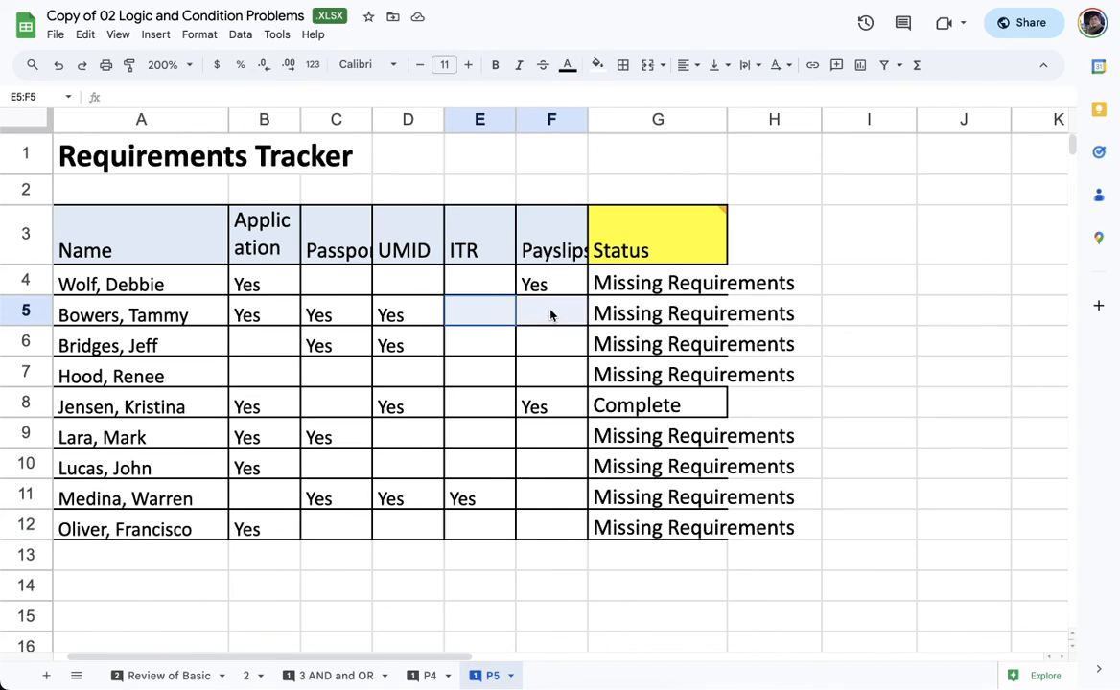
drag(488, 339, 537, 341)
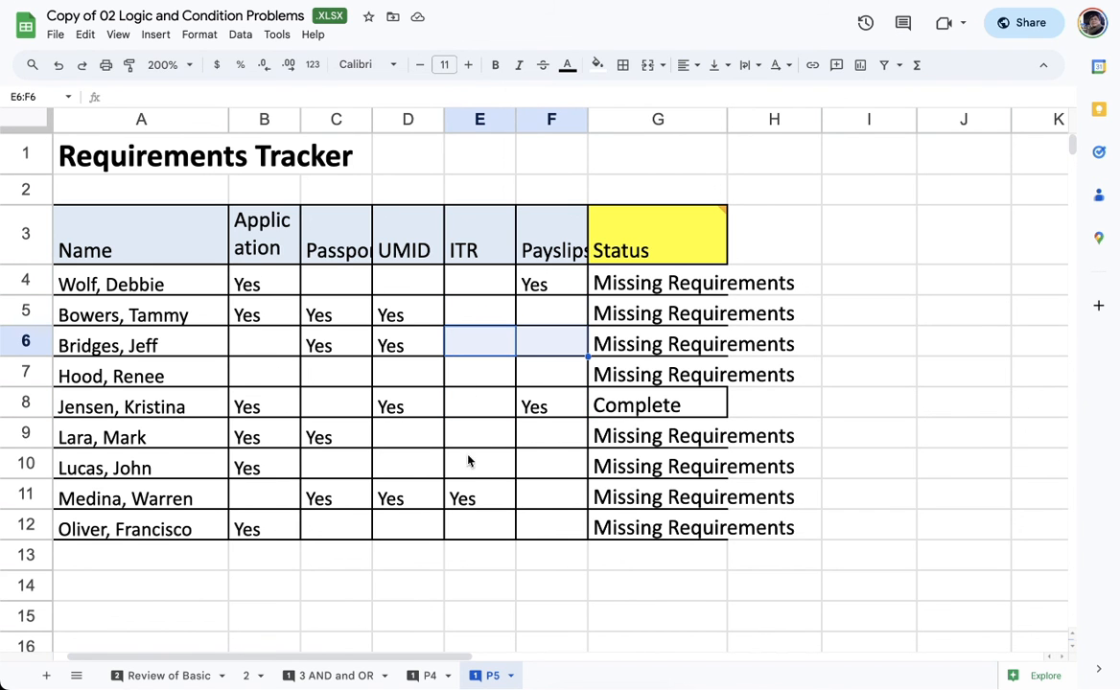
drag(472, 469, 541, 468)
drag(350, 467, 428, 467)
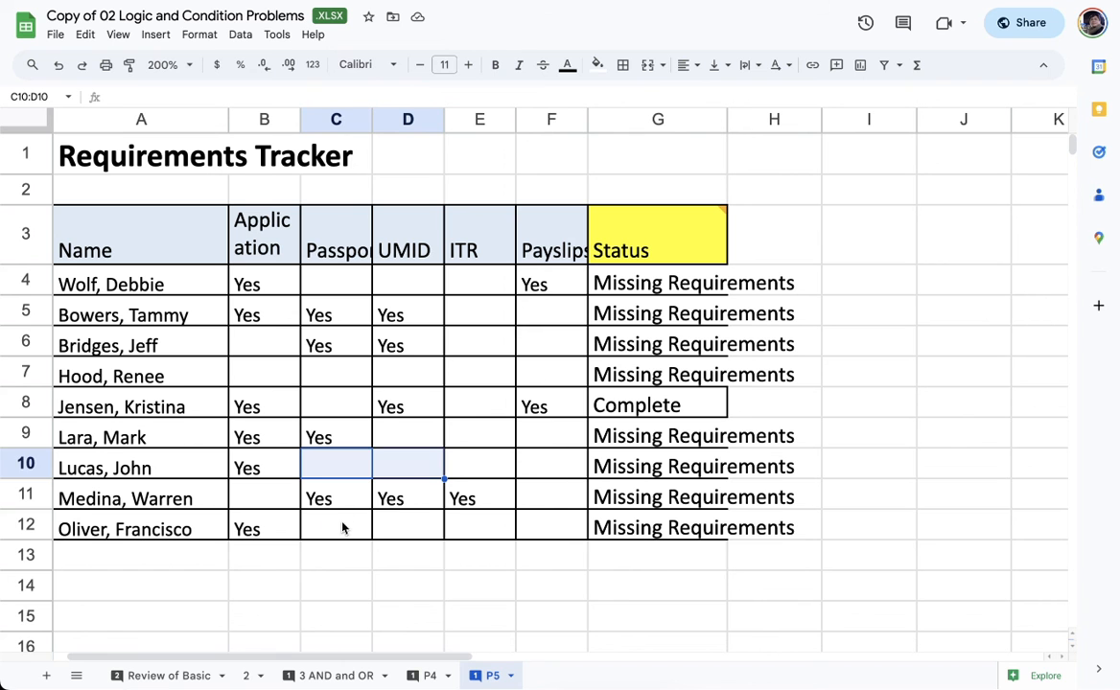
drag(340, 527, 408, 529)
click(527, 504)
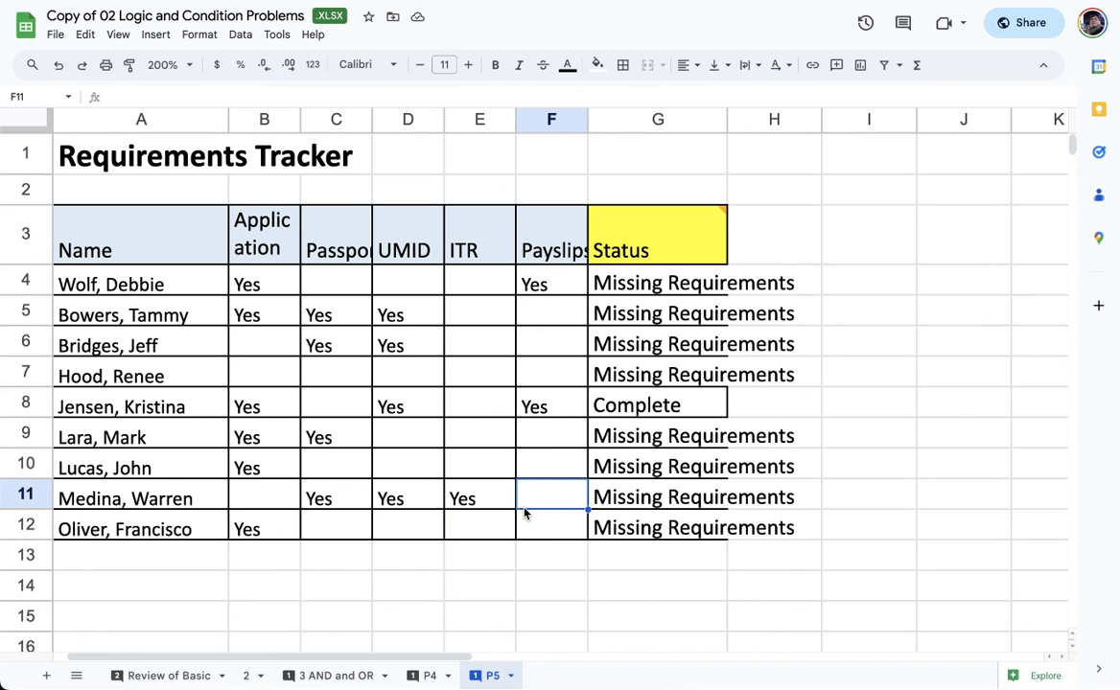
Open the Status formula in G4 for editing and select its entire text
click(635, 285)
triple_click(635, 284)
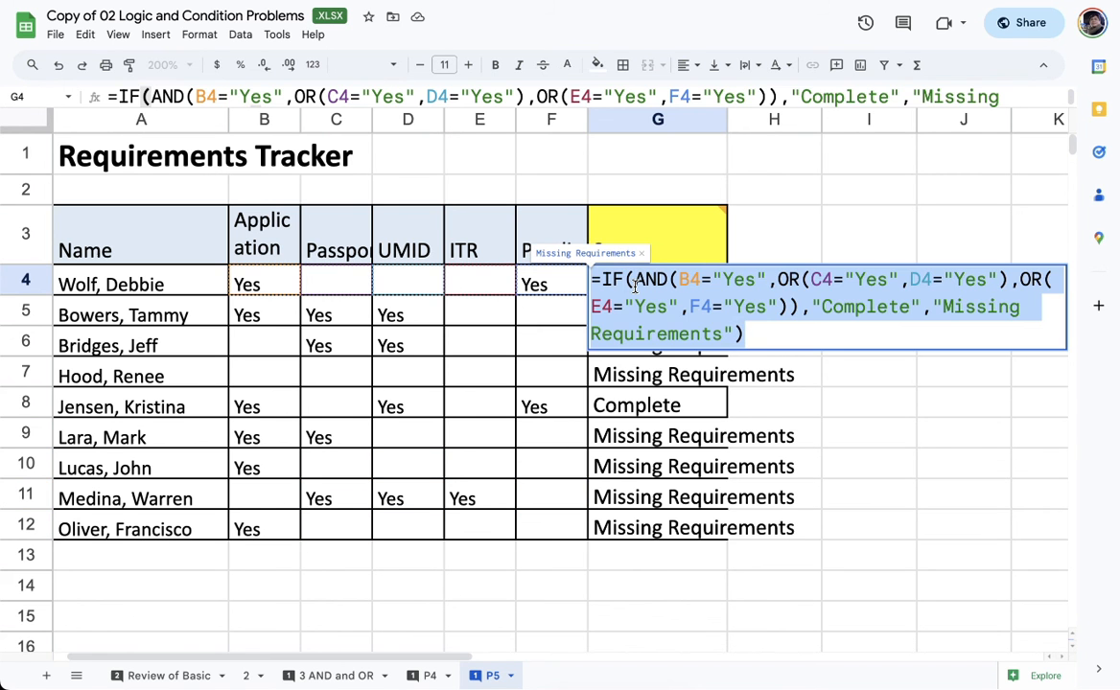